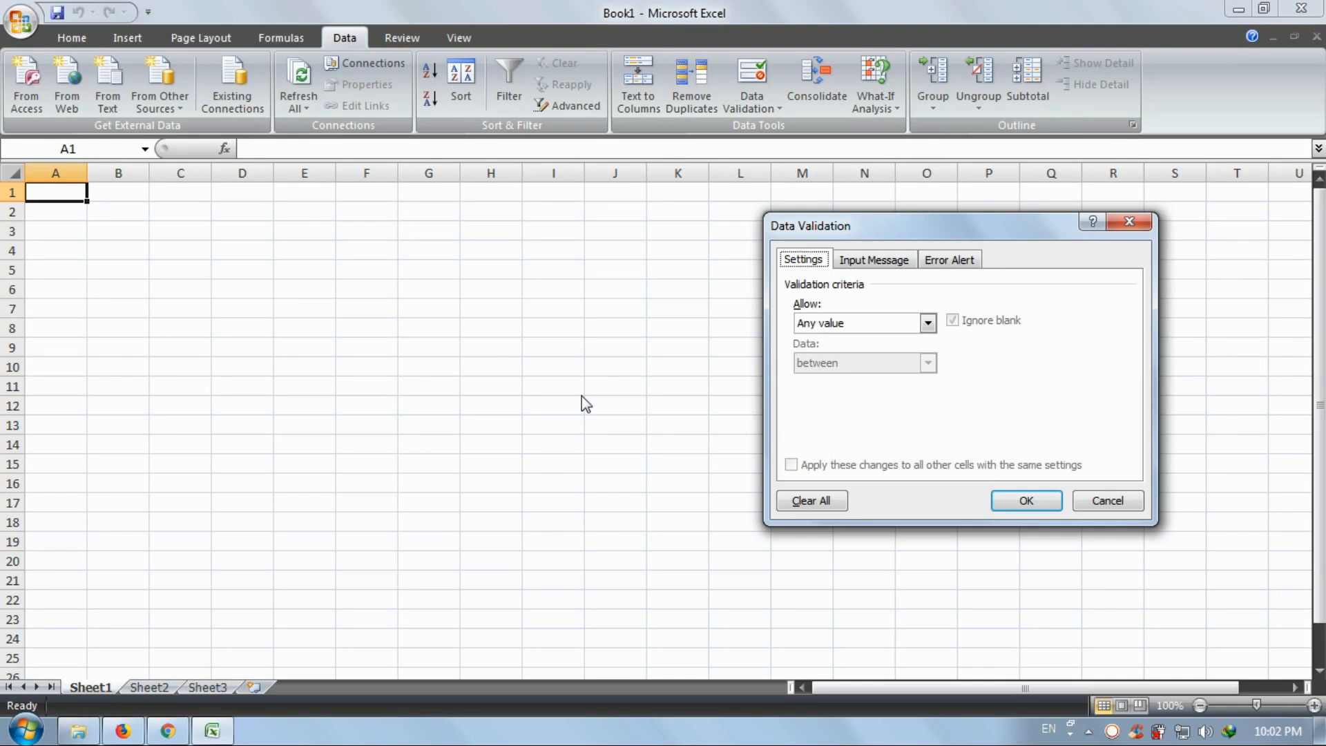
- Review the value types that a validation rule can allow, and close the Data Validation dialog without changes
click(897, 324)
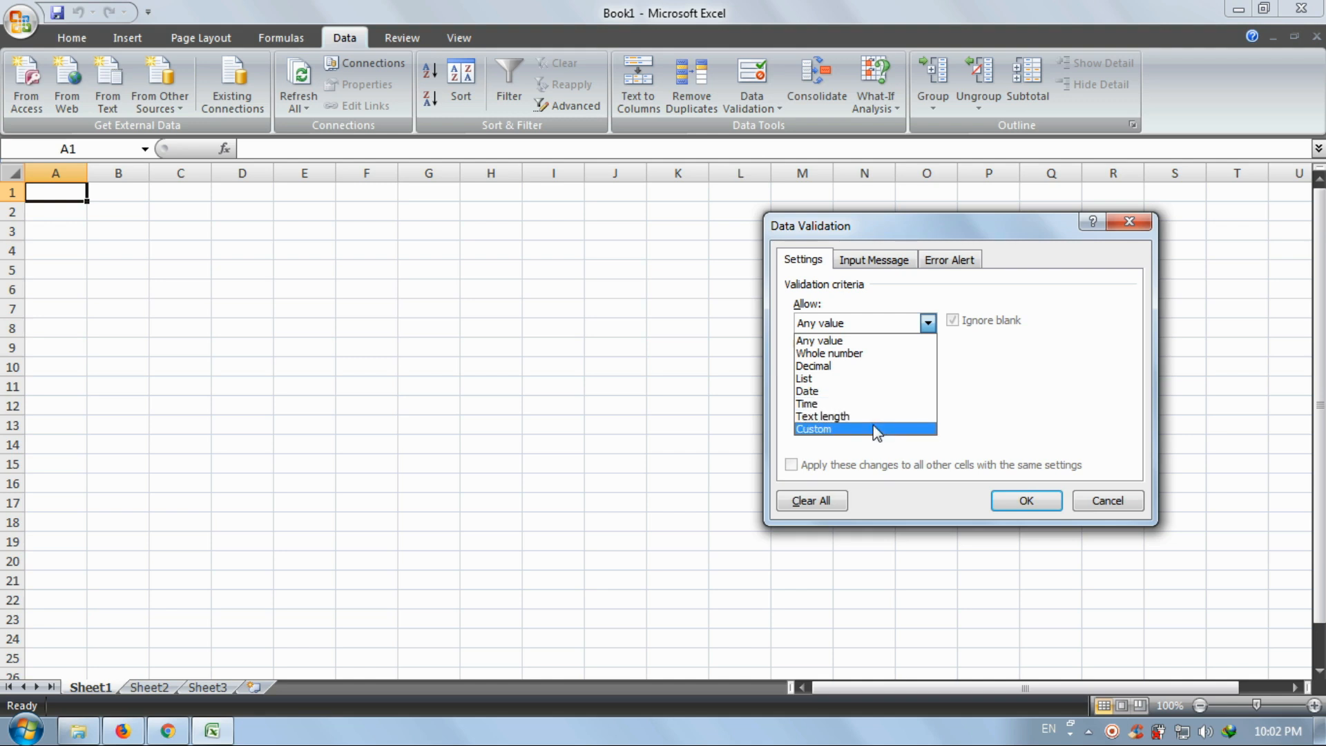
click(1023, 414)
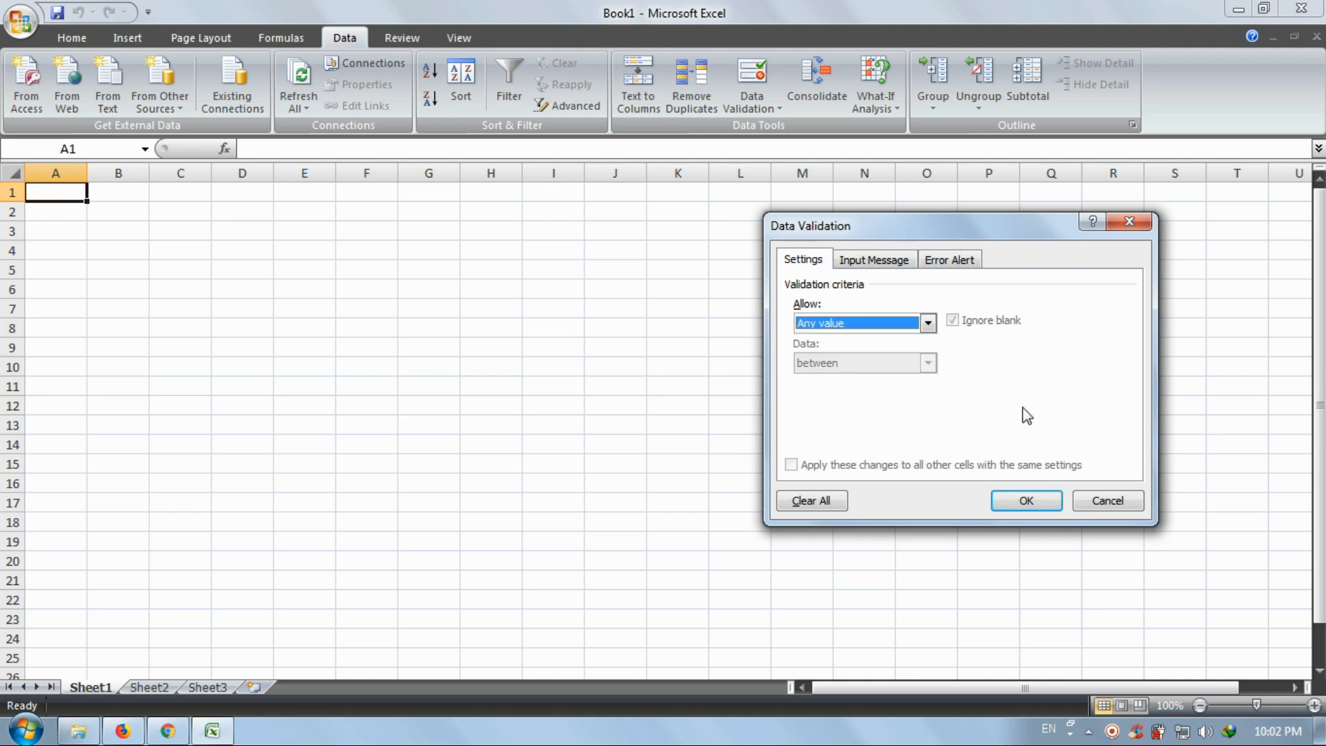
click(1081, 510)
click(651, 376)
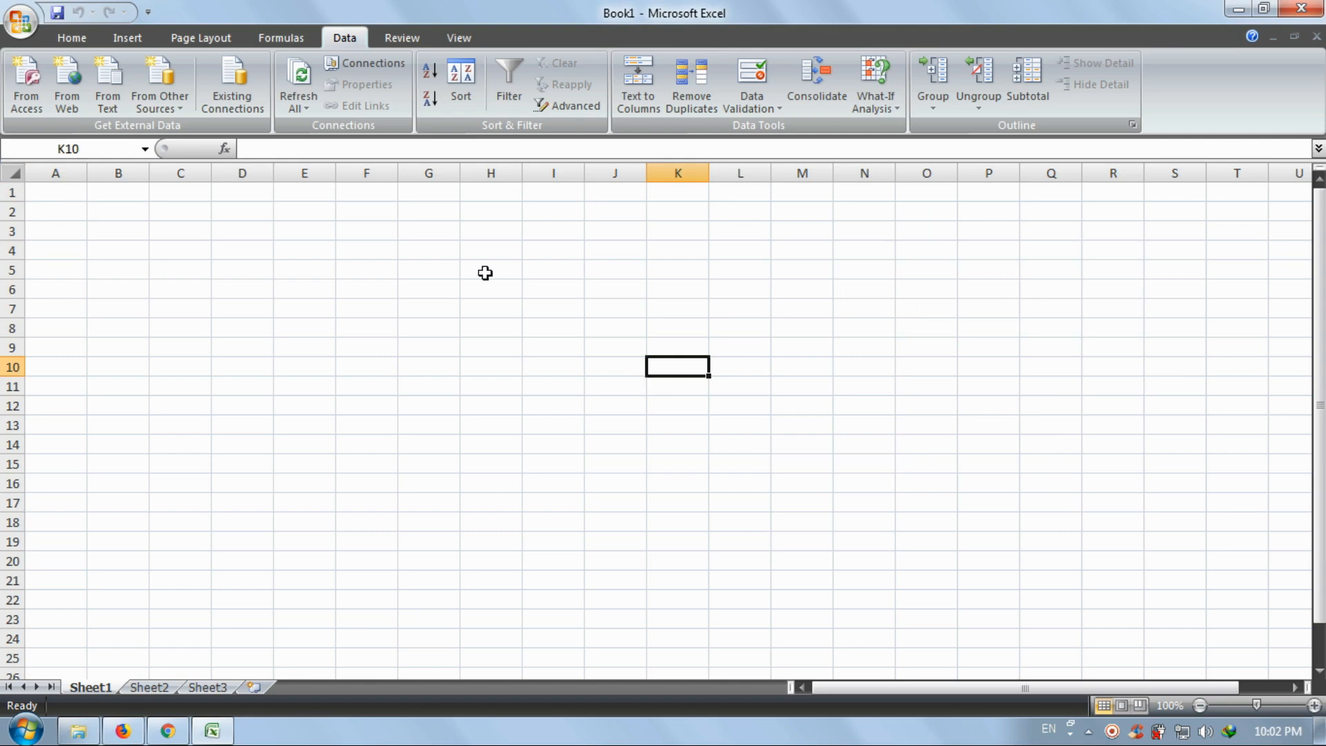
- Open the recent workbook P-01 Ms- Excel Data Validation Series Data Validation Topic [ Whole number & Decimal ]
click(20, 21)
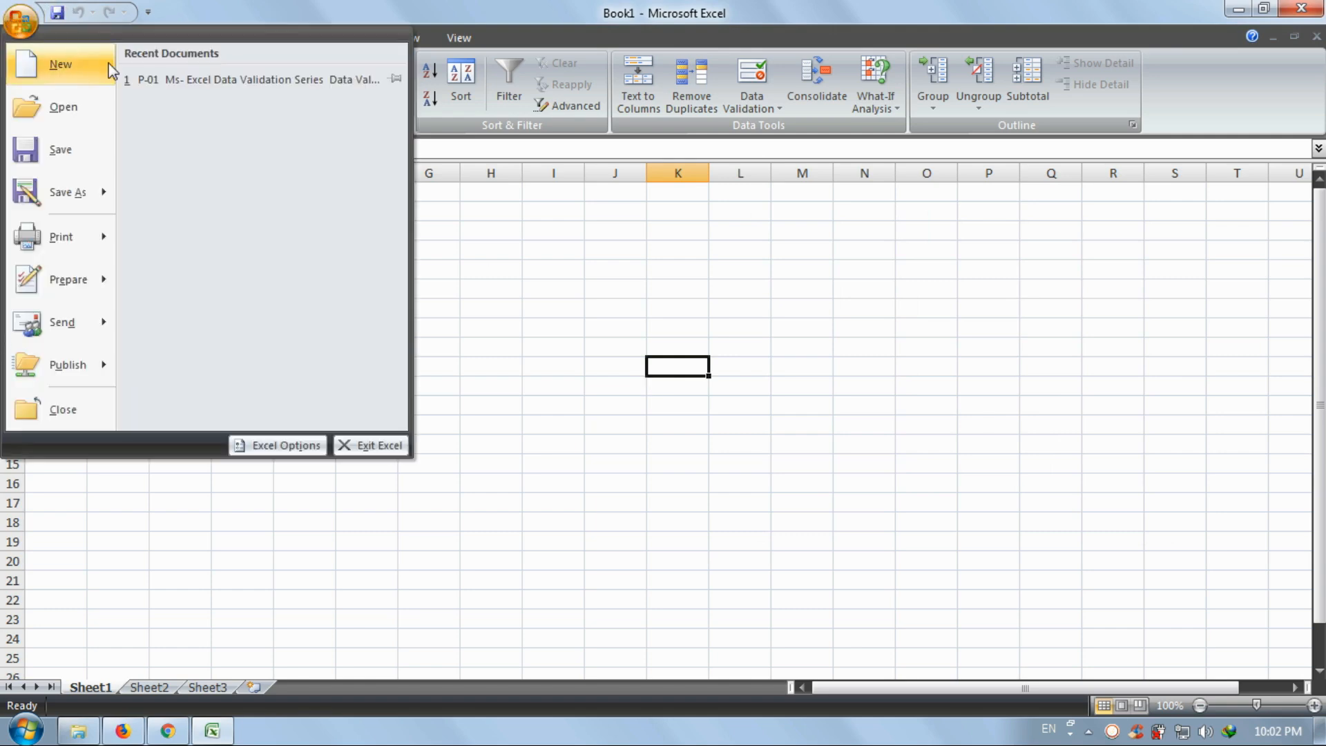
click(186, 83)
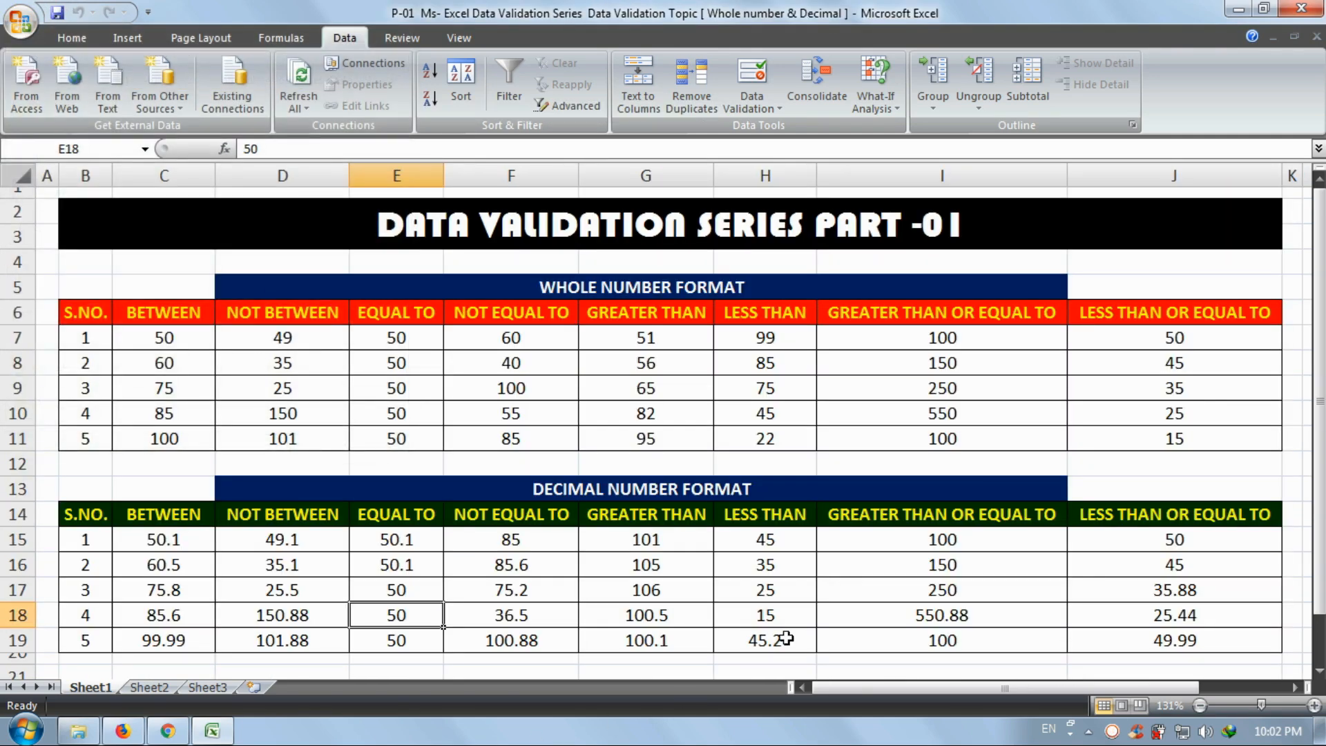
click(658, 355)
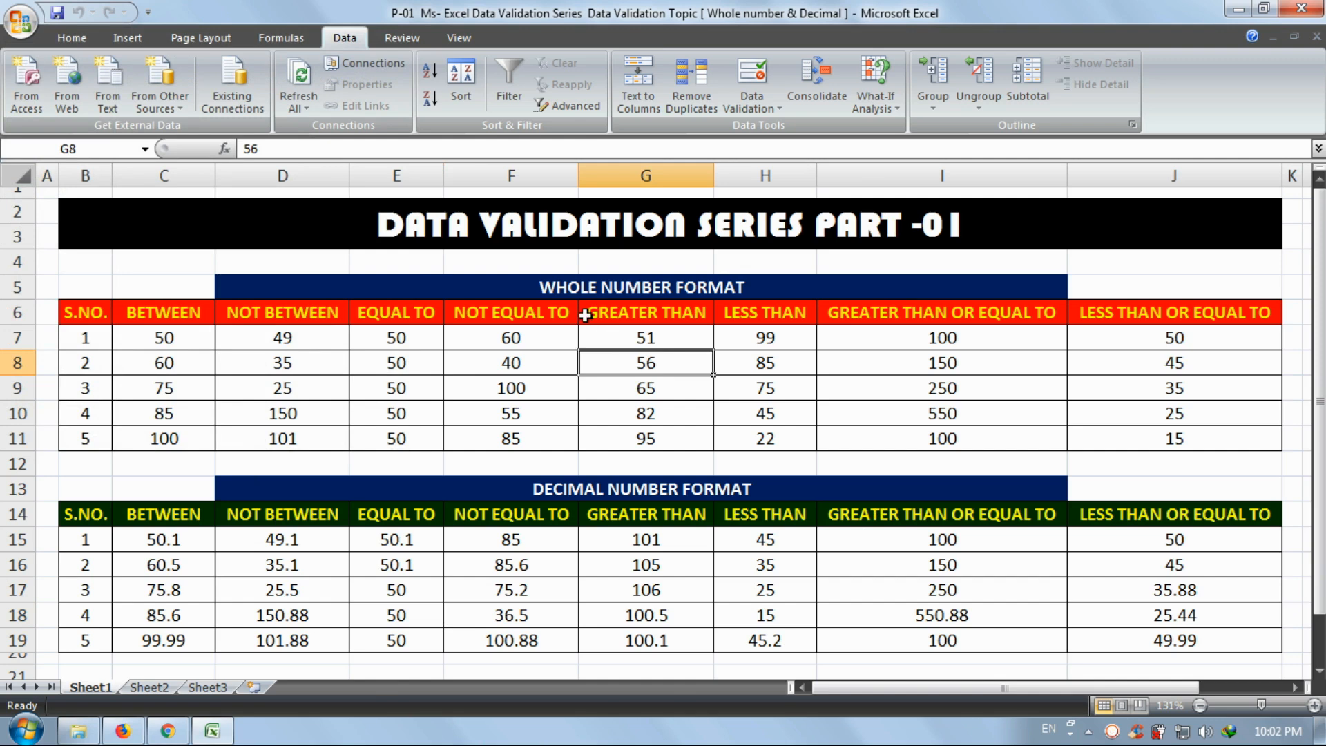
- Examine the comparison conditions available for a Whole number validation rule on the DECIMAL NUMBER FORMAT heading cell
click(565, 283)
click(587, 486)
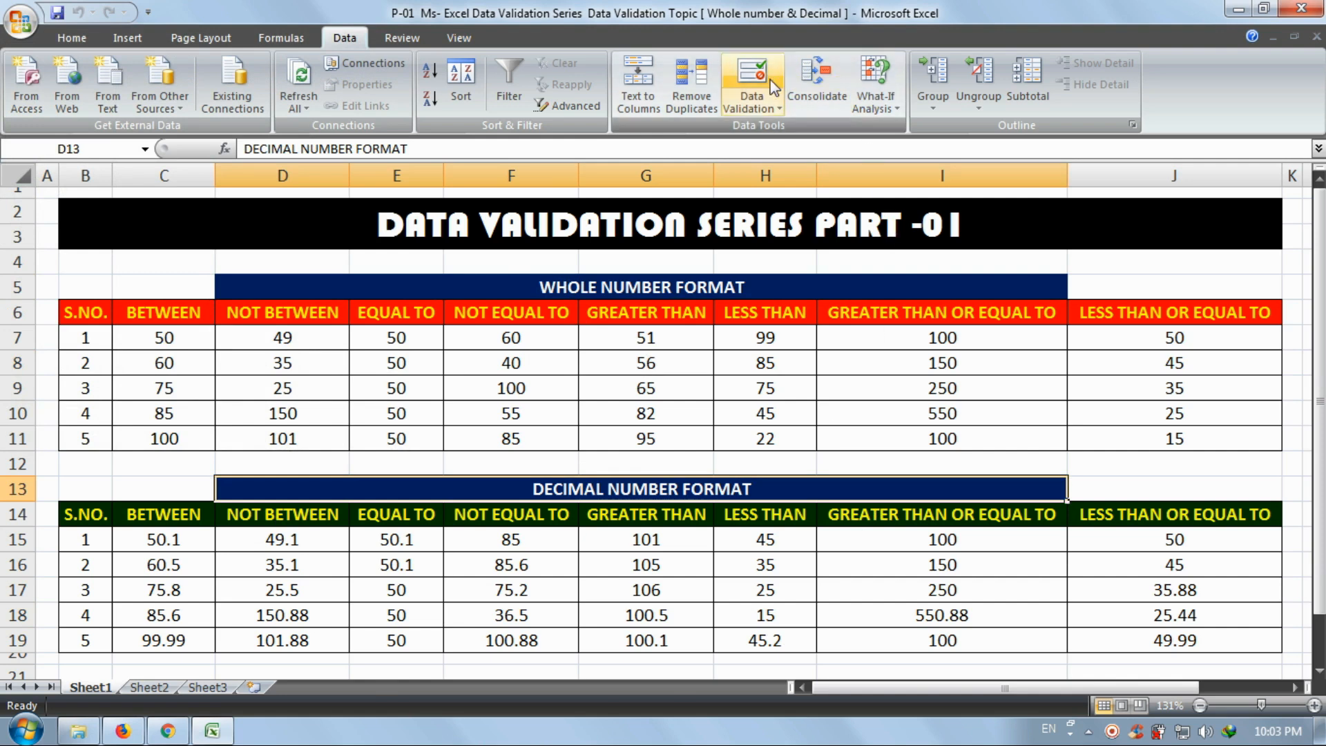
click(752, 73)
drag(842, 230, 1033, 231)
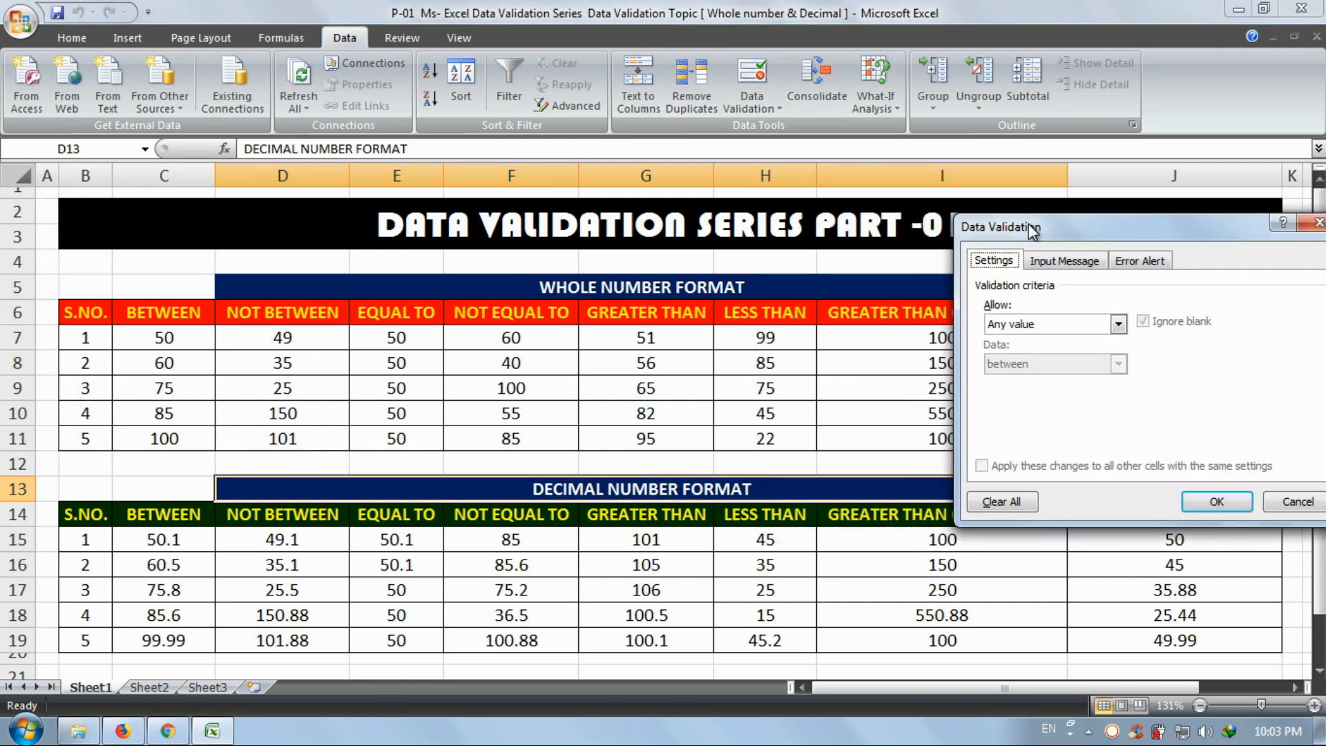
click(1042, 325)
click(1042, 354)
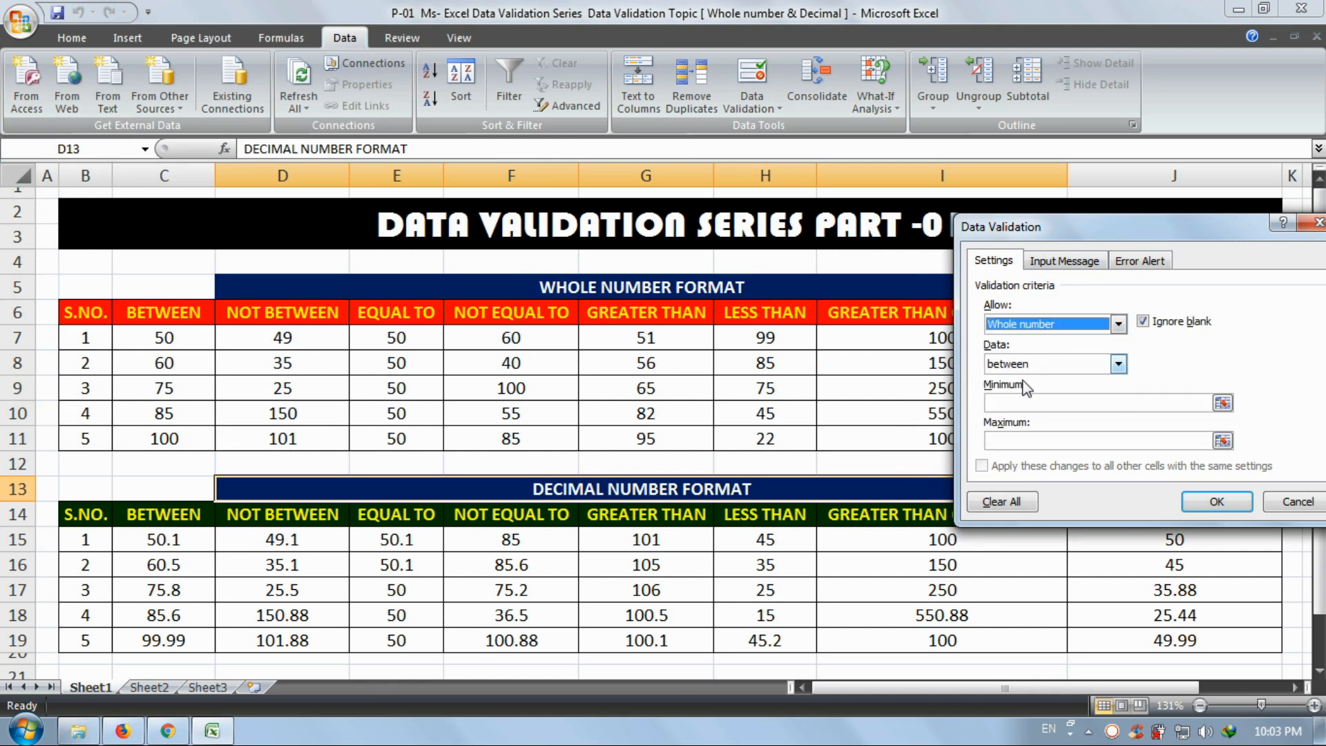
click(1032, 367)
click(1033, 371)
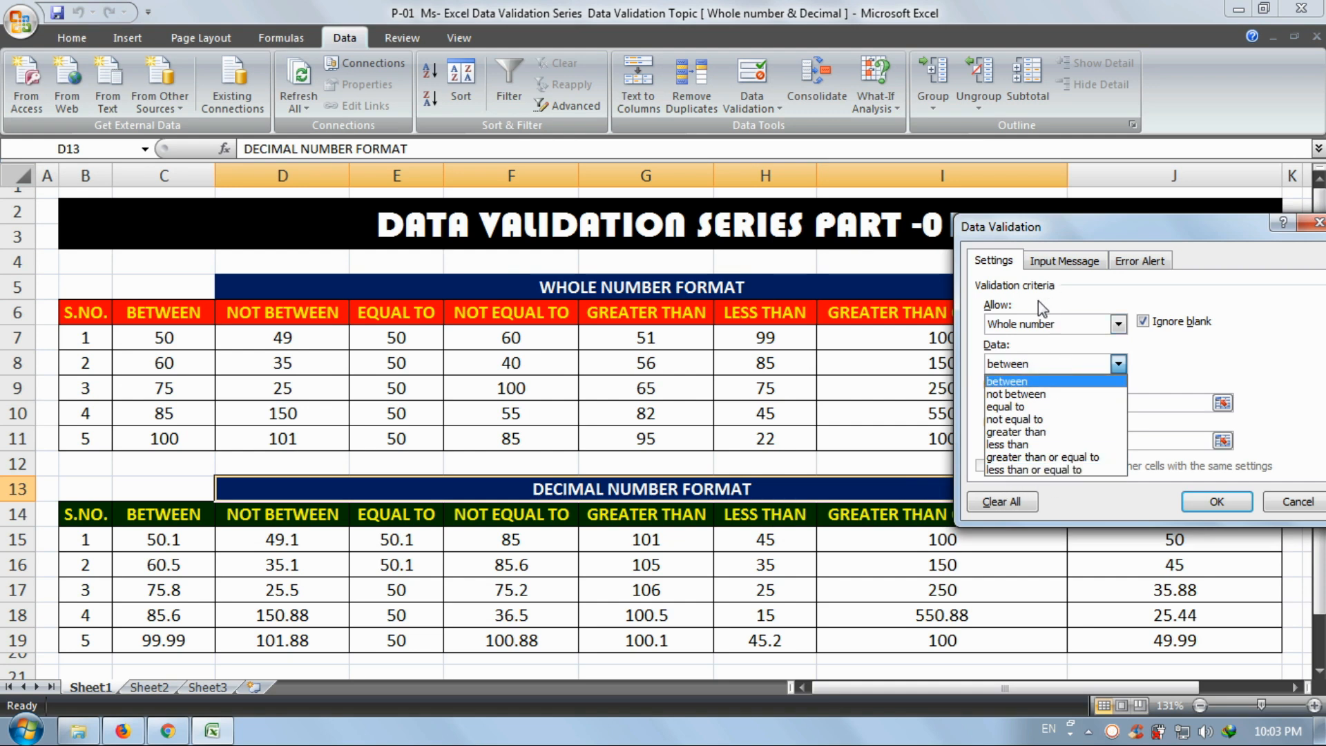
- Examine the comparison conditions available for a Decimal validation rule, and cancel the Data Validation dialog
click(1038, 322)
click(1041, 324)
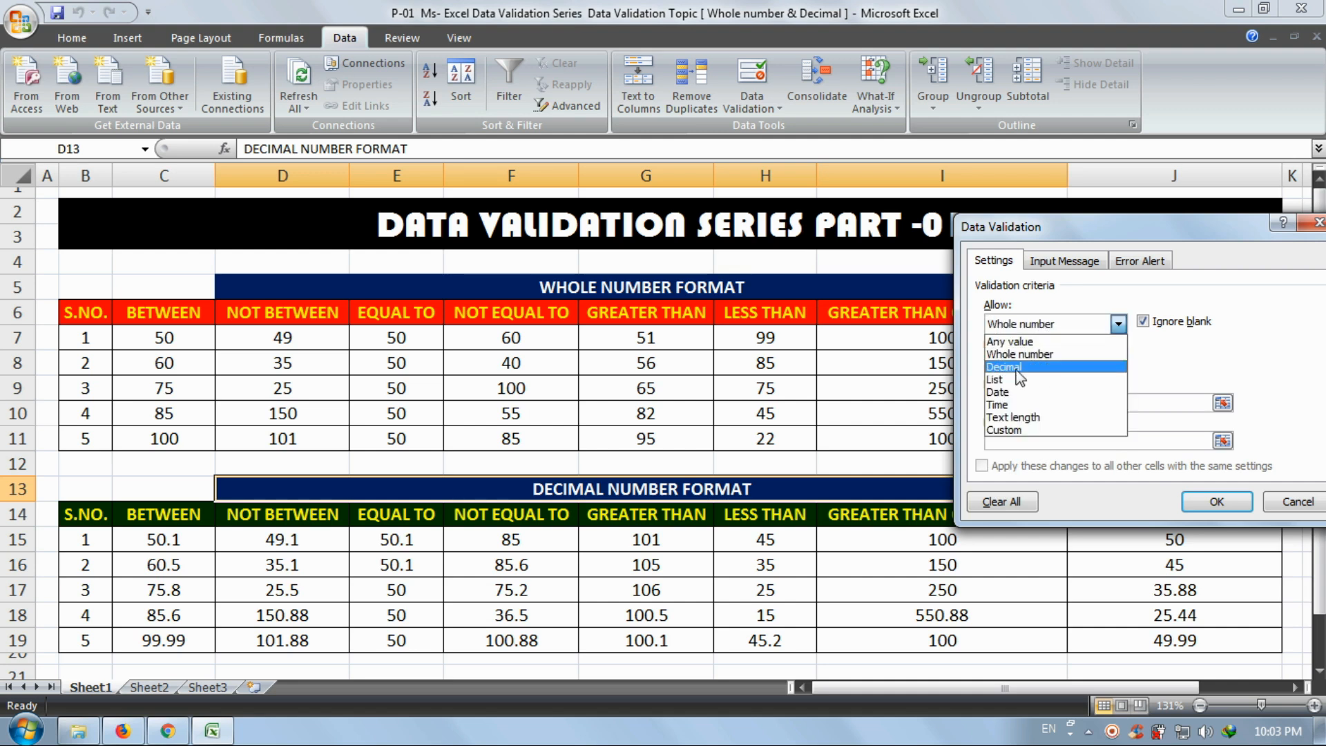
click(1017, 370)
drag(1067, 239, 878, 204)
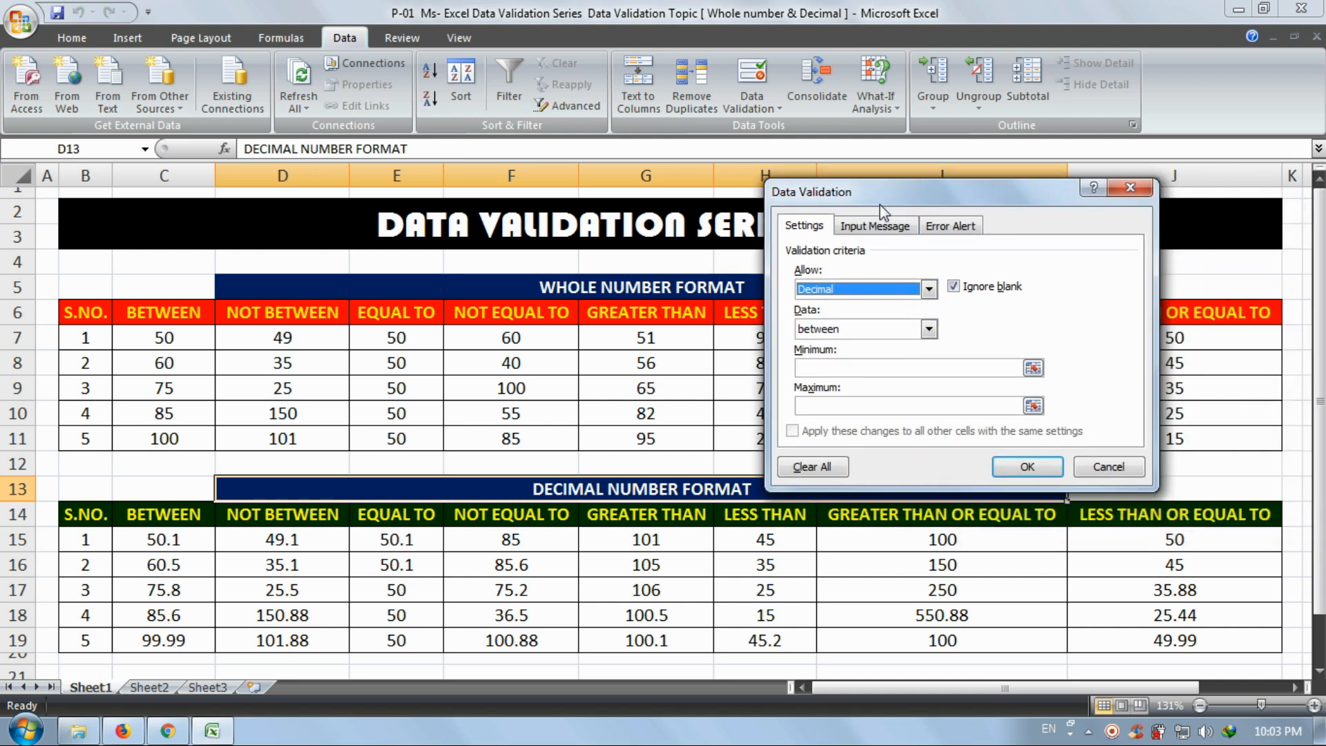
click(878, 326)
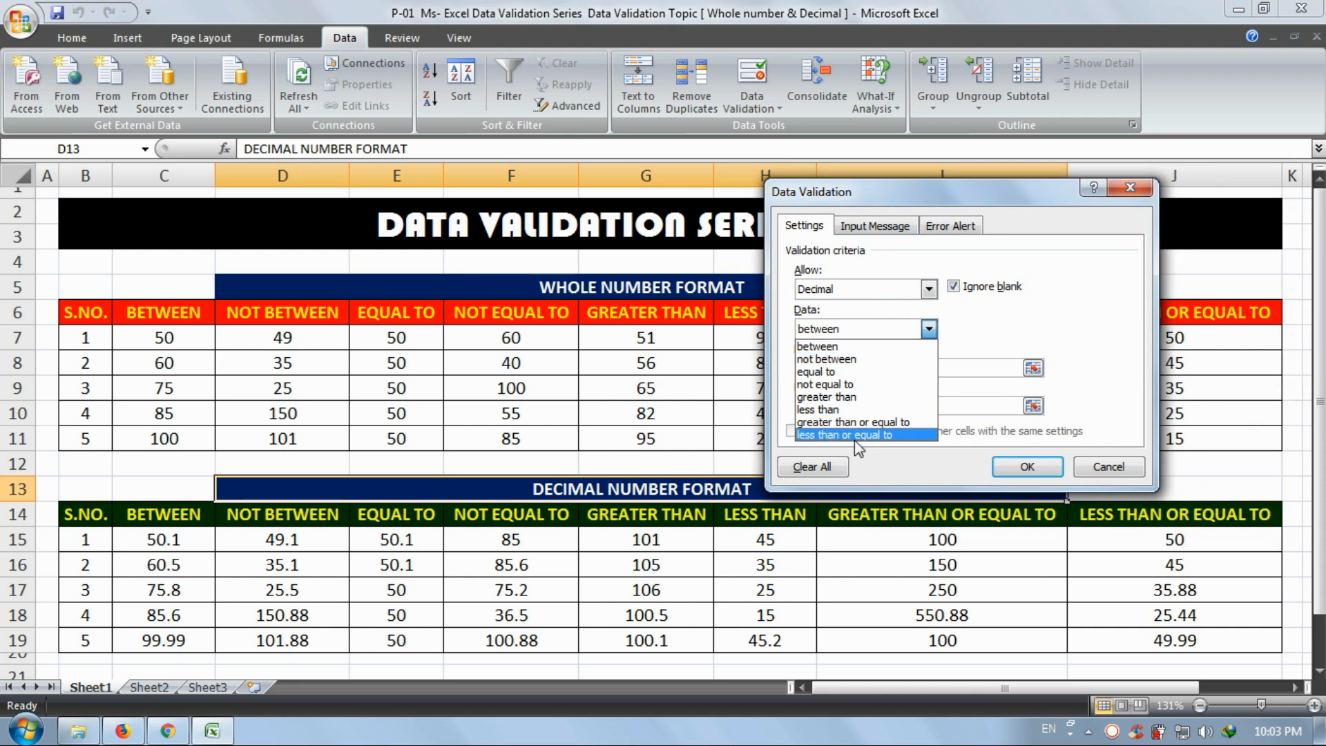
click(1116, 471)
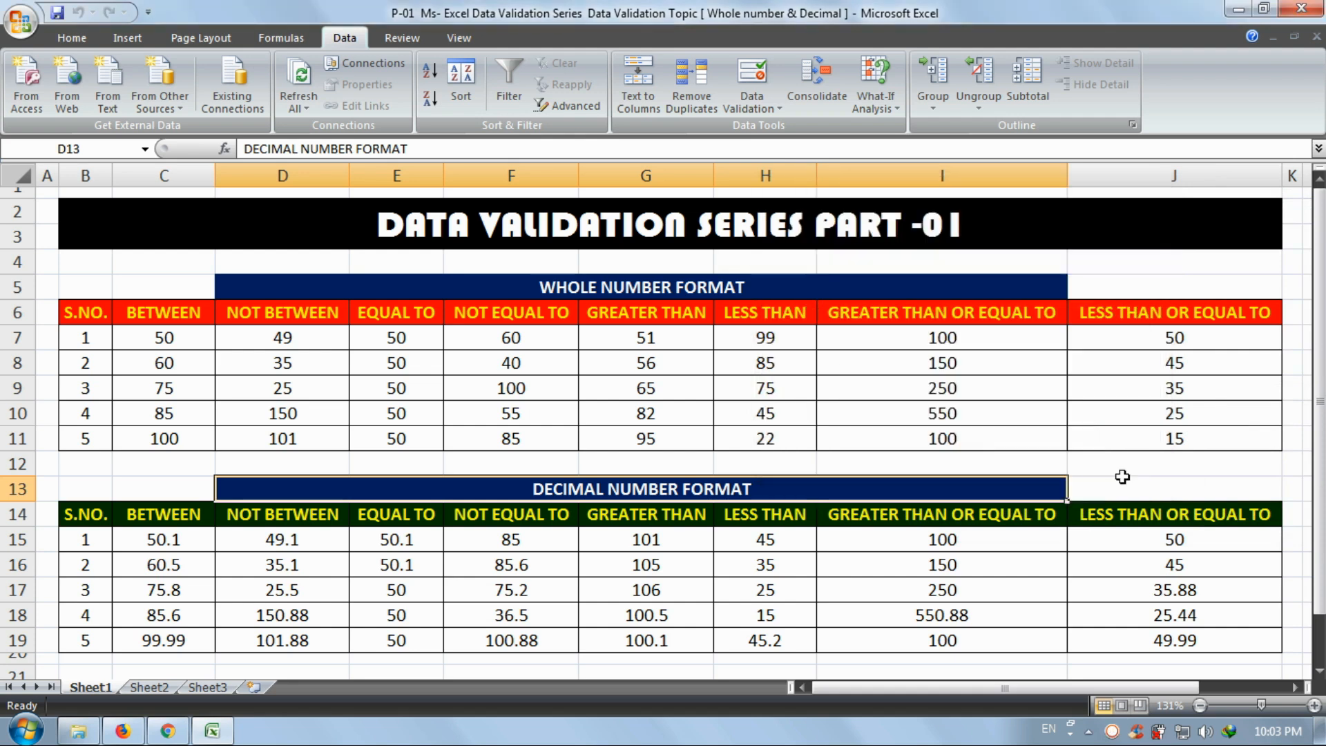
- Examine the section titles and the BETWEEN and LESS THAN OR EQUAL TO headings of both number tables
click(567, 299)
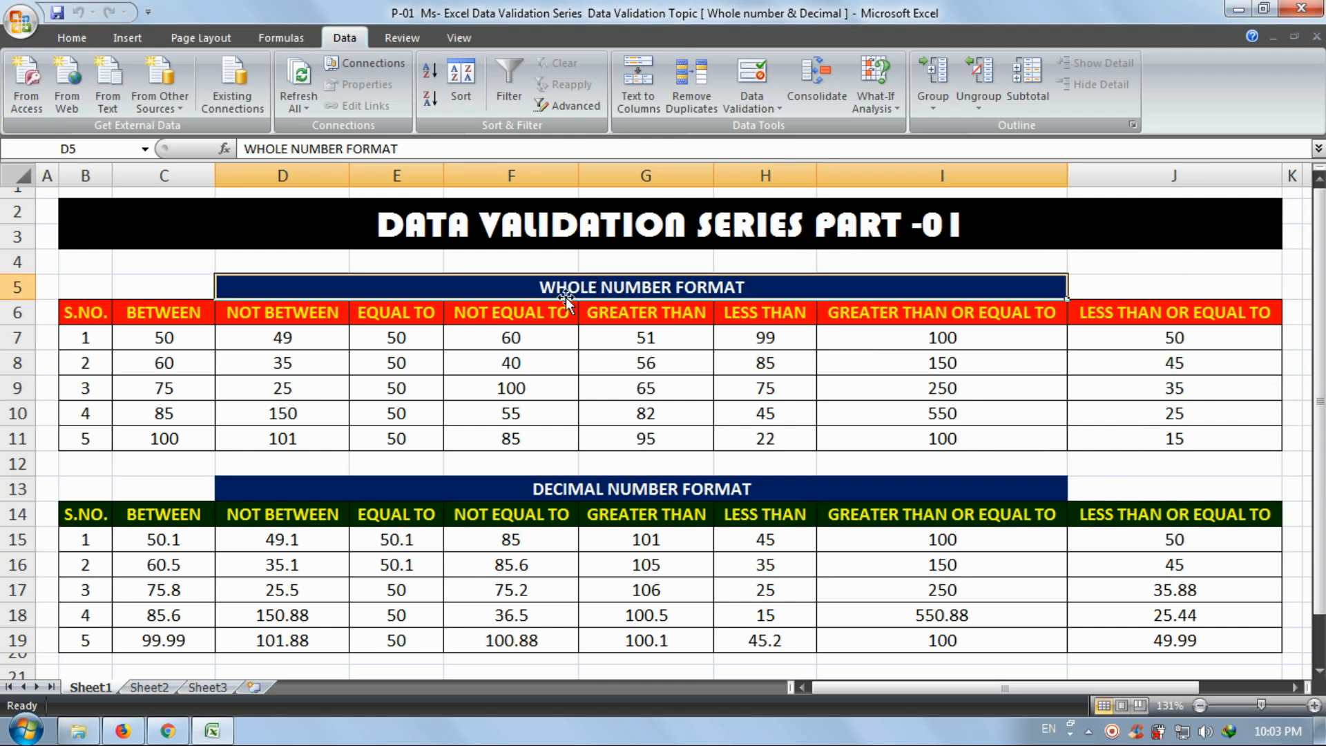
click(625, 489)
click(152, 319)
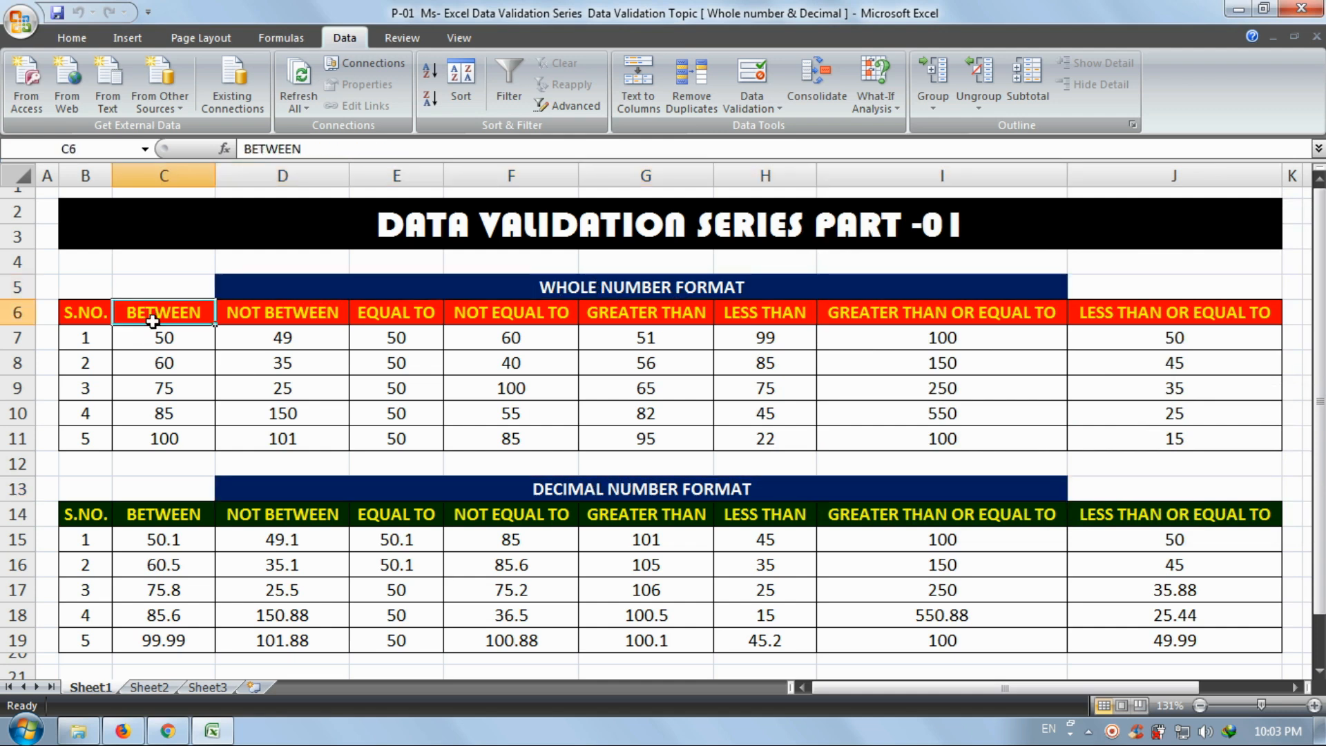
click(157, 513)
click(183, 318)
click(1117, 314)
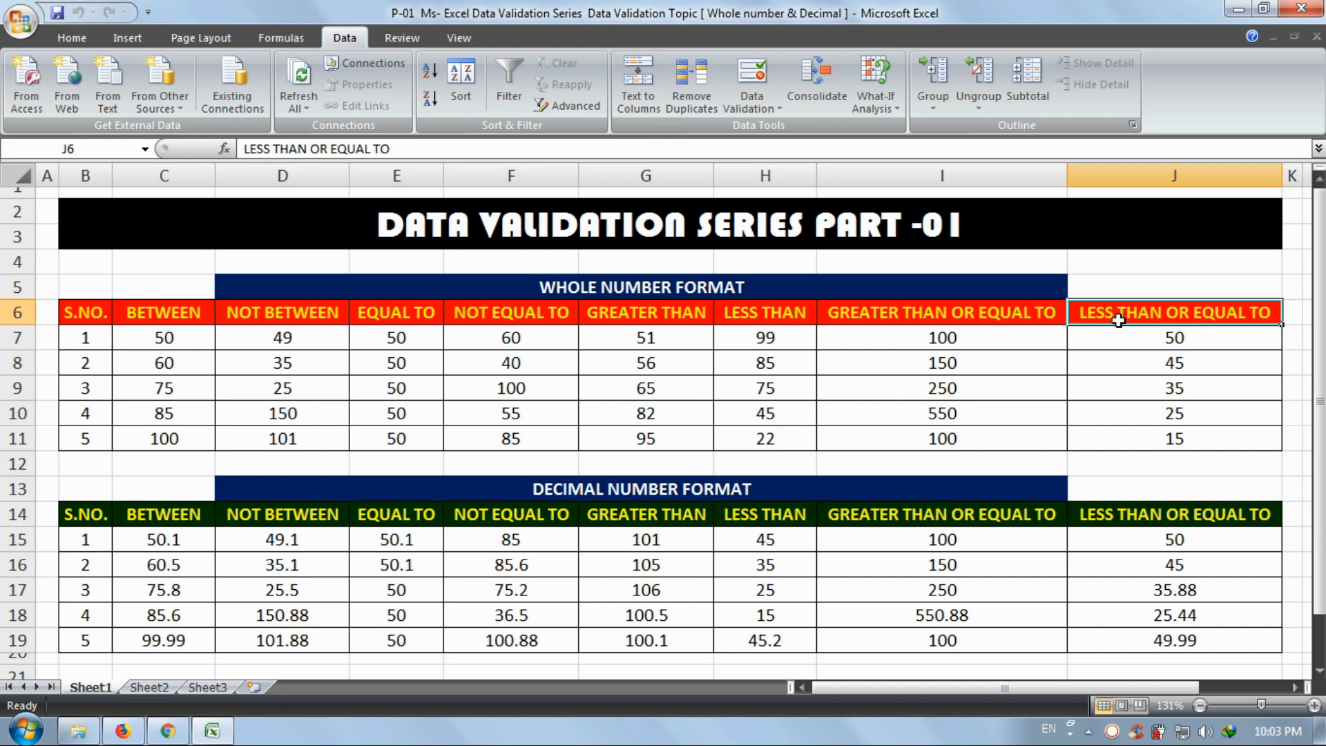
click(1123, 515)
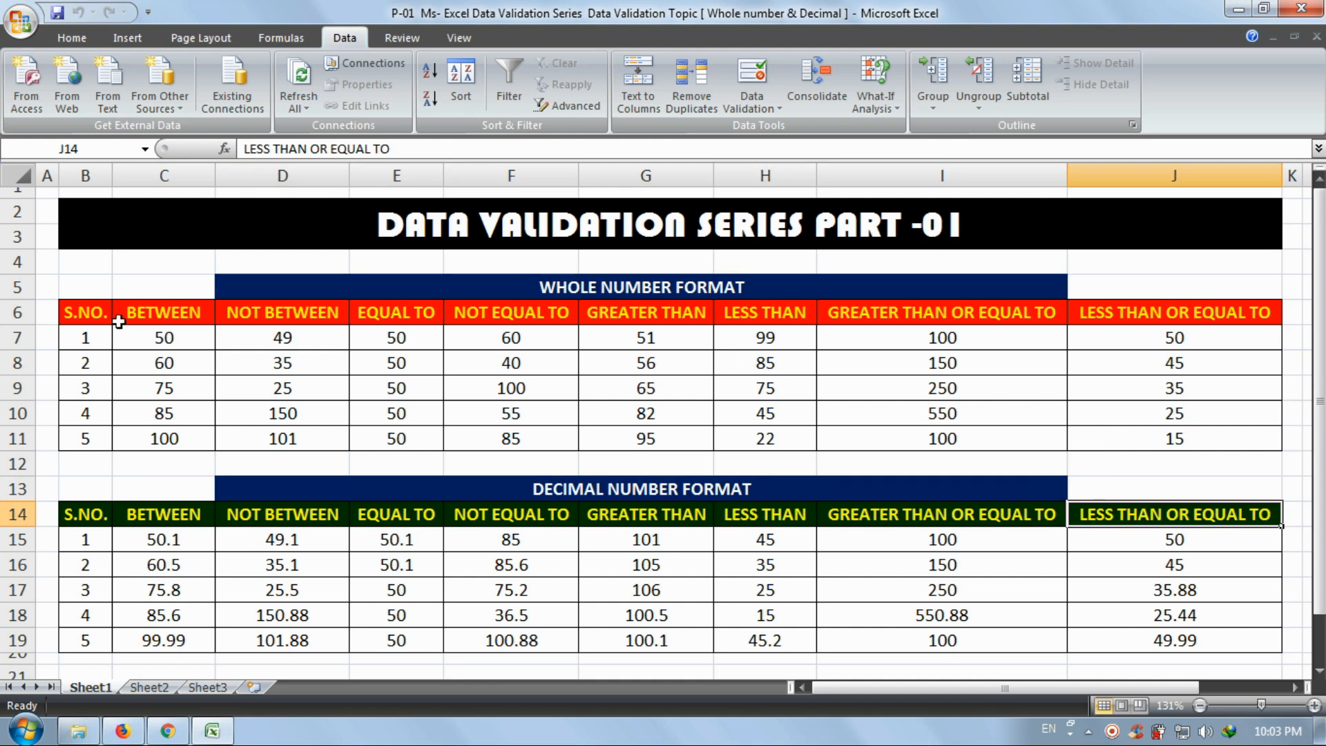
- Clear all contents and formatting from rows 6 through 20, removing both number tables
click(5, 301)
drag(5, 309, 12, 656)
click(10, 642)
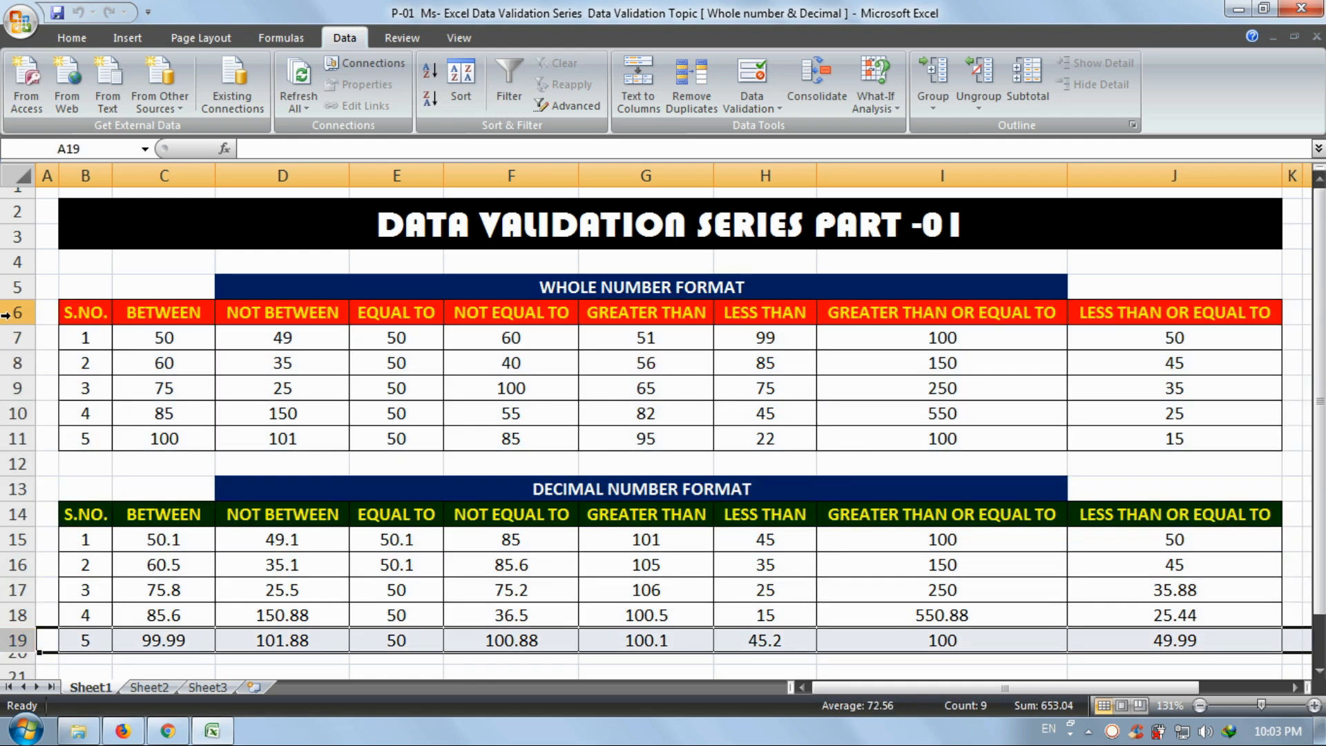
drag(7, 313, 10, 662)
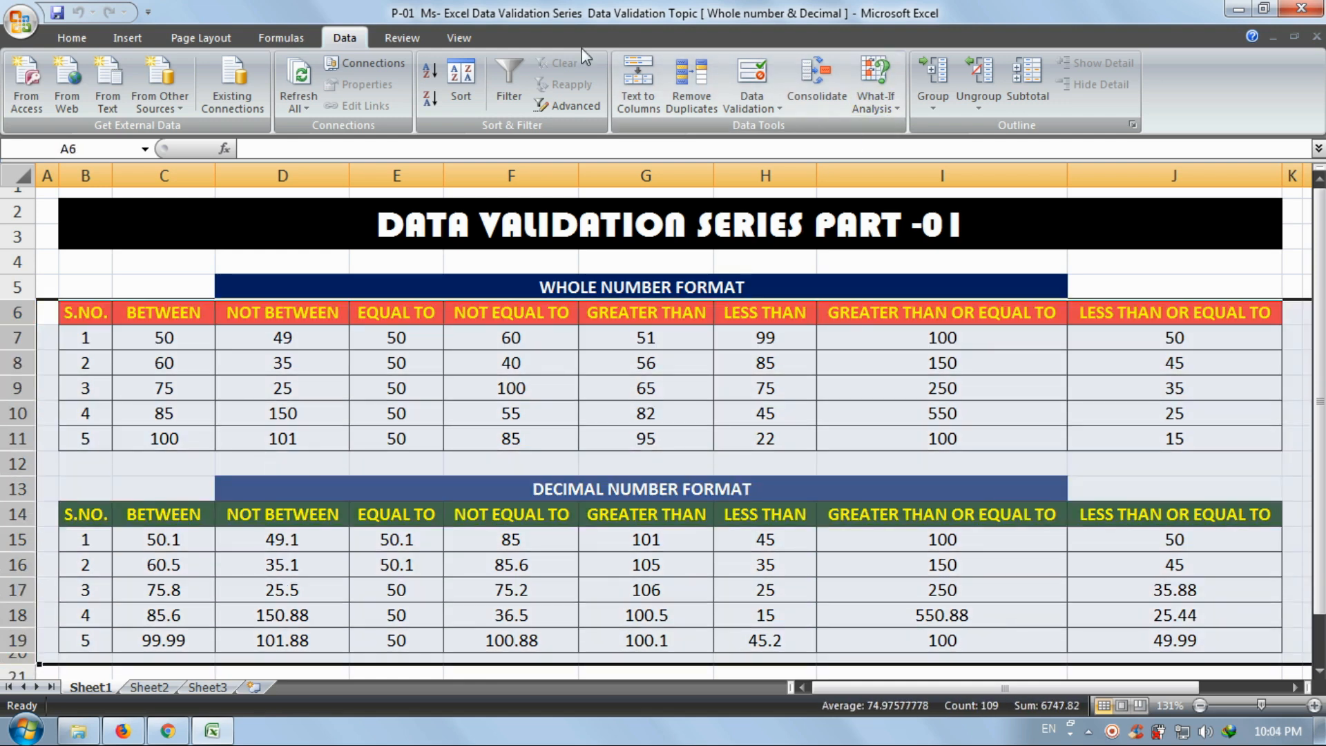
click(71, 37)
click(1067, 106)
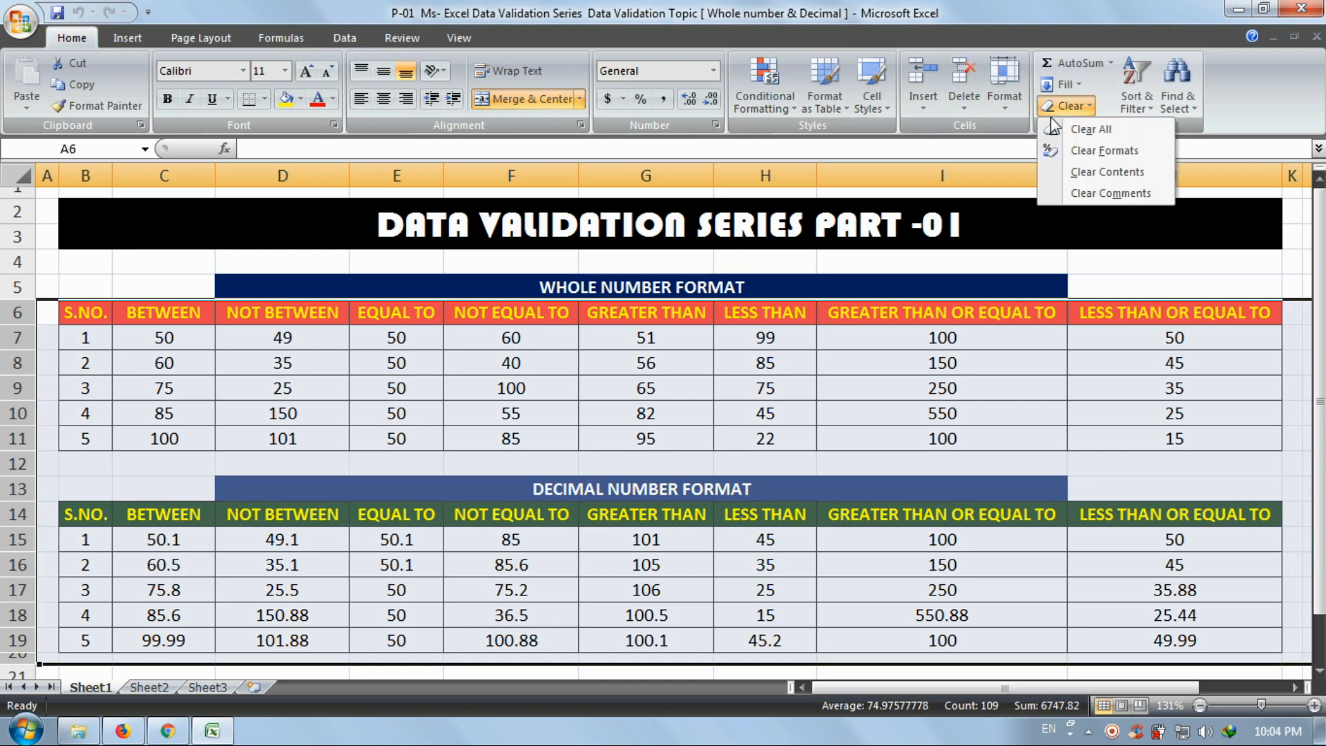
click(1089, 127)
click(846, 431)
click(302, 388)
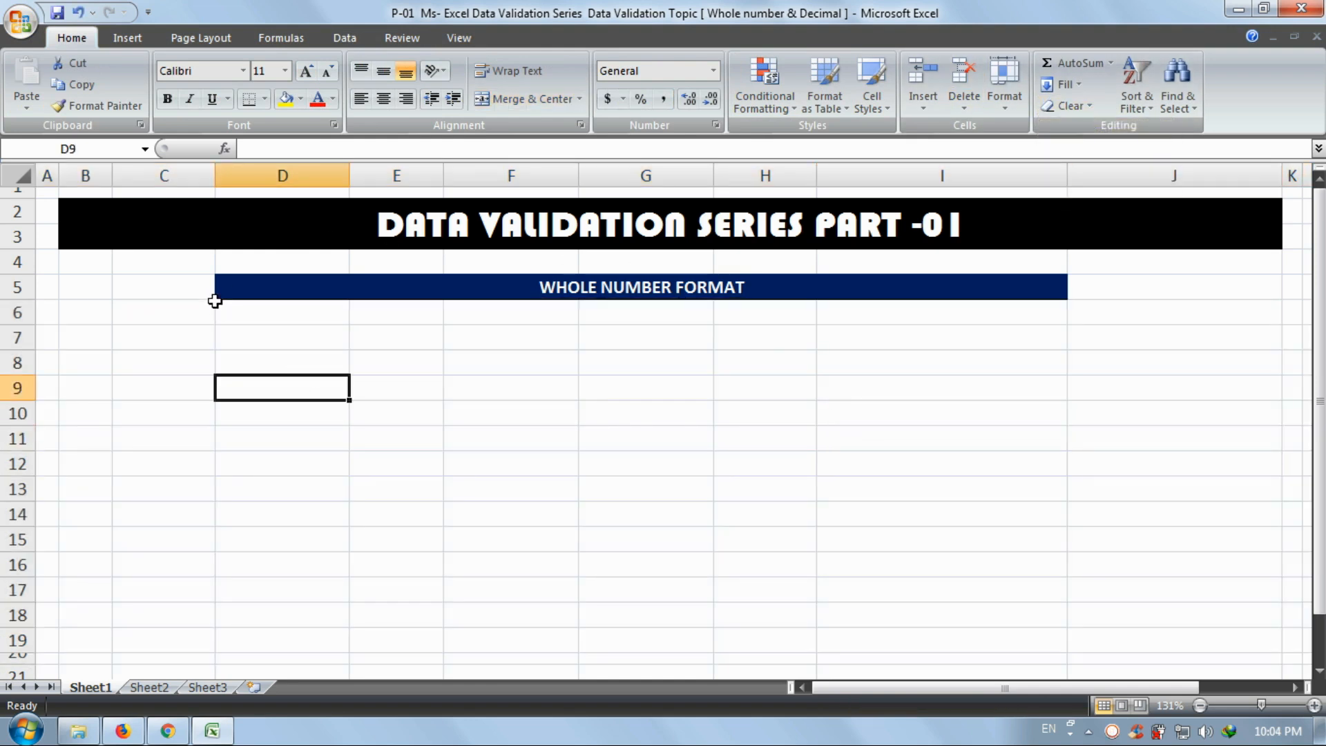
- Change the sheet's title to DATA VALIDATION SERIES PART -02
double_click(950, 220)
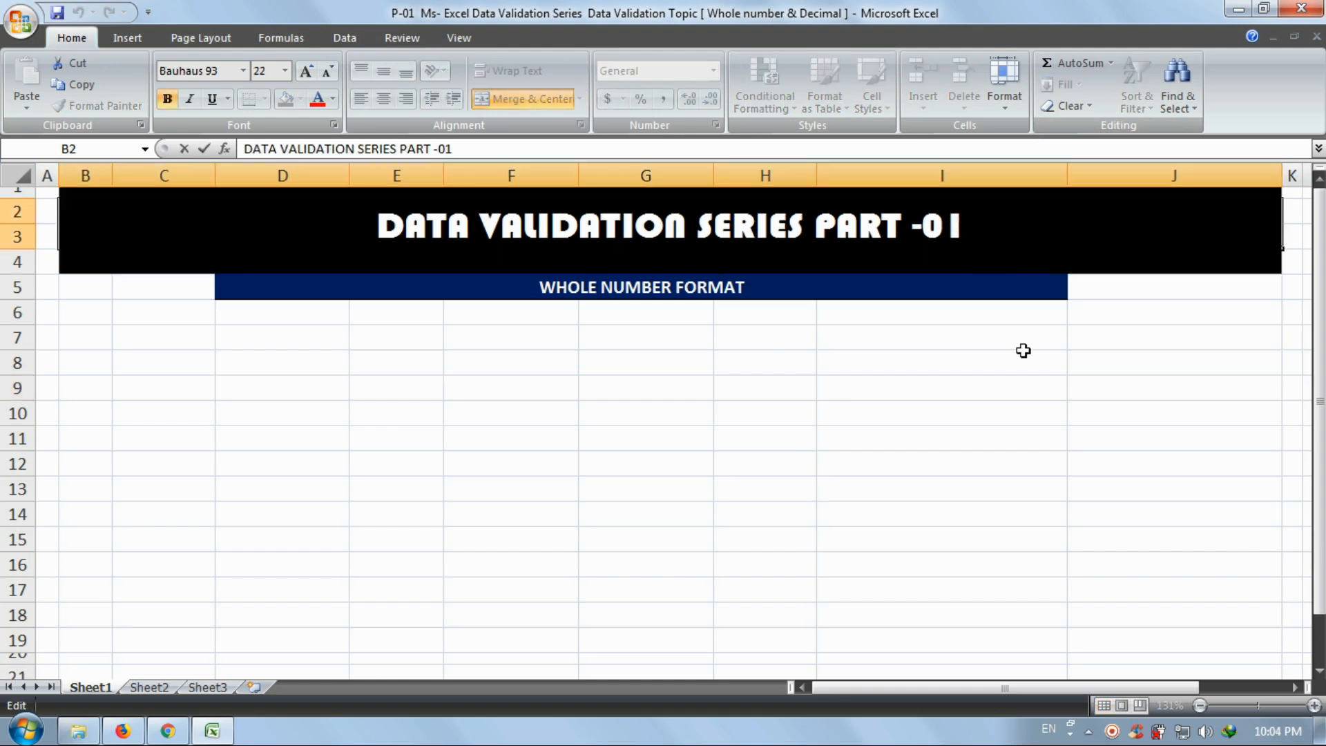
key(BackSpace)
text(7)
key(BackSpace)
text(2)
key(Return)
click(63, 314)
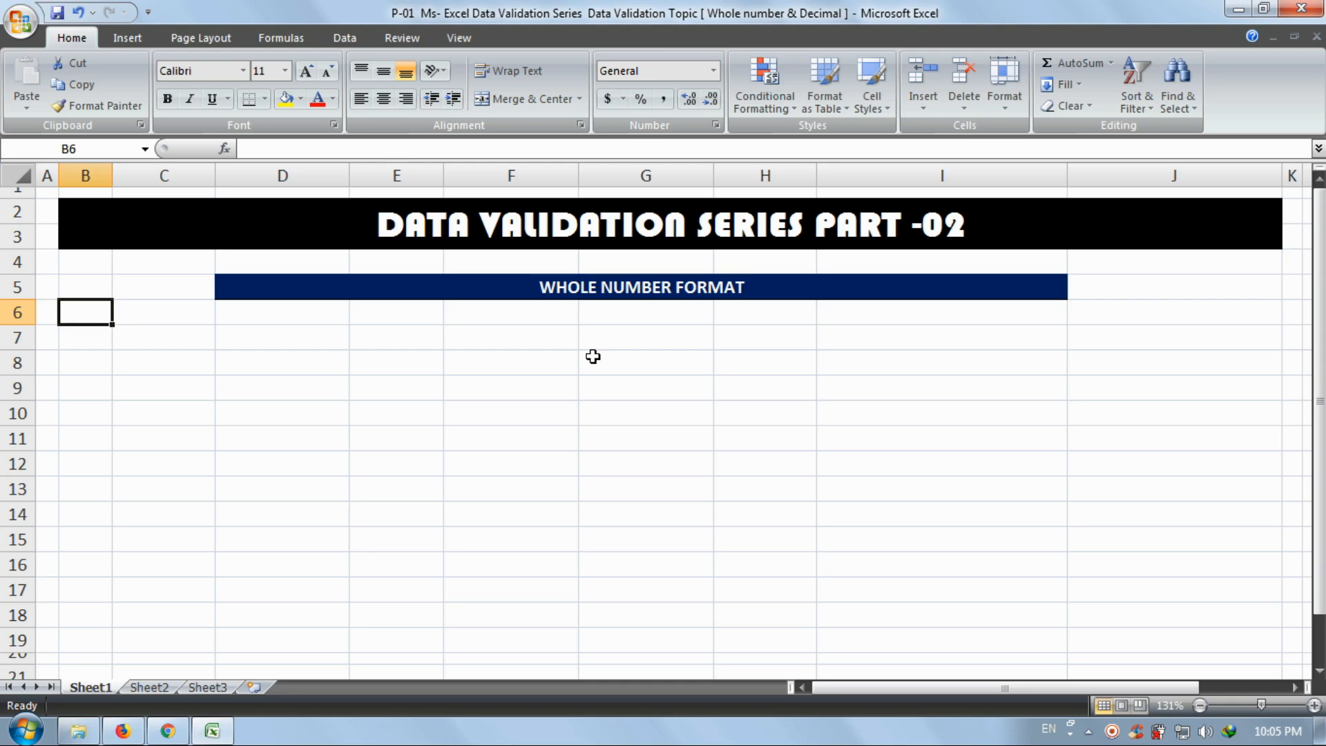
- Change the section heading in row 5 to LIST FORMAT
click(230, 362)
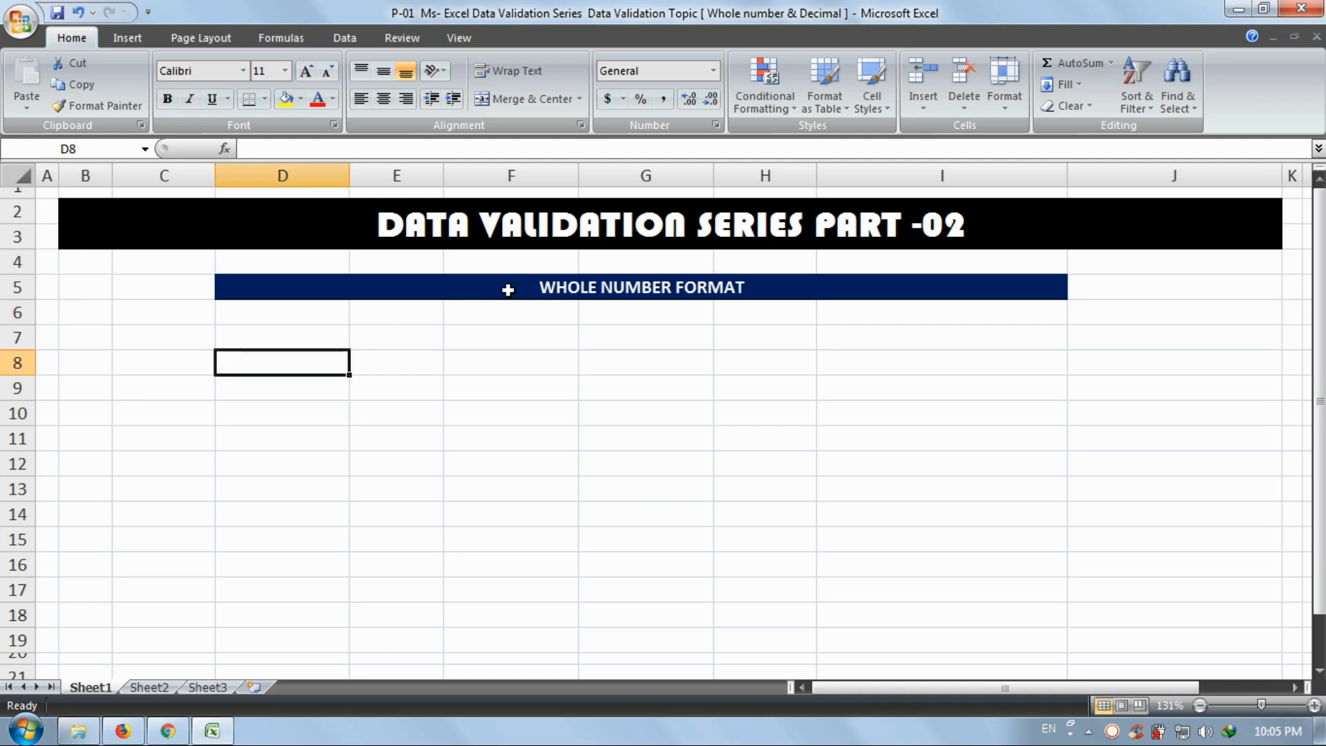
double_click(660, 287)
drag(660, 288, 296, 251)
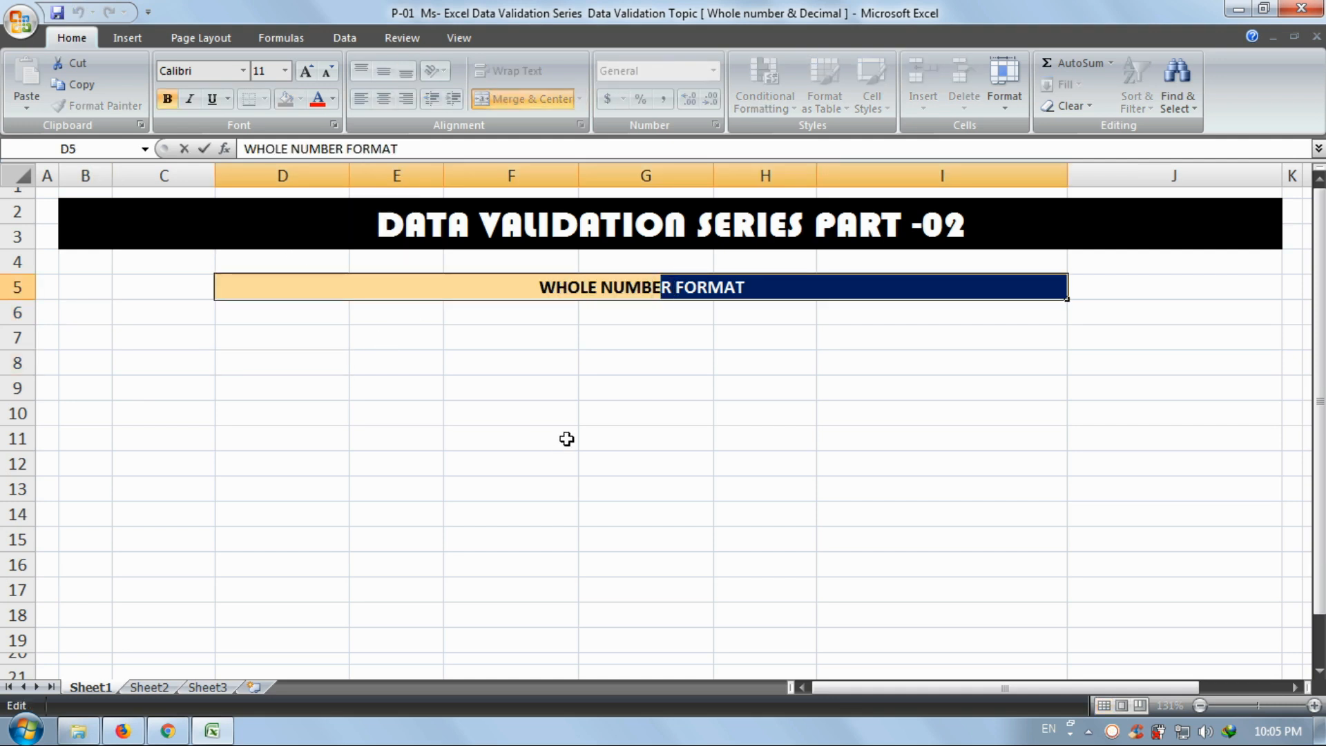
text(LIST)
key(Return)
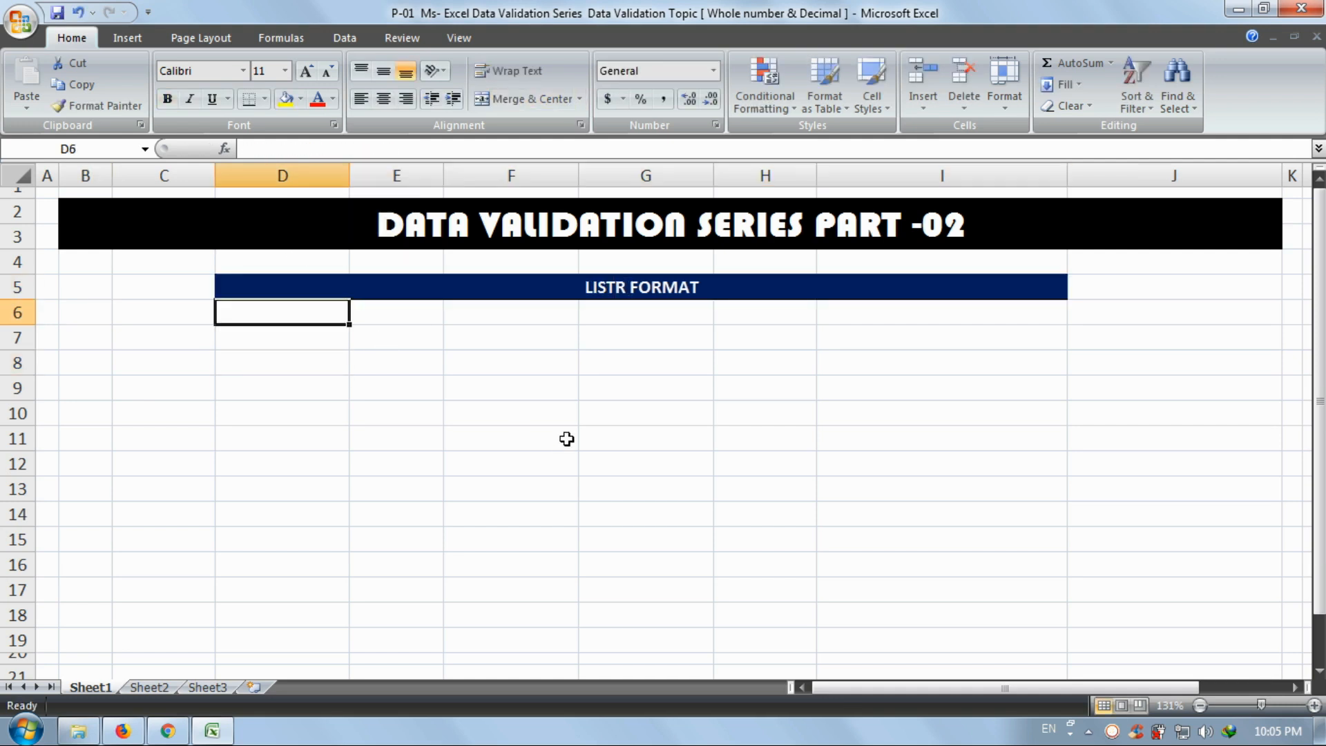
double_click(607, 287)
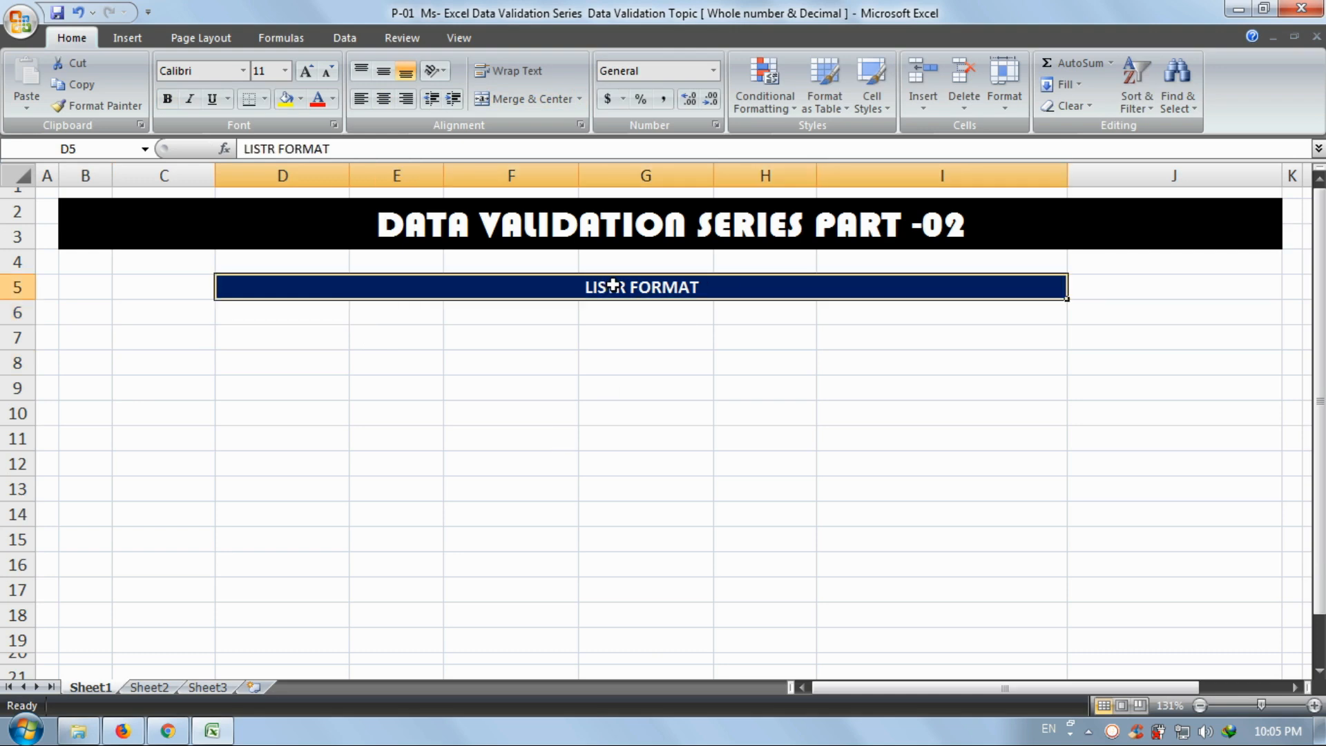
key(Delete)
click(657, 419)
- Enter the column headers S.NO. in cell B6 and PRODUCTS ID in cell C6
click(100, 313)
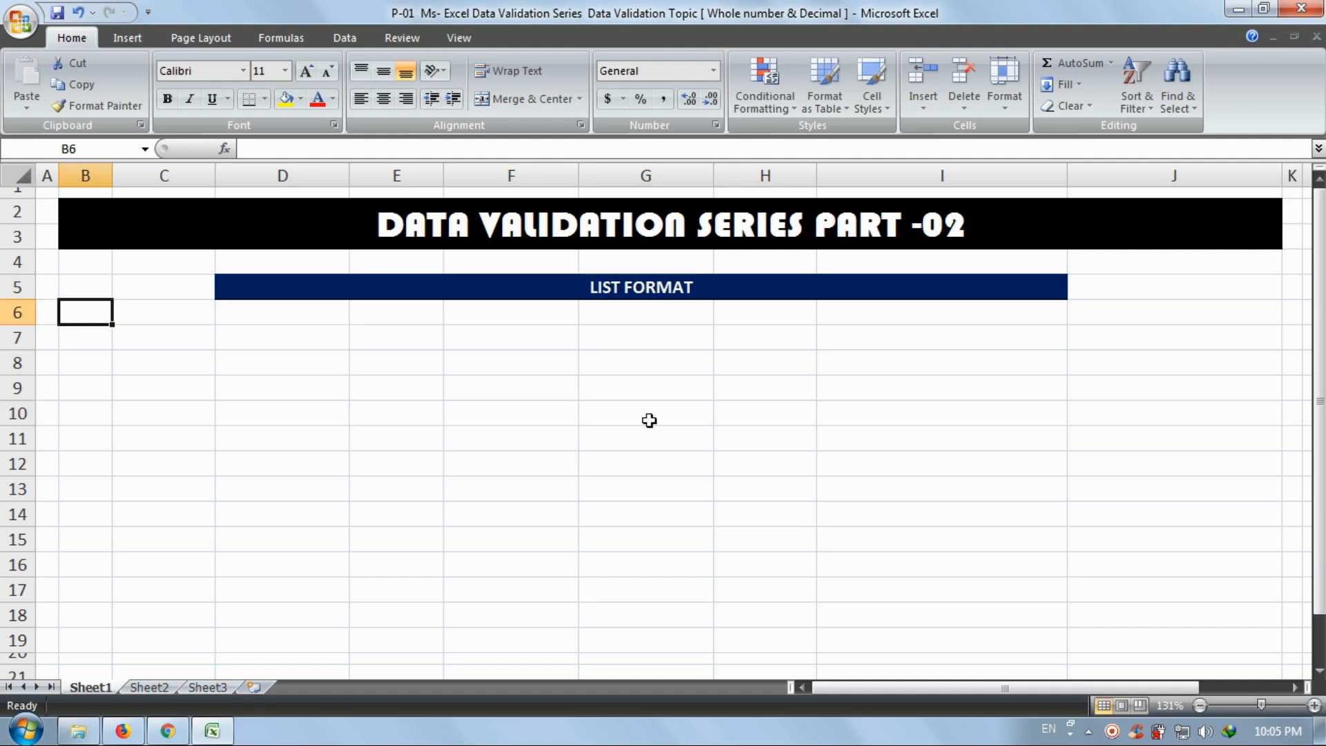
text(S.NO.)
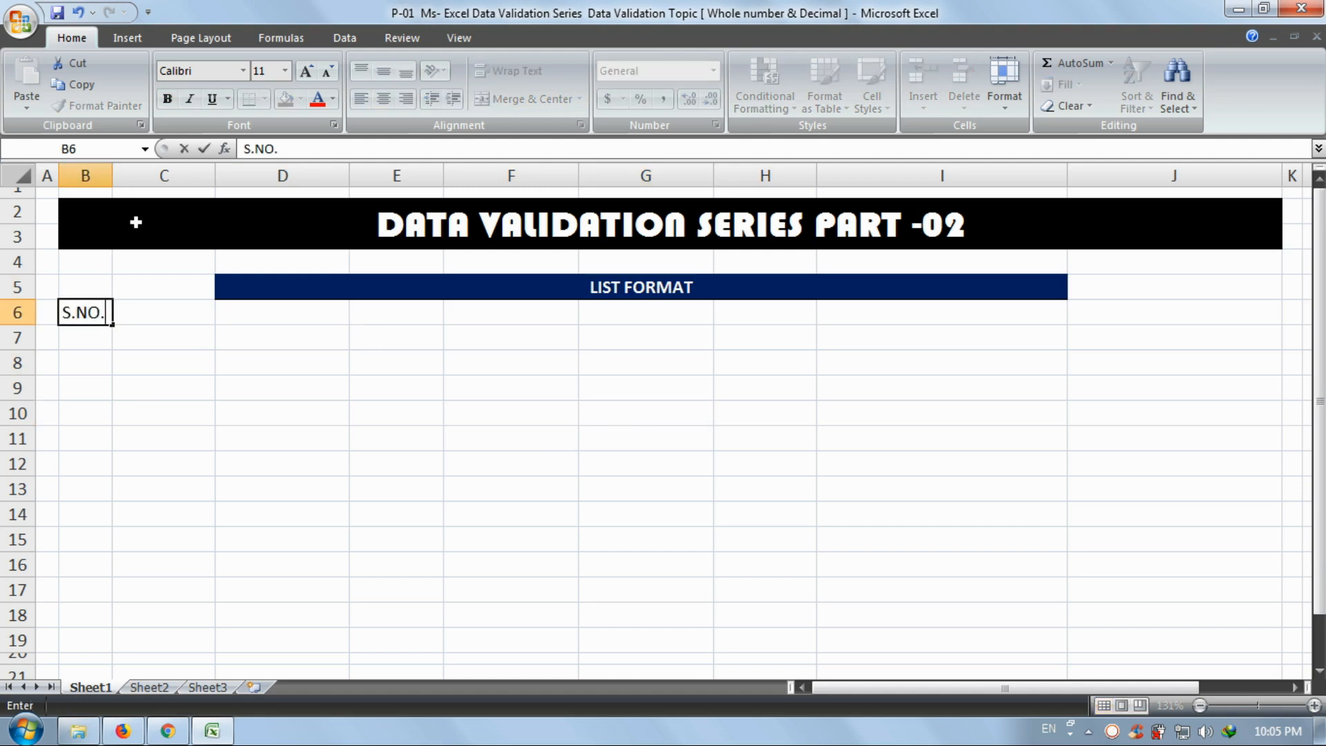
click(139, 305)
text(P)
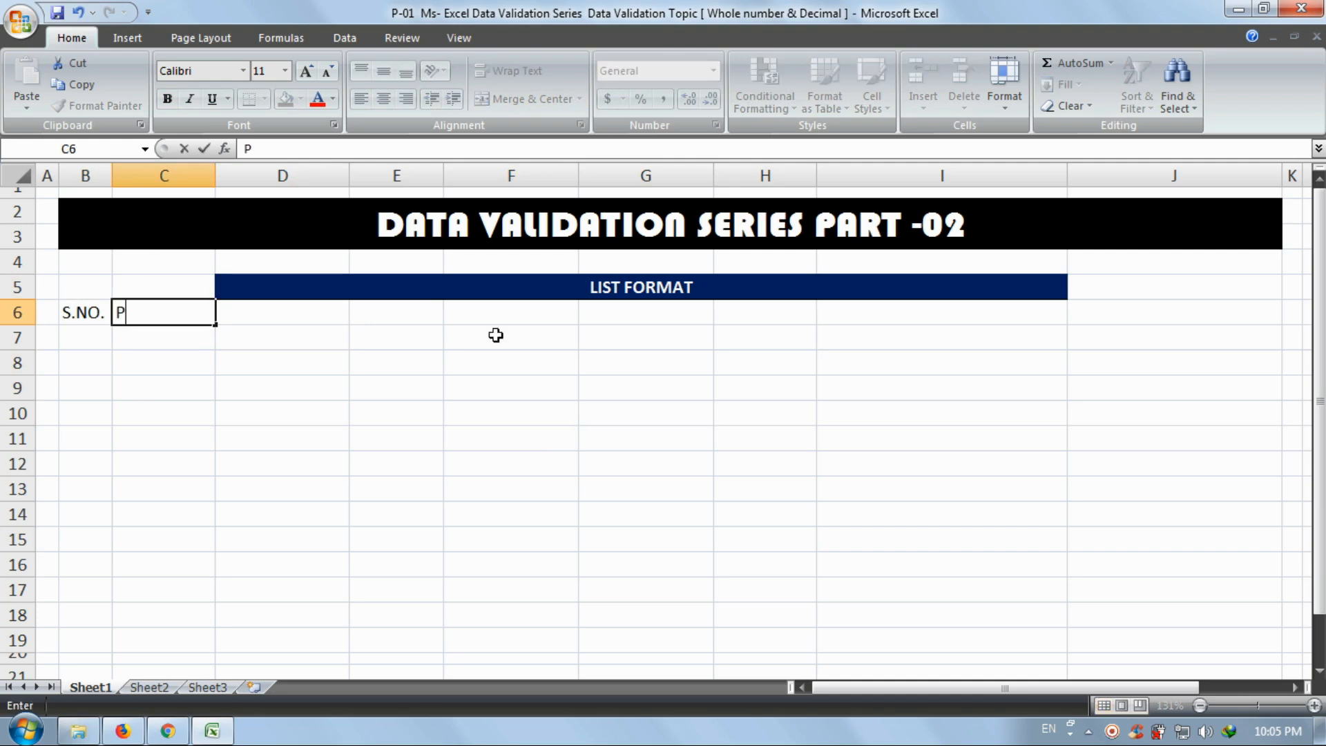
text(RDUCTS)
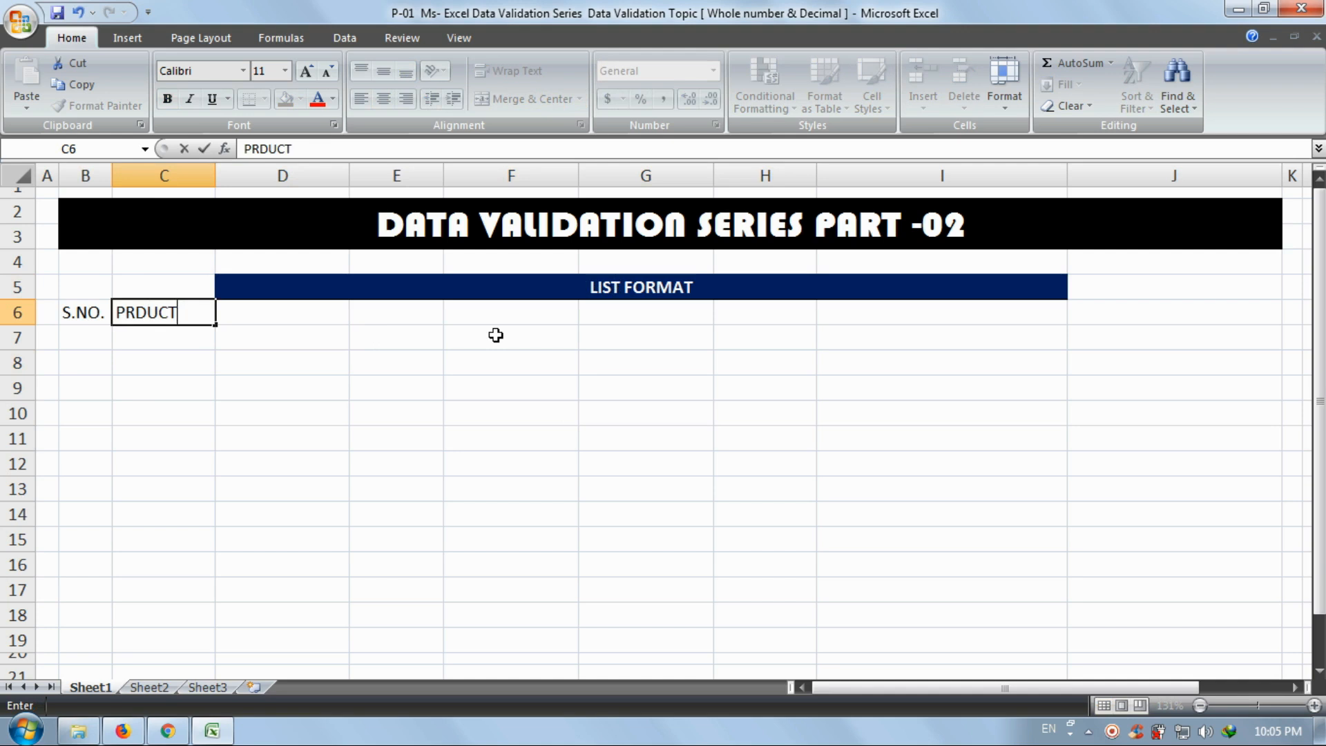
key(BackSpace)
key(BackSpace)
key(BackSpace)
key(BackSpace)
key(BackSpace)
text(ODUCTS )
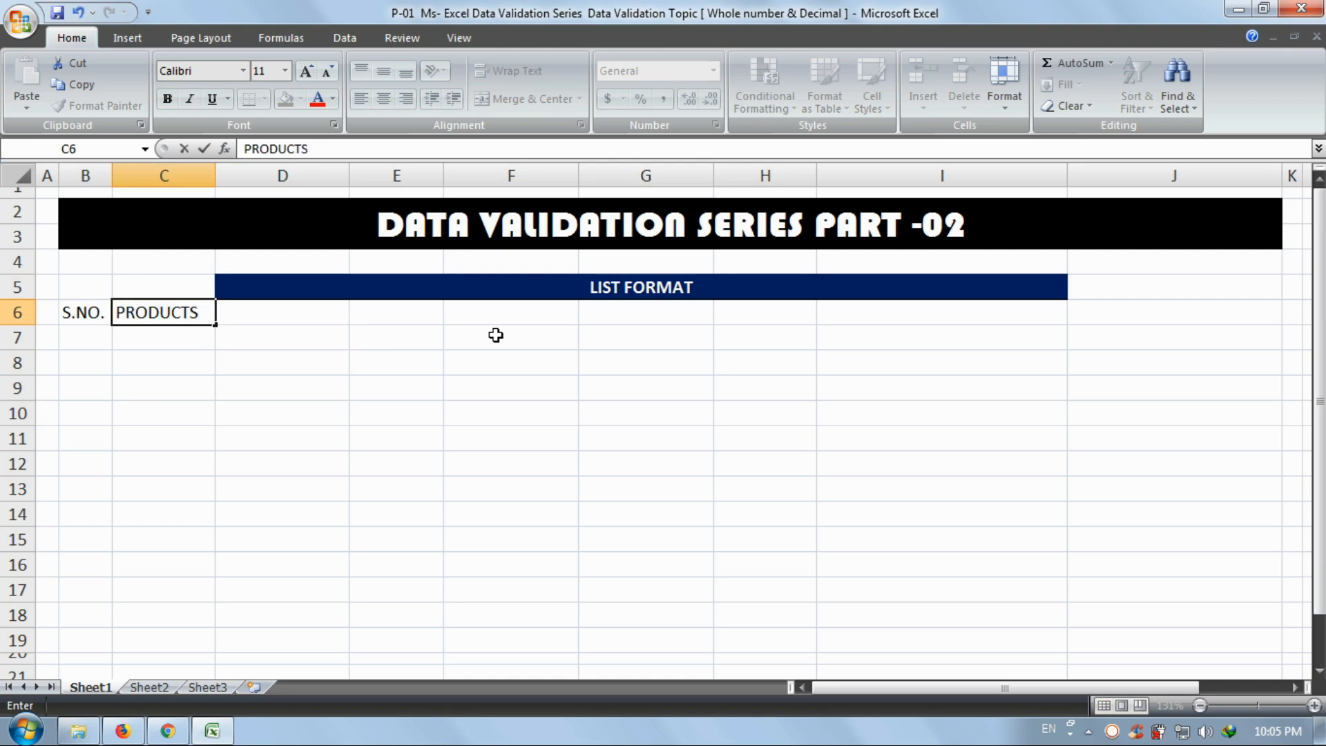
text(ID)
key(Return)
click(297, 318)
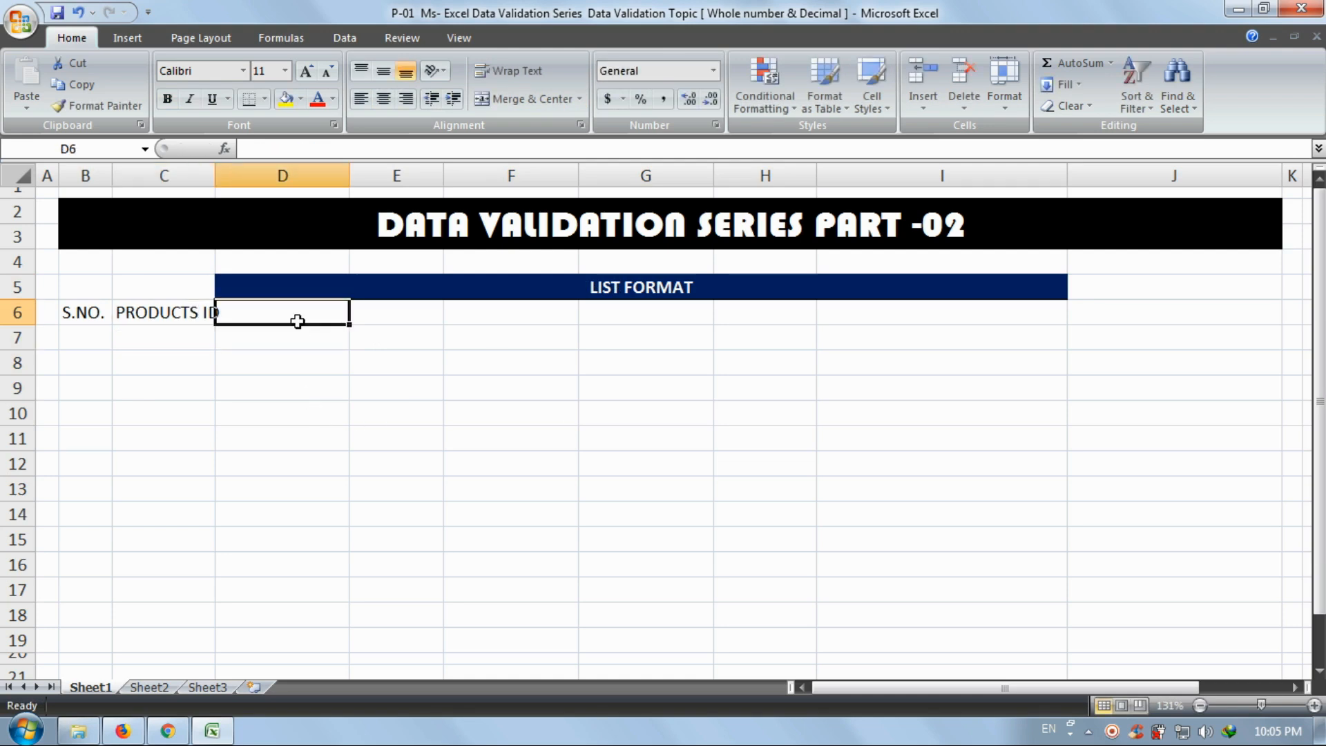
key(ctrl+t)
click(305, 318)
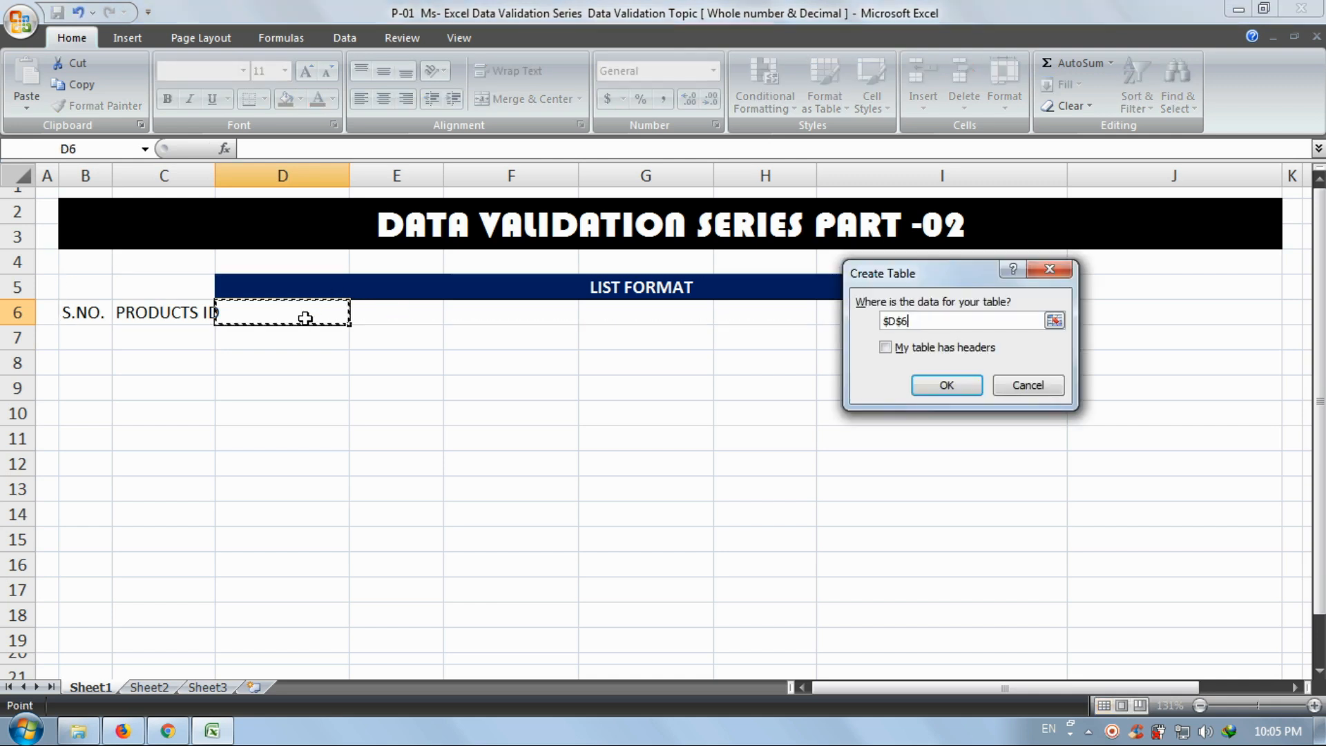
key(Escape)
- Enter the column headers PRODUCTS in cell D6 and UNITS in cell E6
key(ctrl+r)
double_click(316, 316)
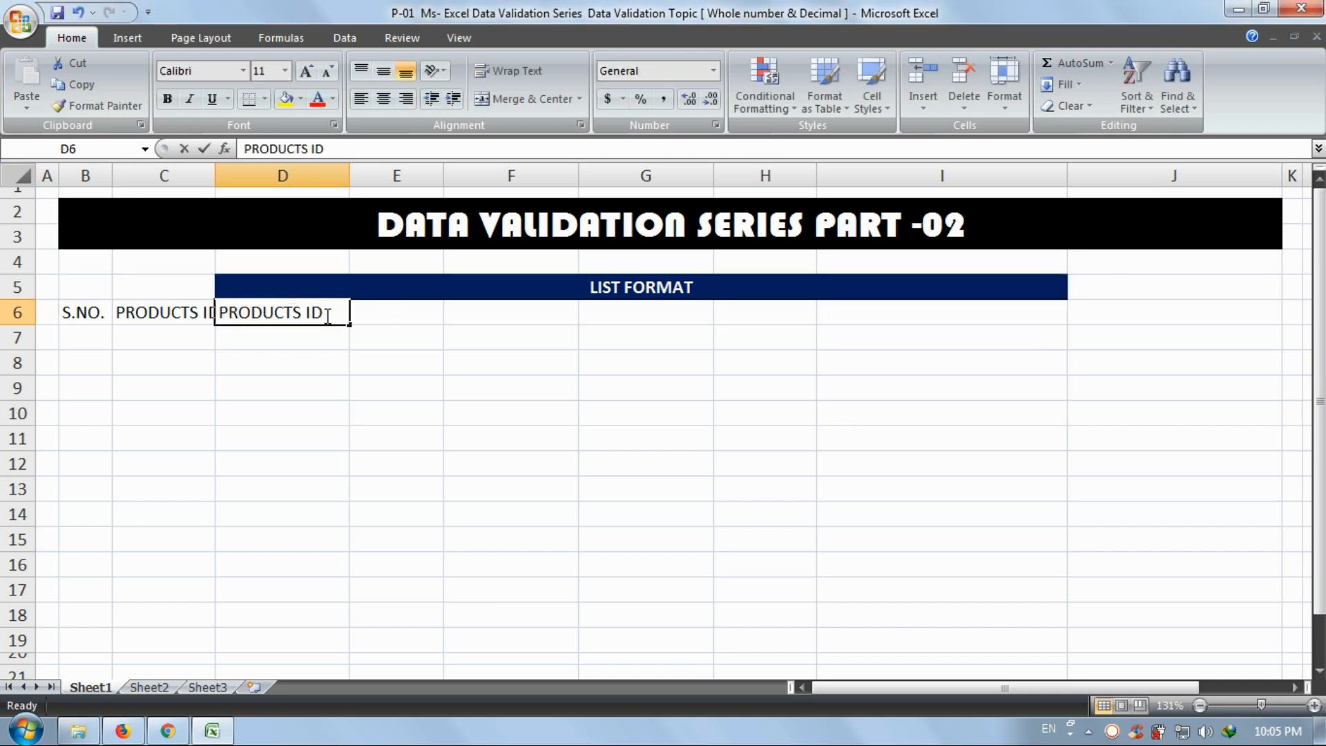
key(BackSpace)
key(BackSpace)
key(BackSpace)
click(377, 331)
key(Up)
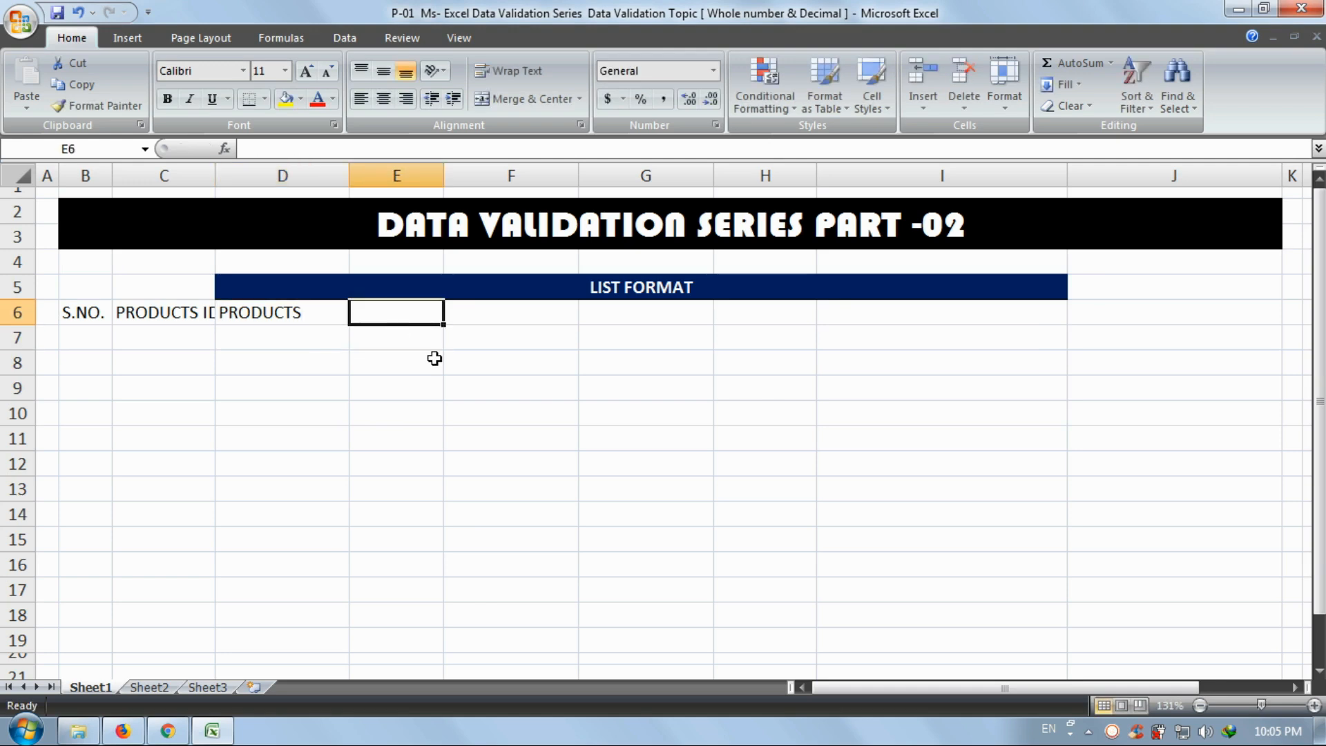
text(UNITS)
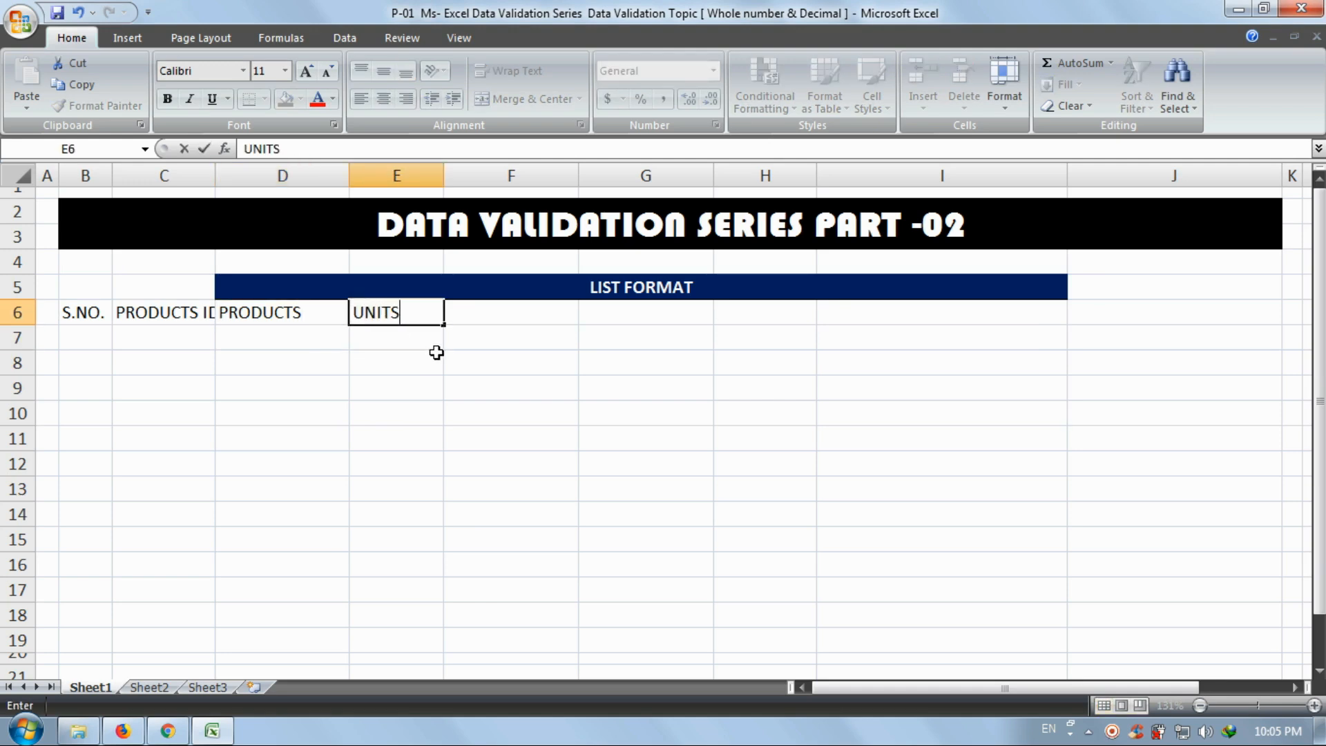
- Enter MON in cell F6 and fill the weekday series across row 6 to SAT in K6
click(477, 315)
text(MON)
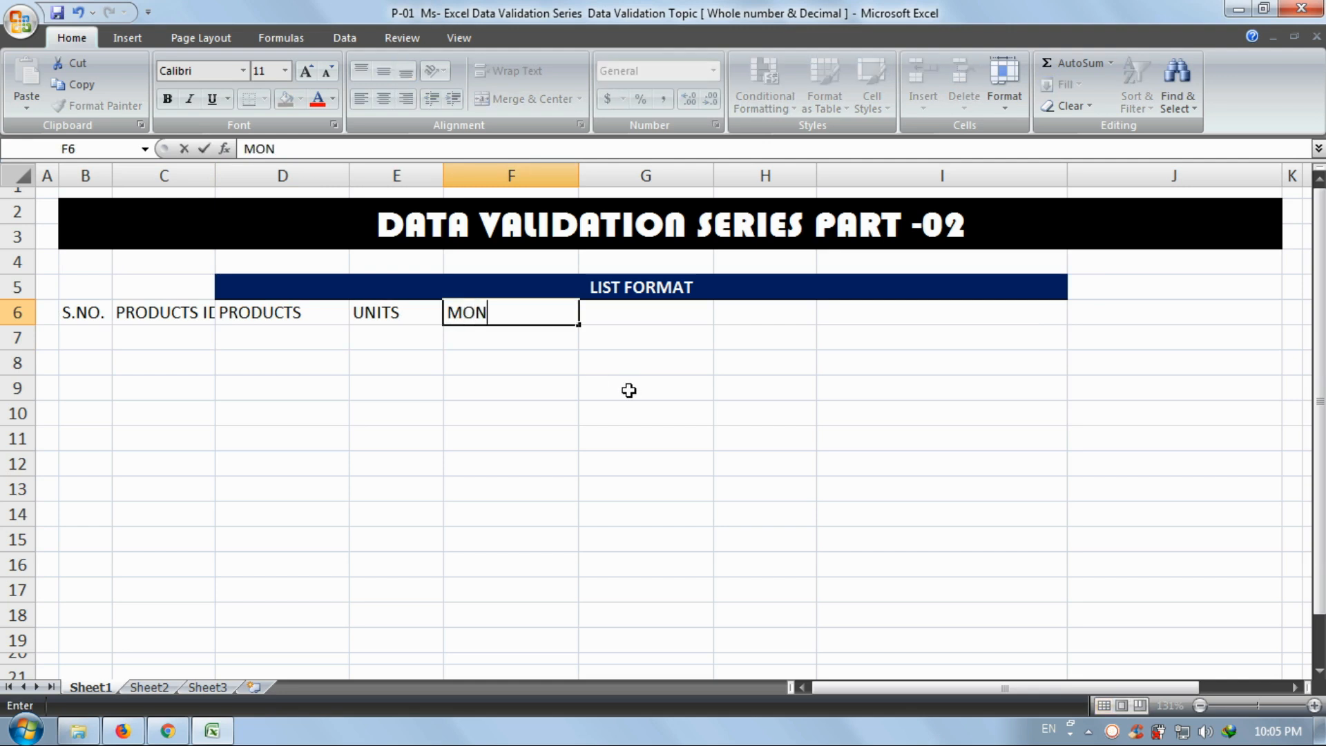
drag(579, 324, 957, 337)
- AutoFit the widths of columns C through K to the row 6 headers
drag(1150, 339, 121, 335)
click(724, 373)
click(1004, 97)
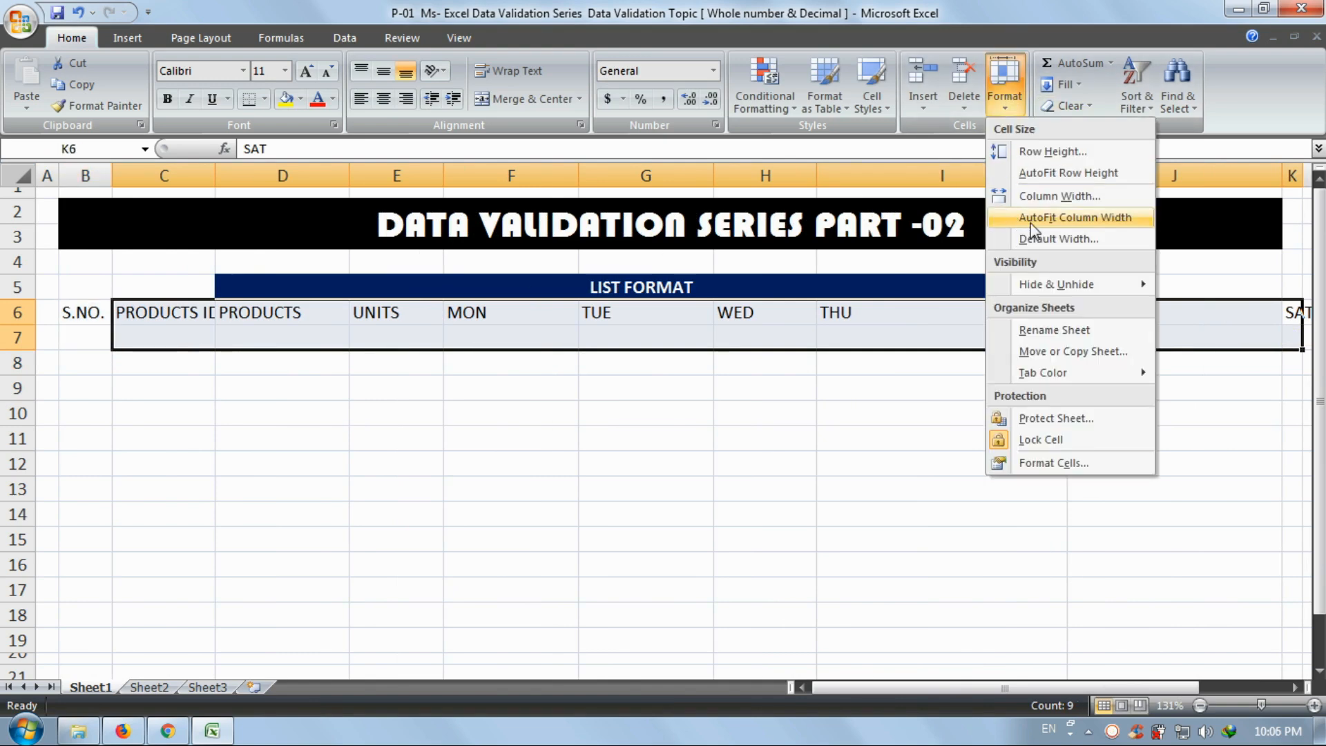
click(1069, 217)
click(436, 511)
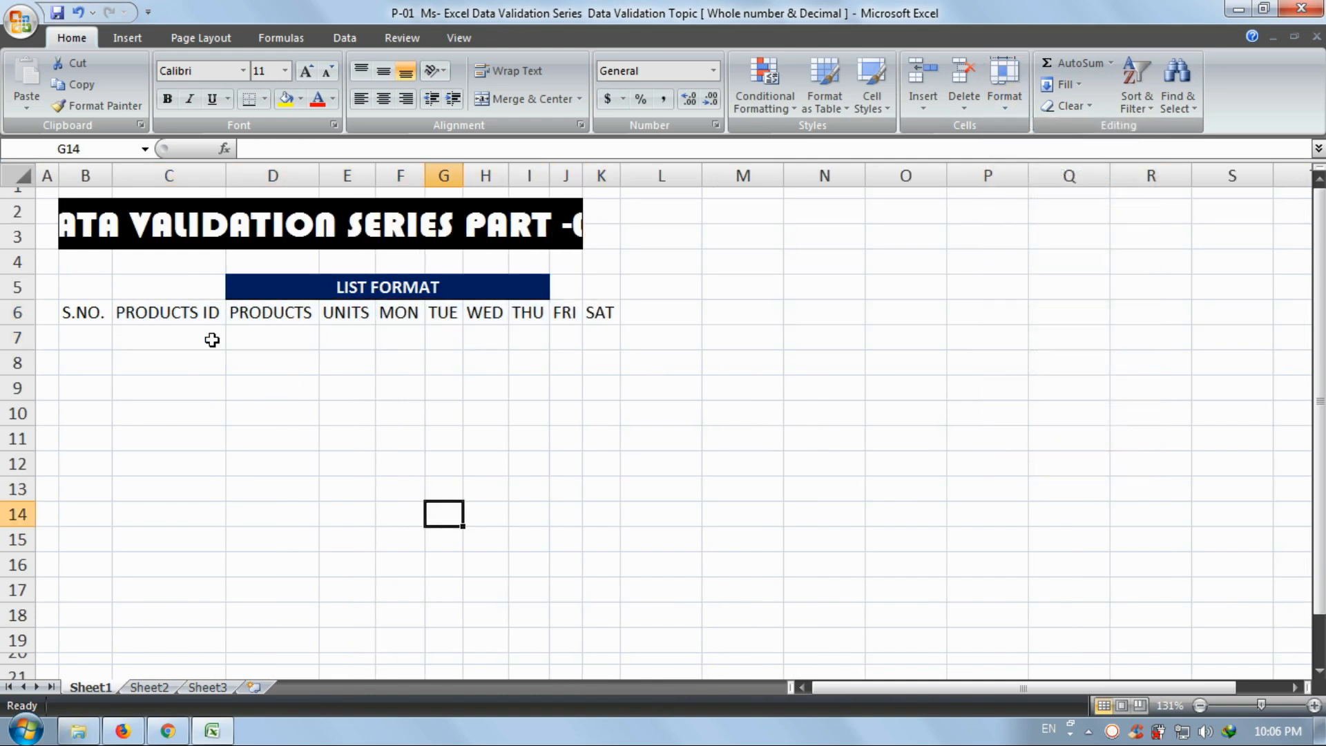
- Number the S.NO. column from 1 to 5 in cells B7 through B11
click(96, 338)
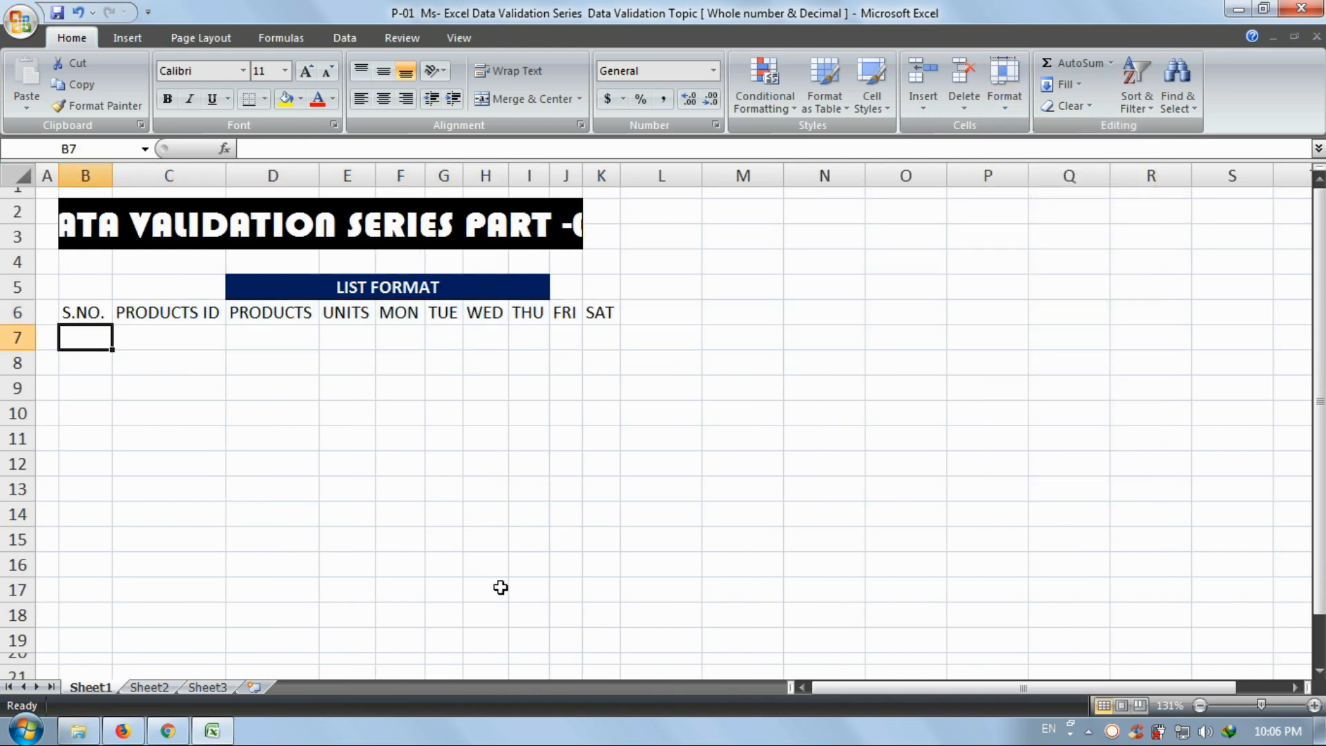
text(1)
key(Return)
text(2)
key(Return)
text(3)
key(Return)
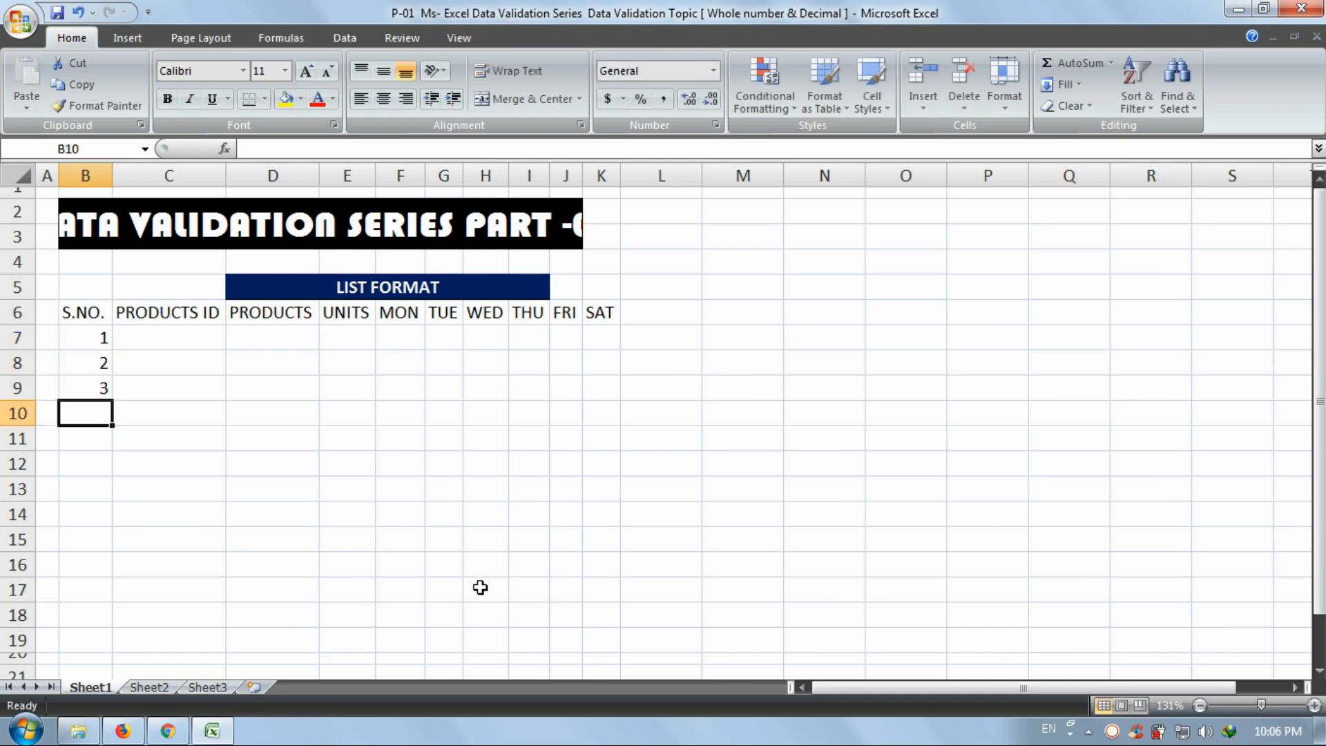
drag(96, 337, 116, 452)
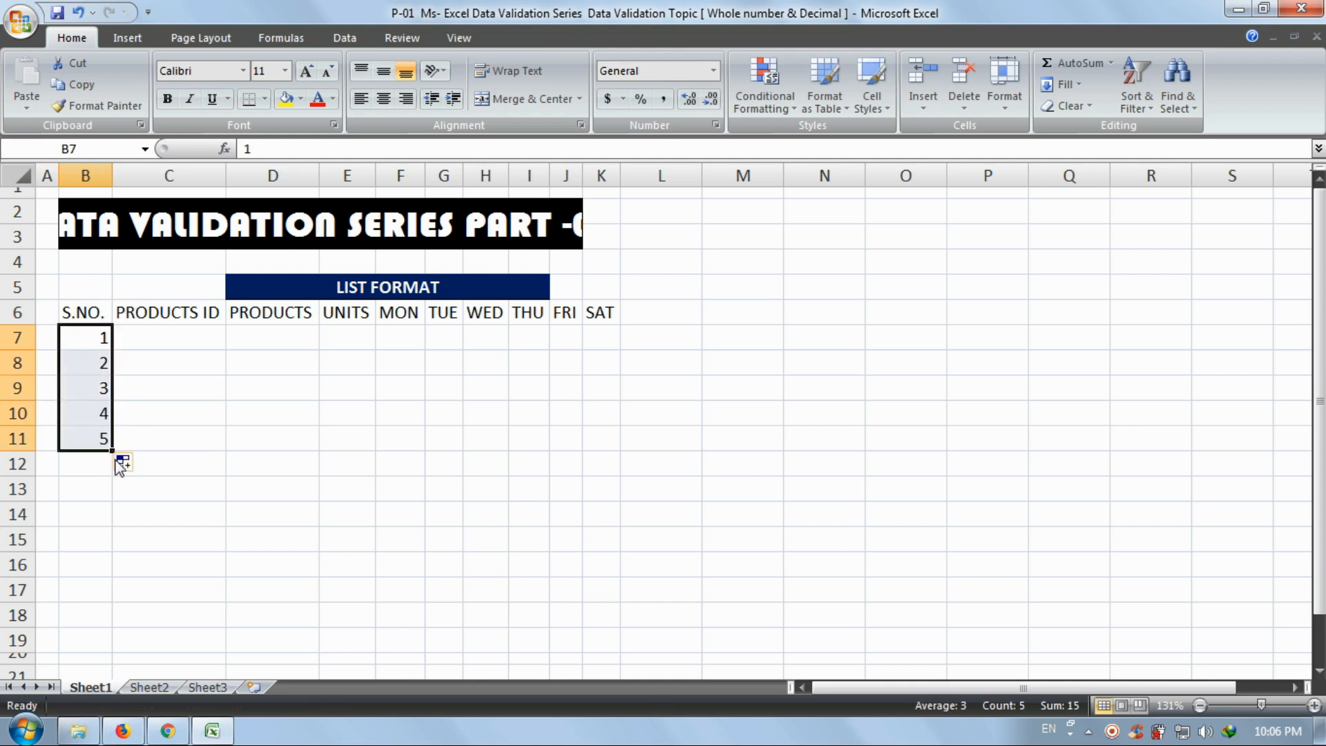
click(190, 430)
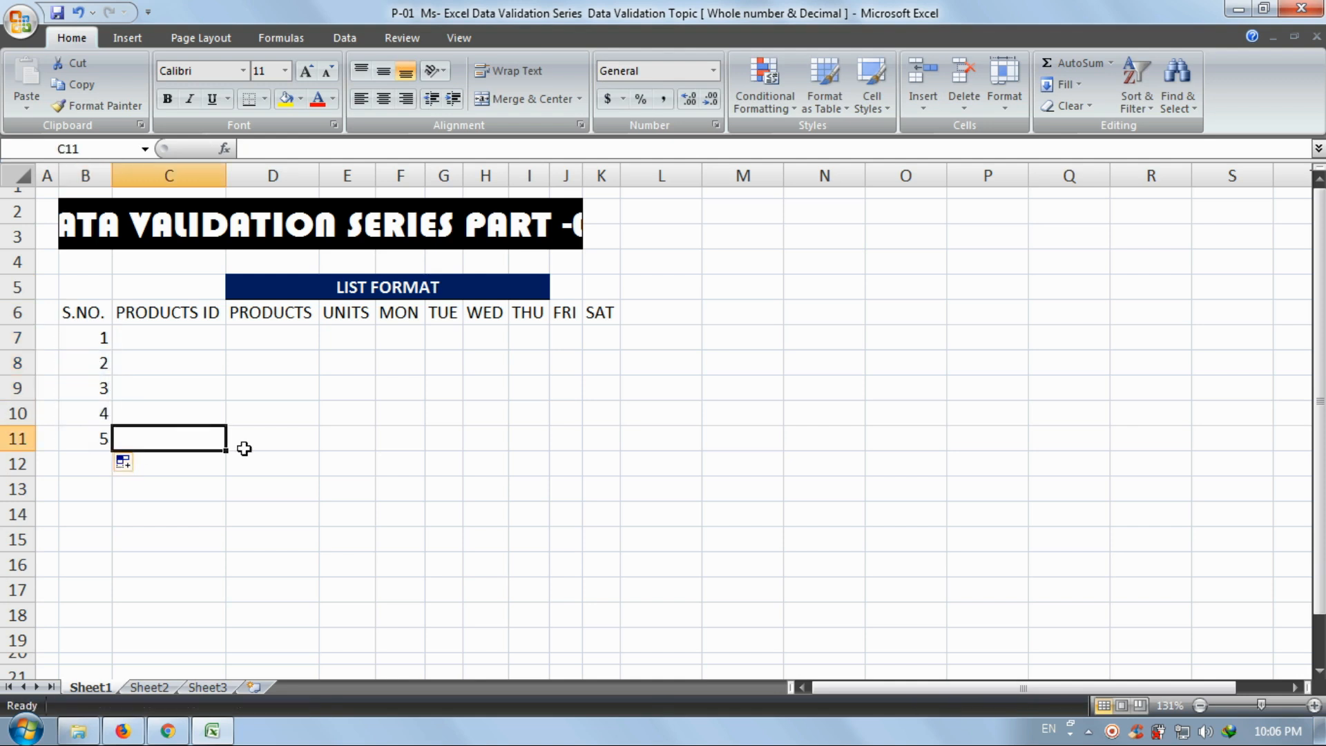
- Enter ITEM01 as the first product ID in cell C7
click(1314, 705)
click(1314, 706)
click(1315, 705)
click(934, 491)
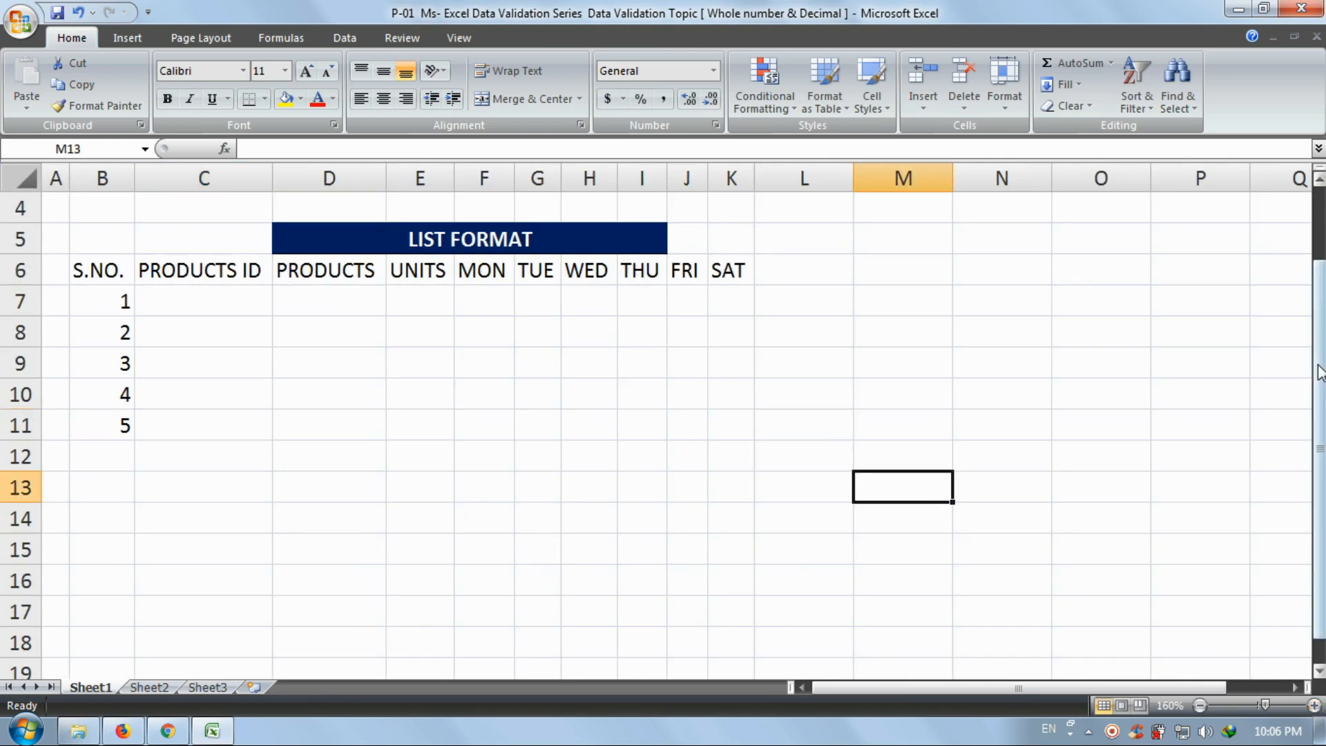
scroll(211, 332, up, 1)
click(212, 373)
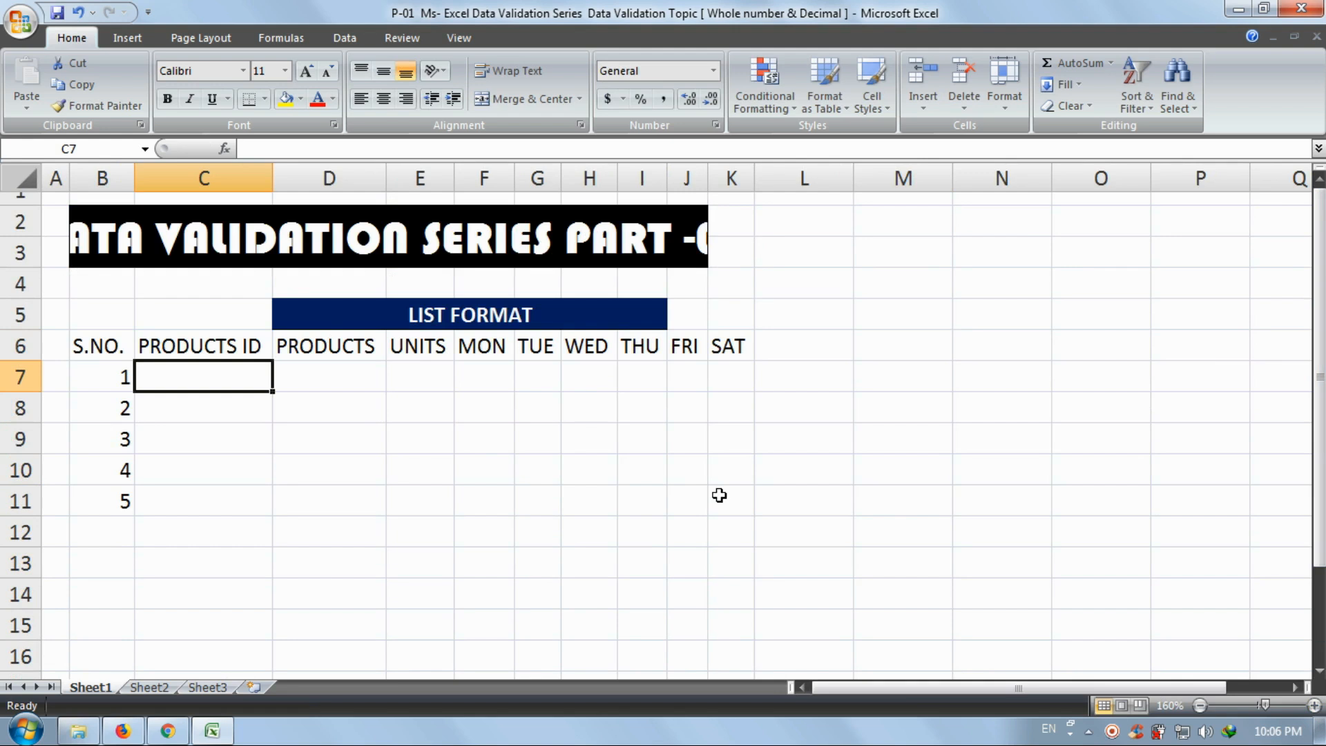
text(IMTE)
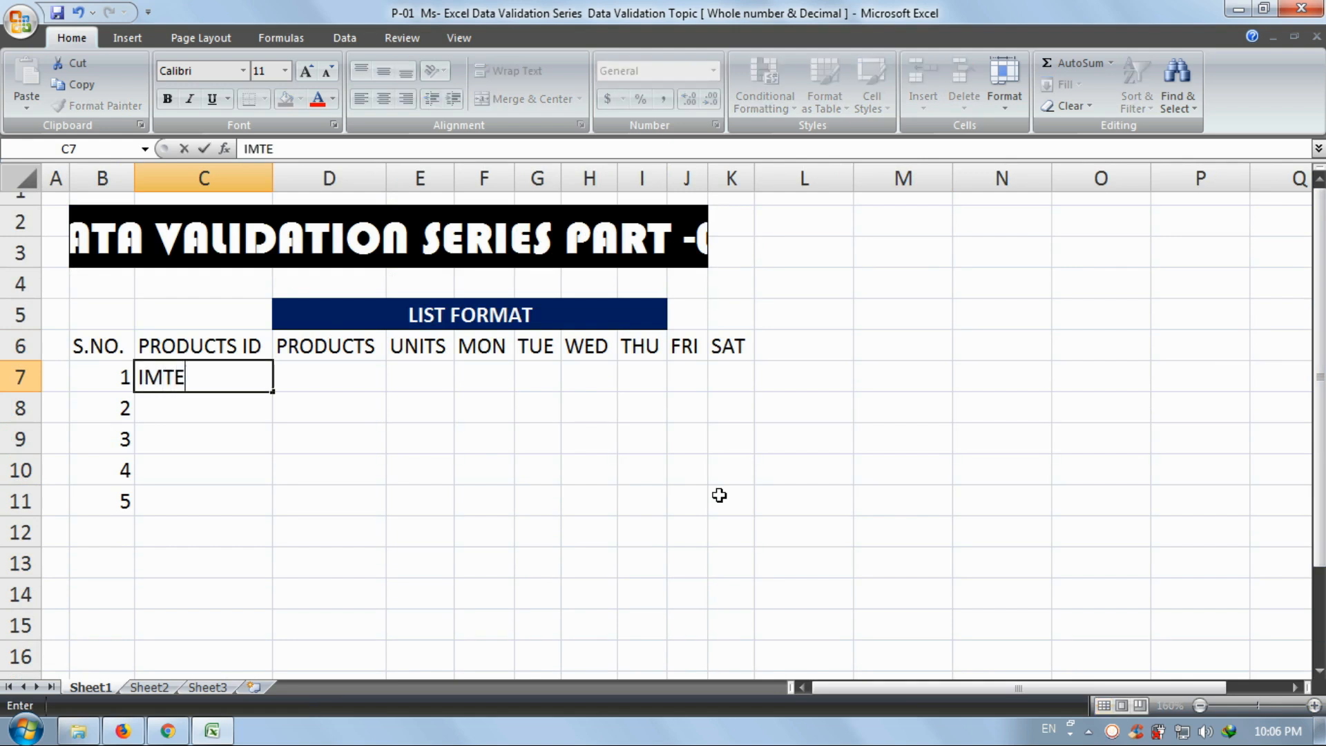
key(BackSpace)
key(BackSpace)
key(BackSpace)
text(TEM01)
key(Return)
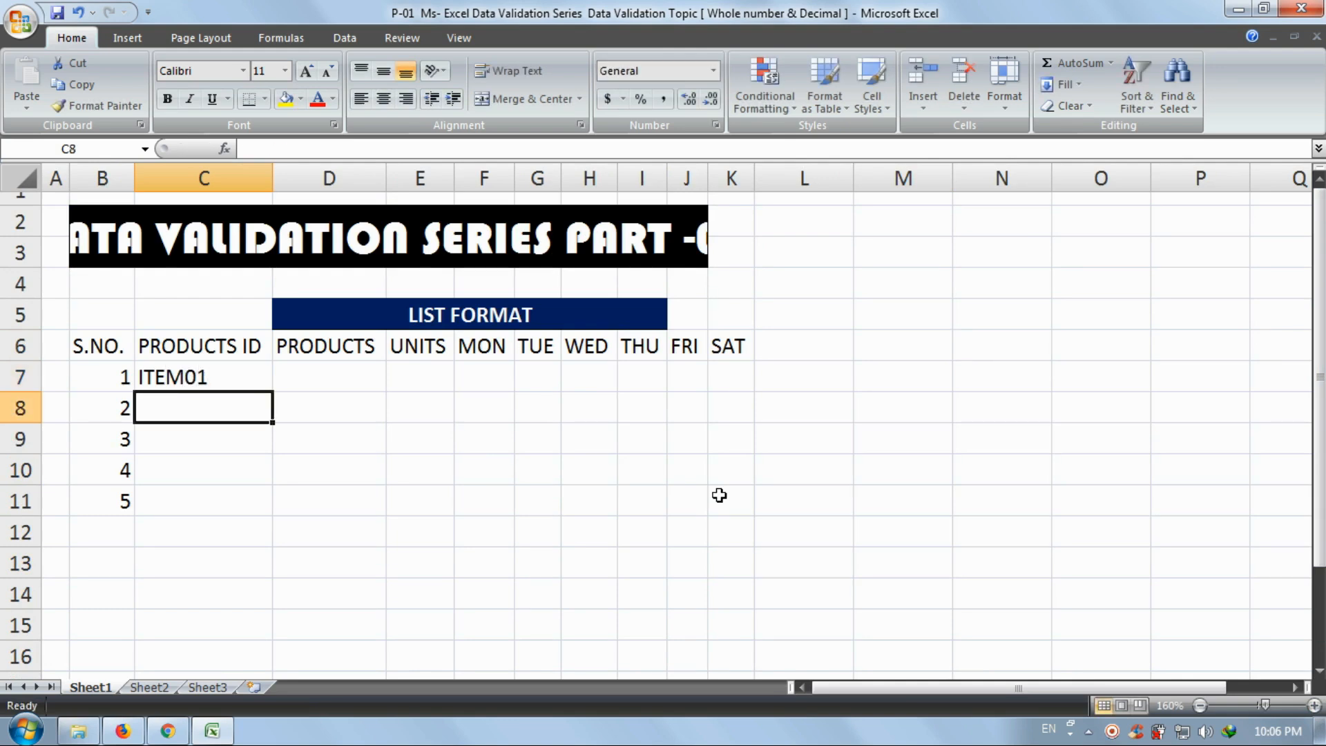
- Enter ITEM02 in cell C8 and extend the product ID series down to ITEM05 in C11
key(ctrl+d)
double_click(241, 417)
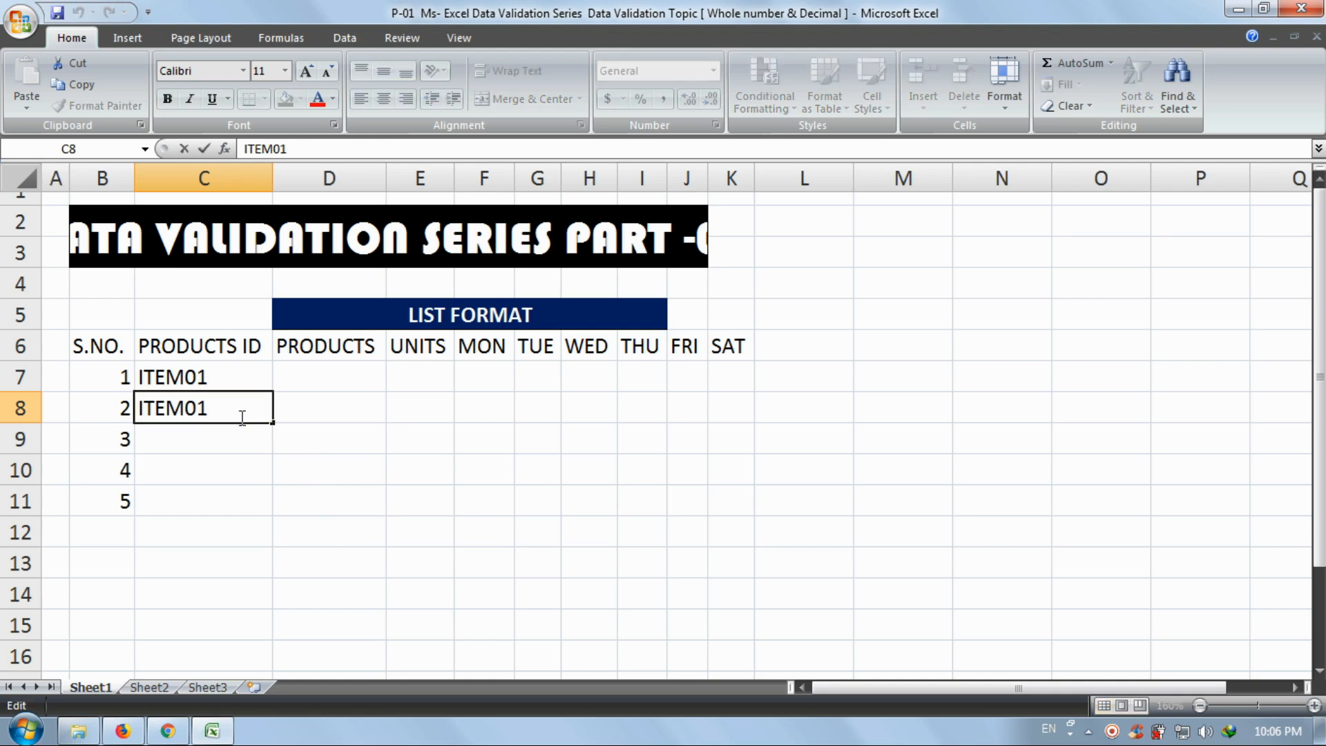
key(BackSpace)
text(2)
key(Return)
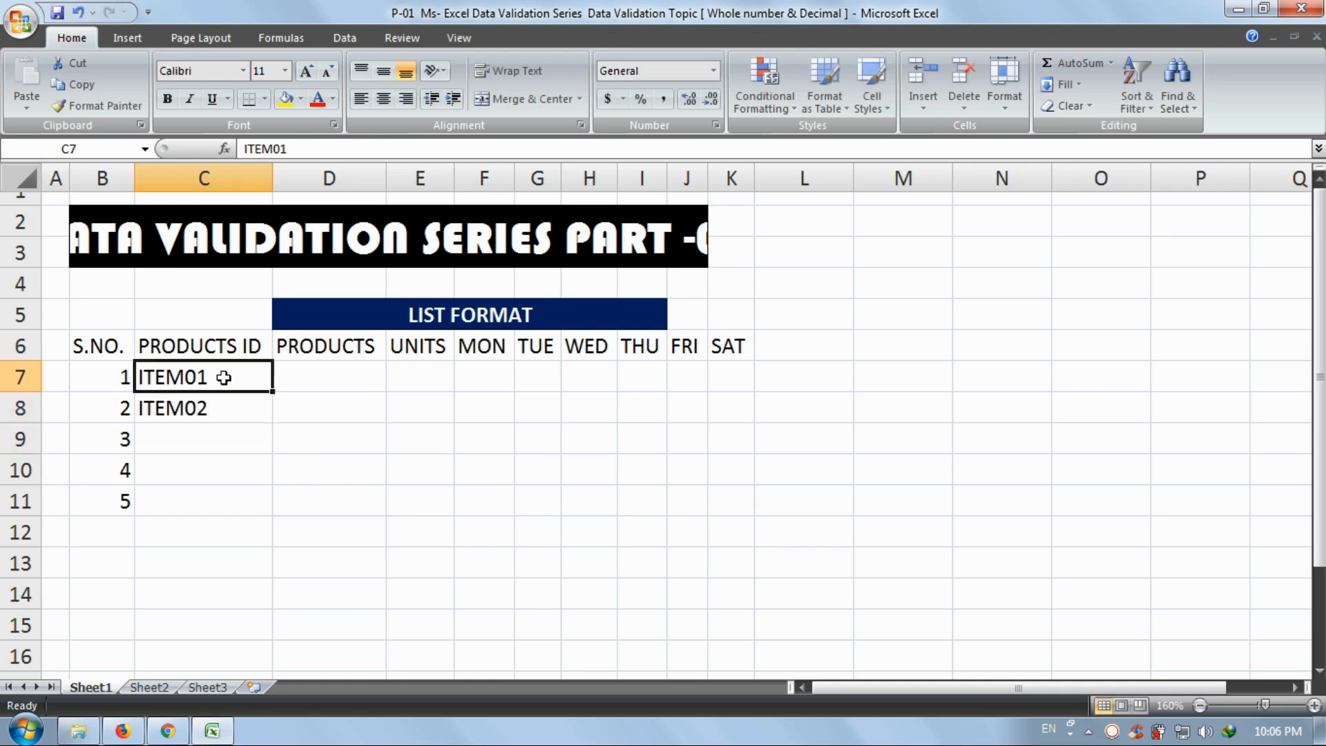
drag(219, 376, 261, 518)
- Enter the product names TV in cell D7 and DVD PLAYER in cell D8
click(318, 349)
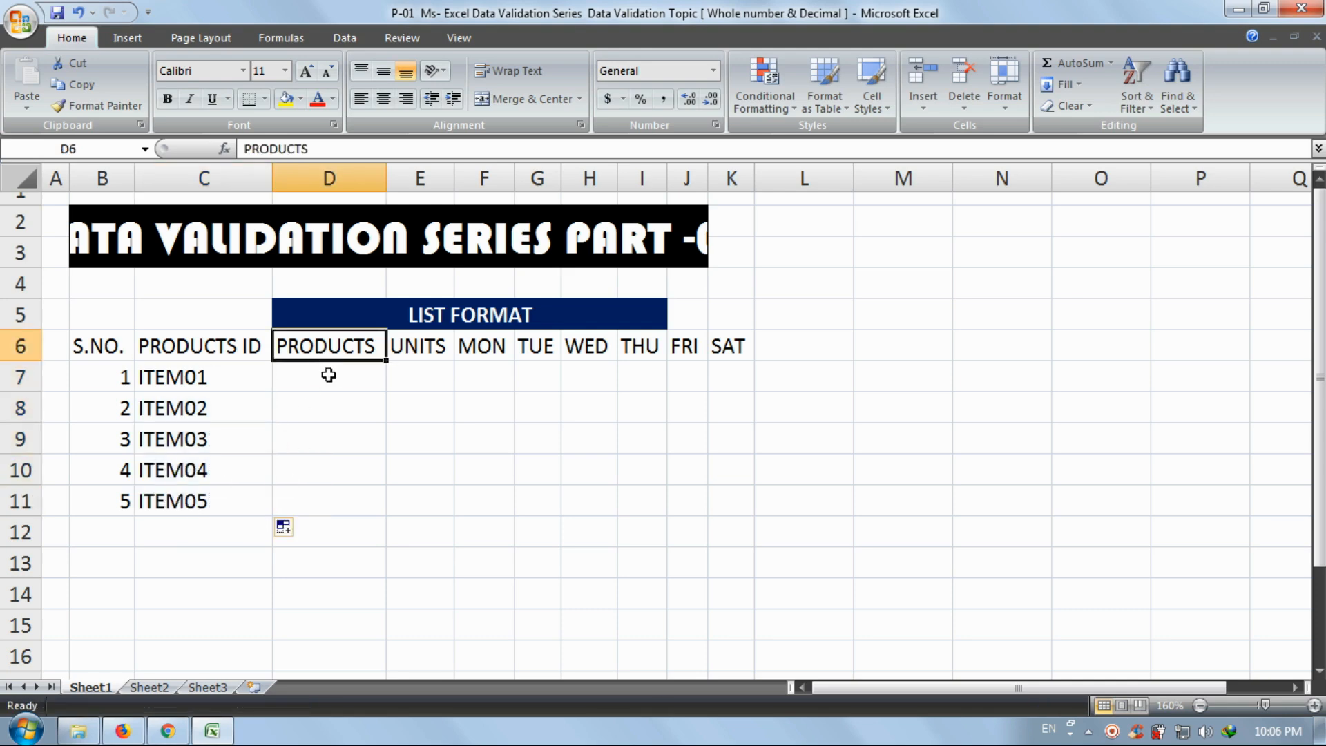
click(329, 375)
text(TV)
key(Return)
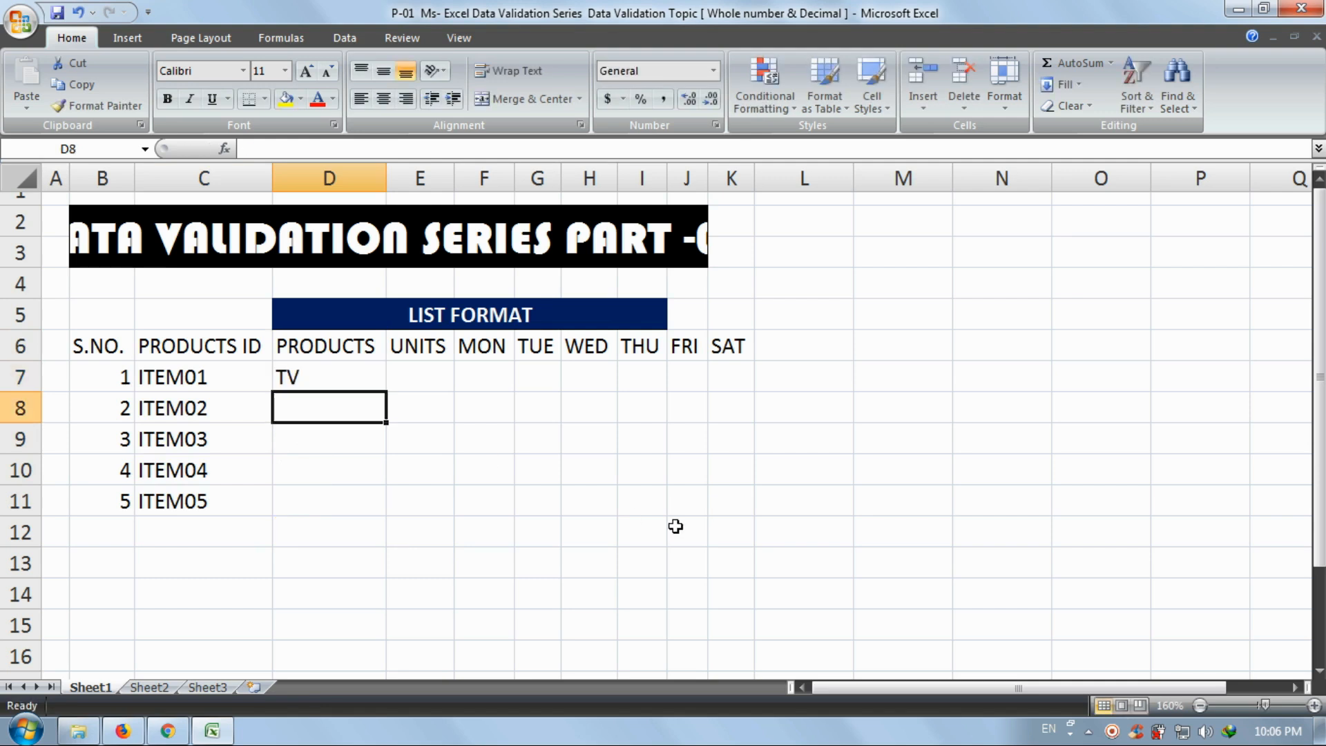
text(DVD PLA)
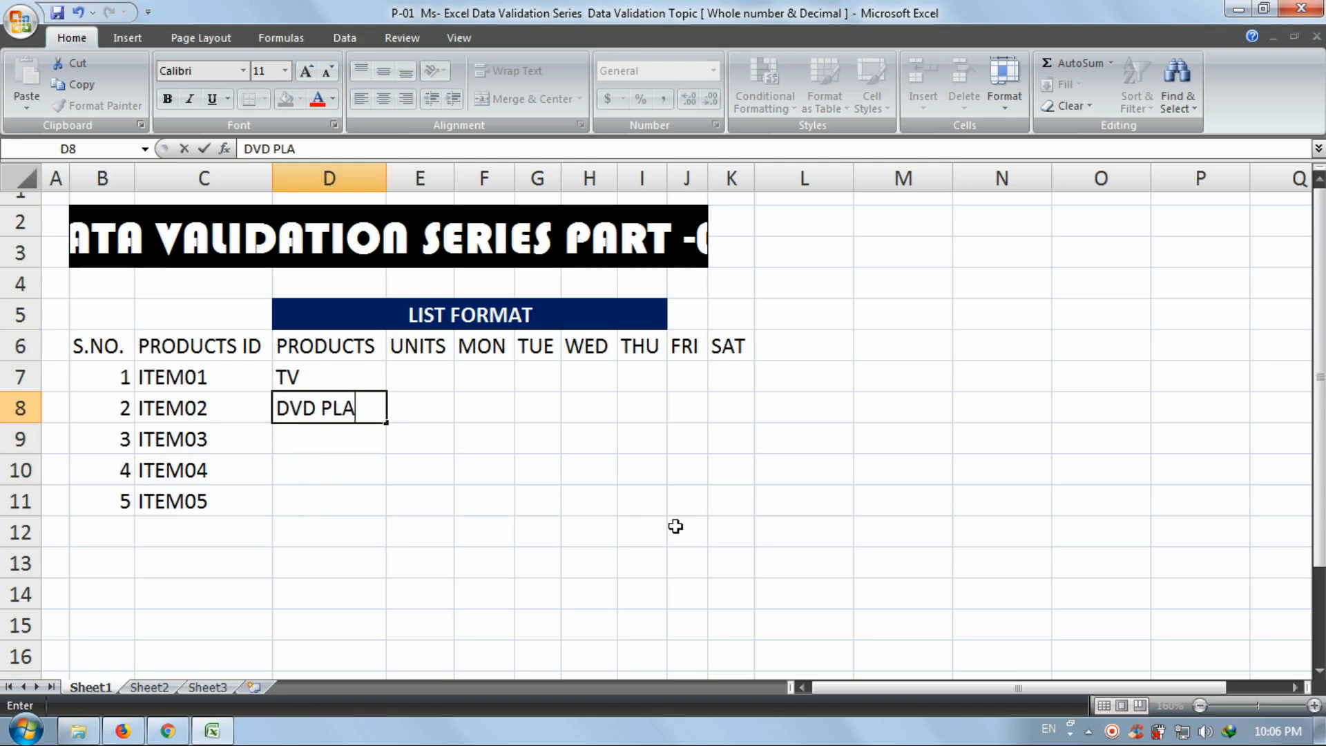
text(YER)
- Change the product name in D7 to TV CRT and enter TV LCD in D9
double_click(348, 377)
text(C)
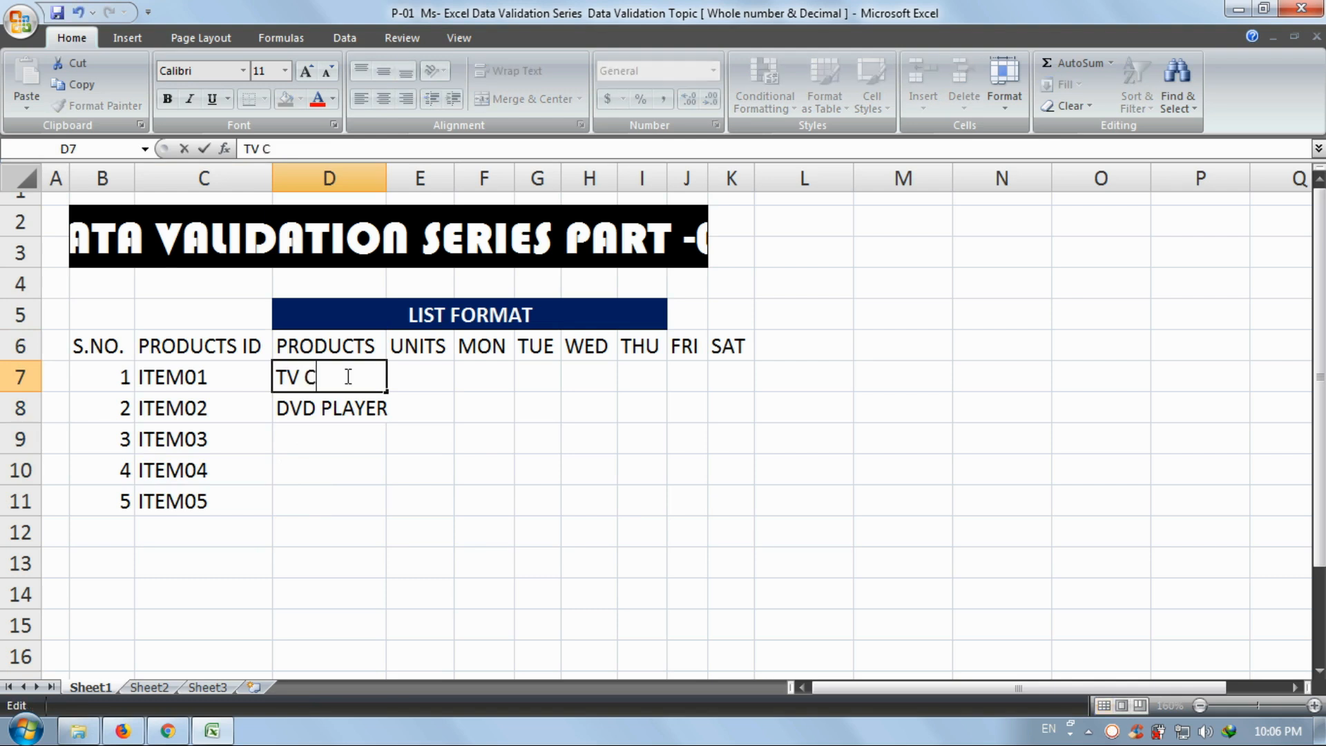
text(RT)
key(Return)
key(Return)
text(TV )
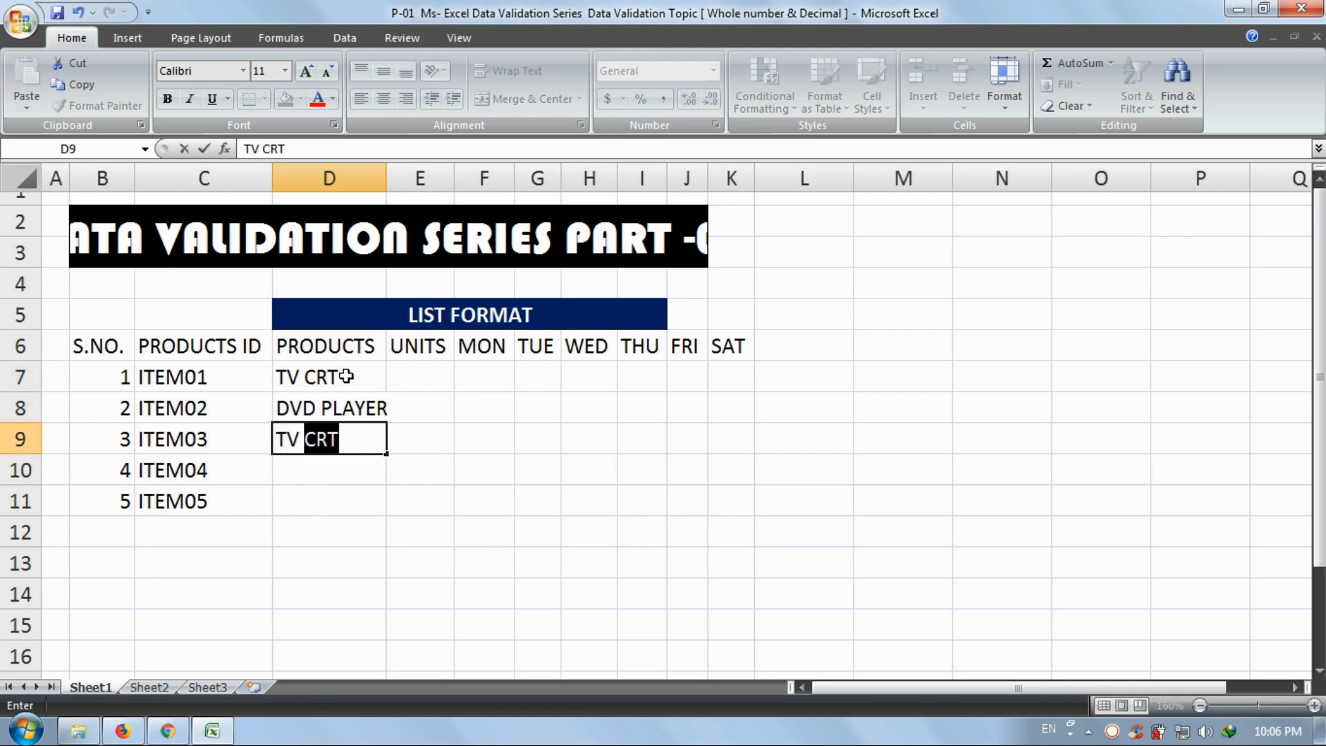
text(LCD)
key(Return)
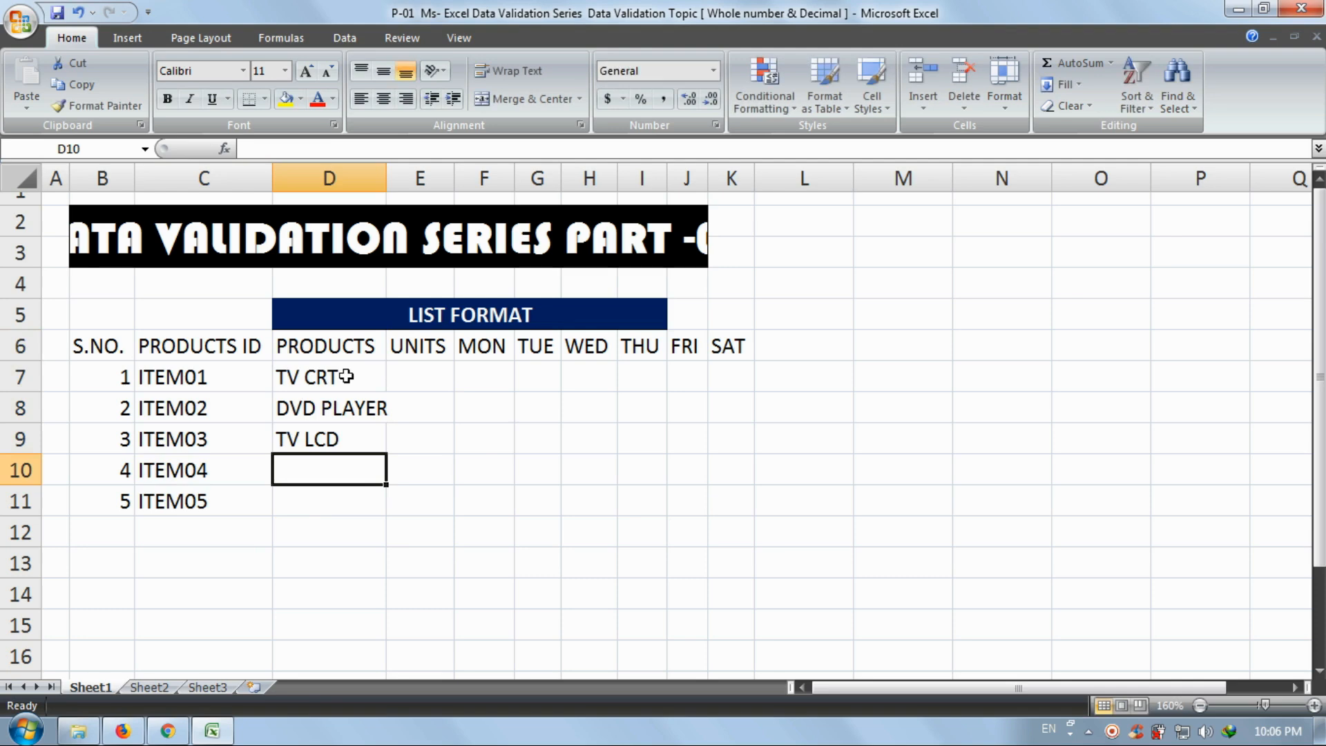
- Enter SOUND SYSTEM in D10 and FAN in D11, autofitting column D to its contents
text(SOUND )
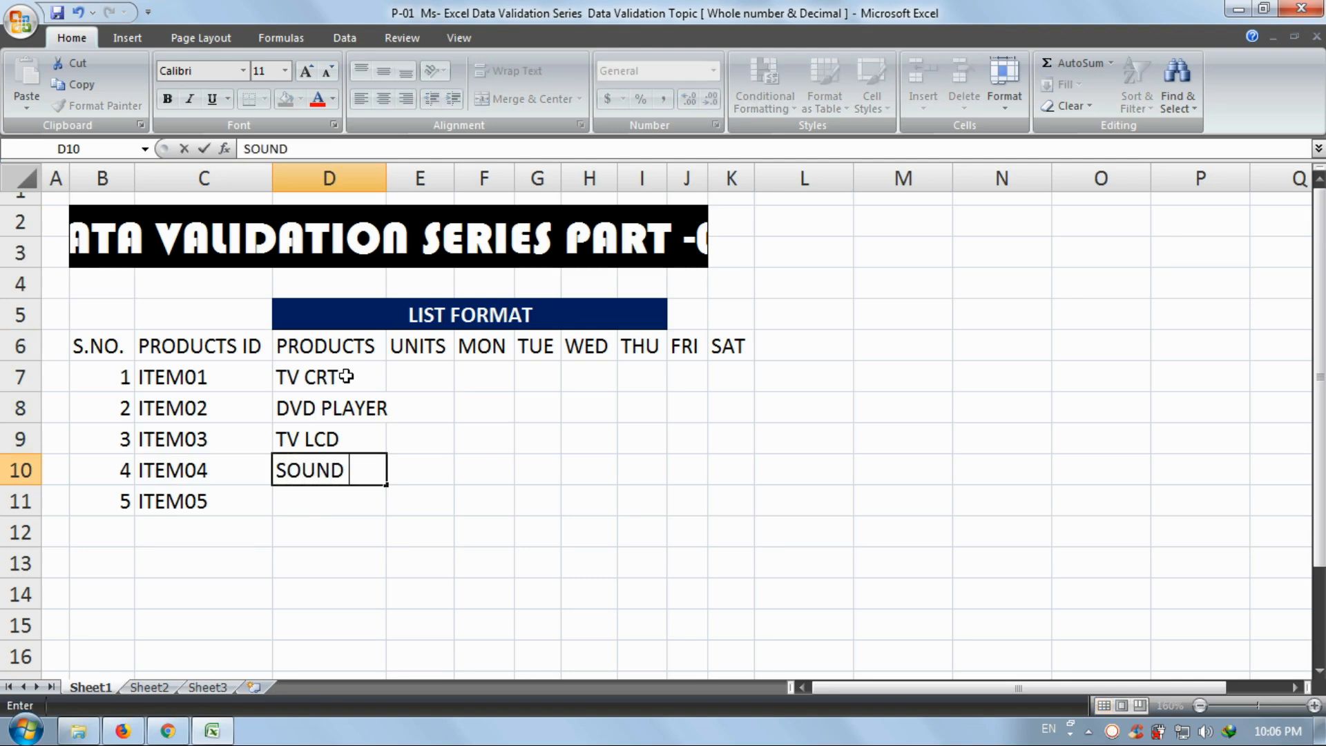
text(SYSTEM)
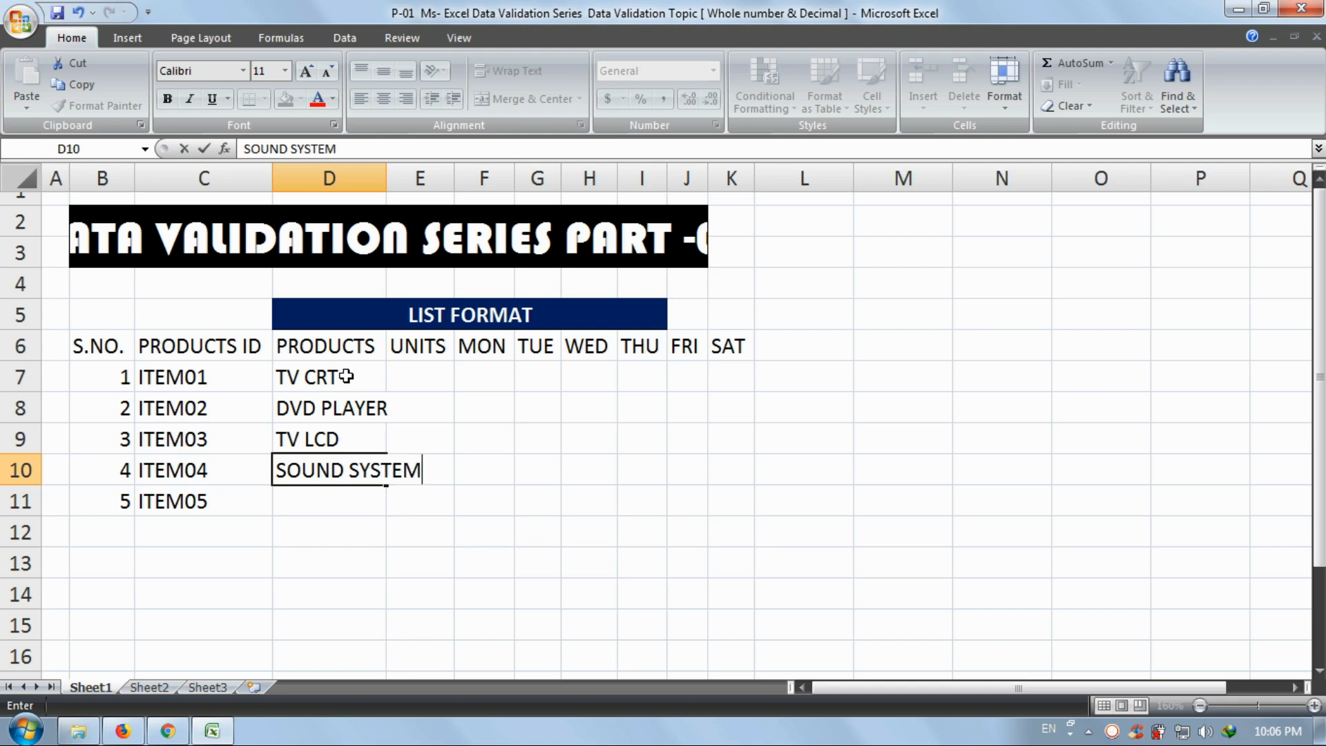
key(Return)
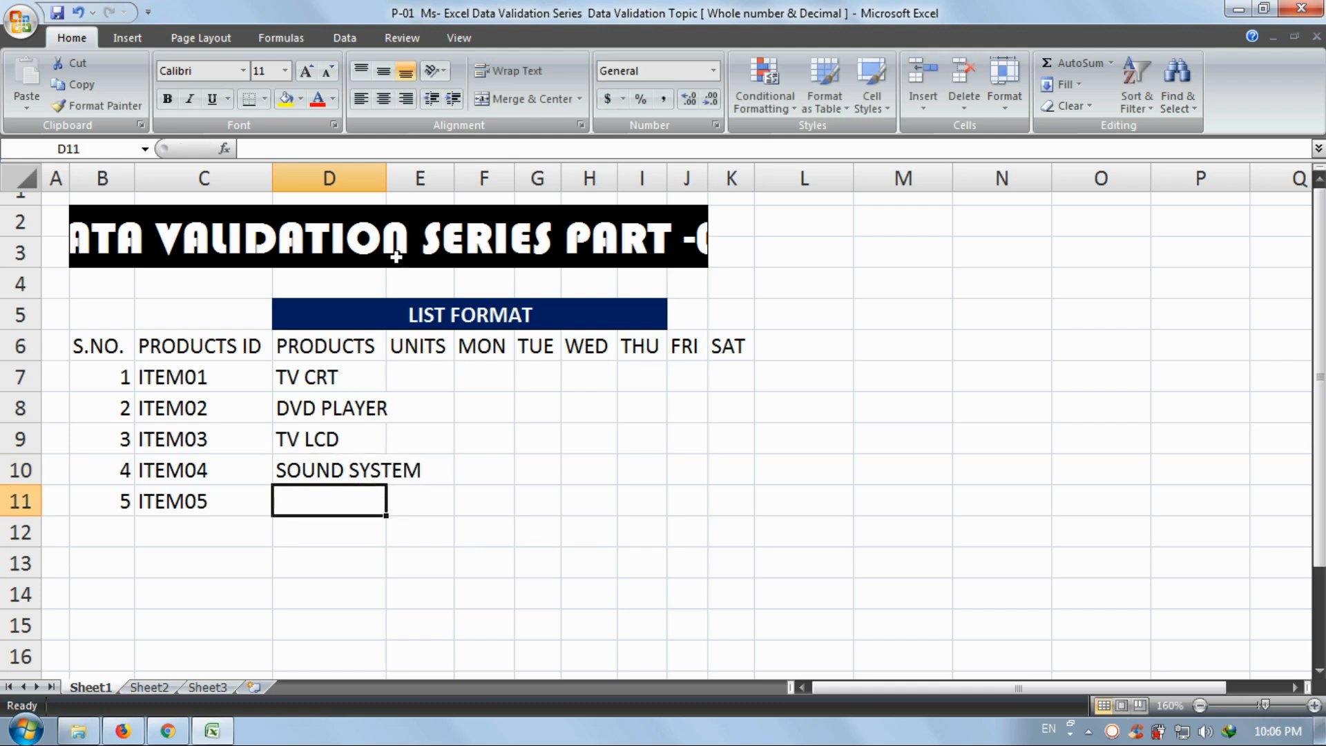
double_click(388, 183)
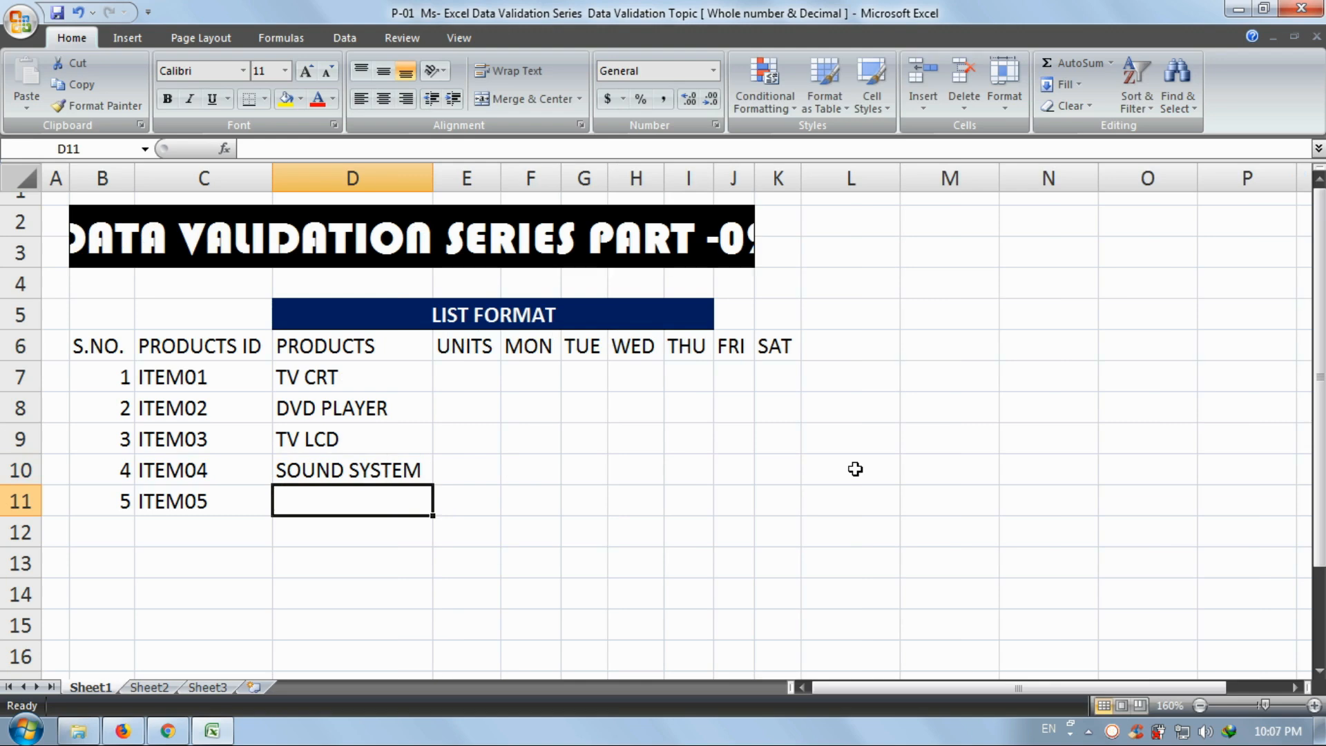
text(FAN)
key(Return)
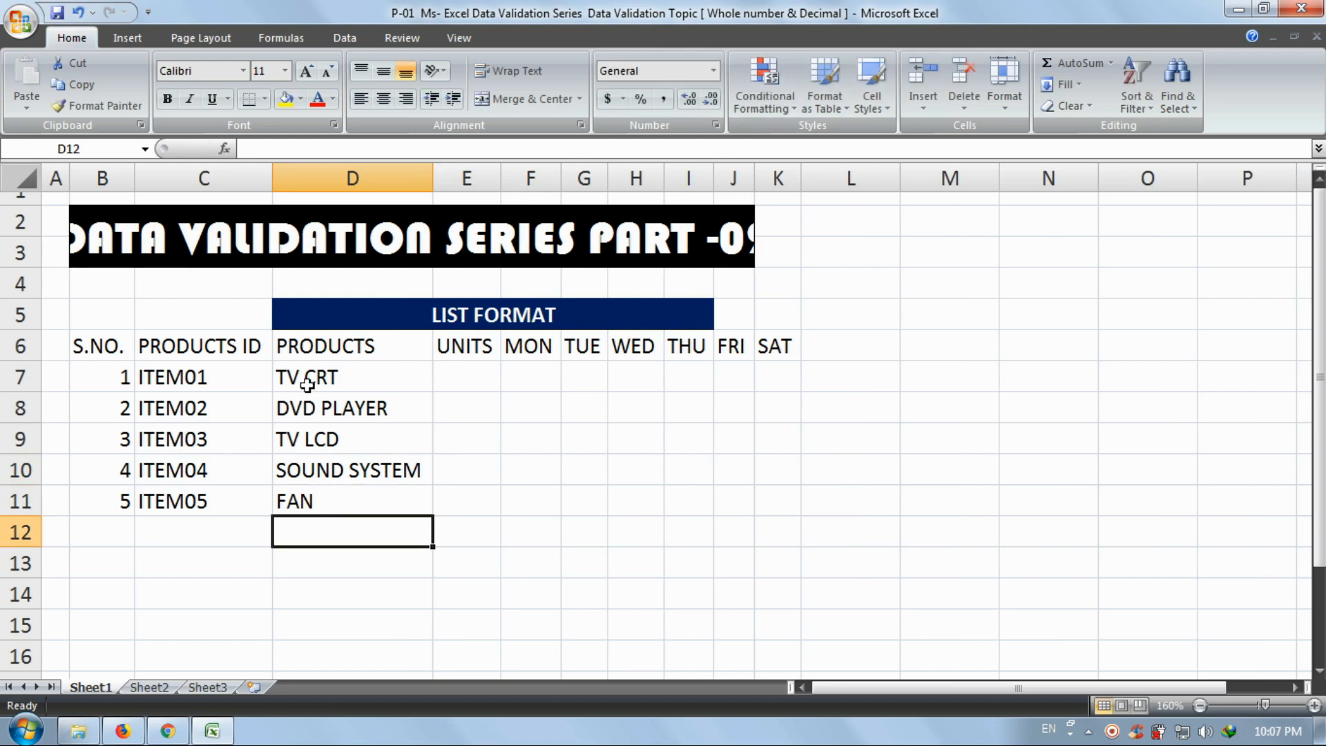
drag(313, 381, 312, 511)
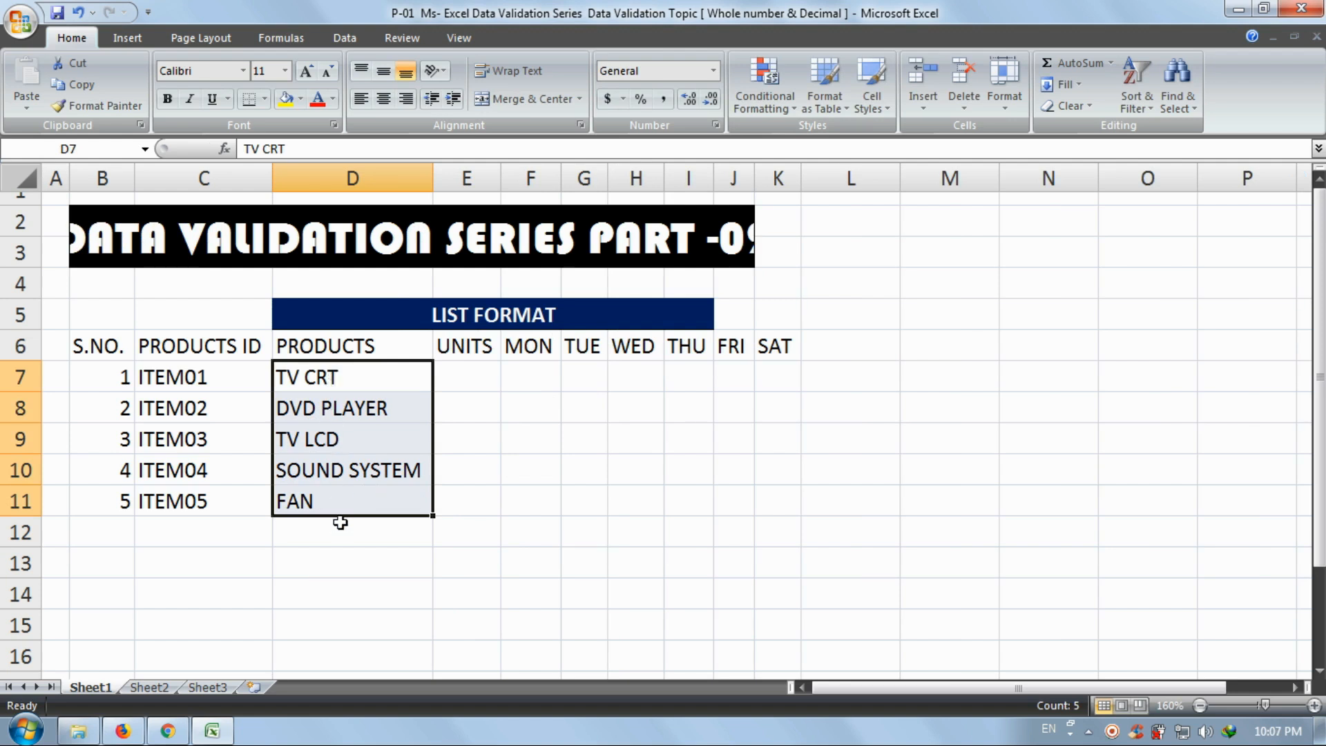
- Make the header row bold from S.NO. in B6 through SAT in K6
click(107, 344)
drag(109, 343, 784, 343)
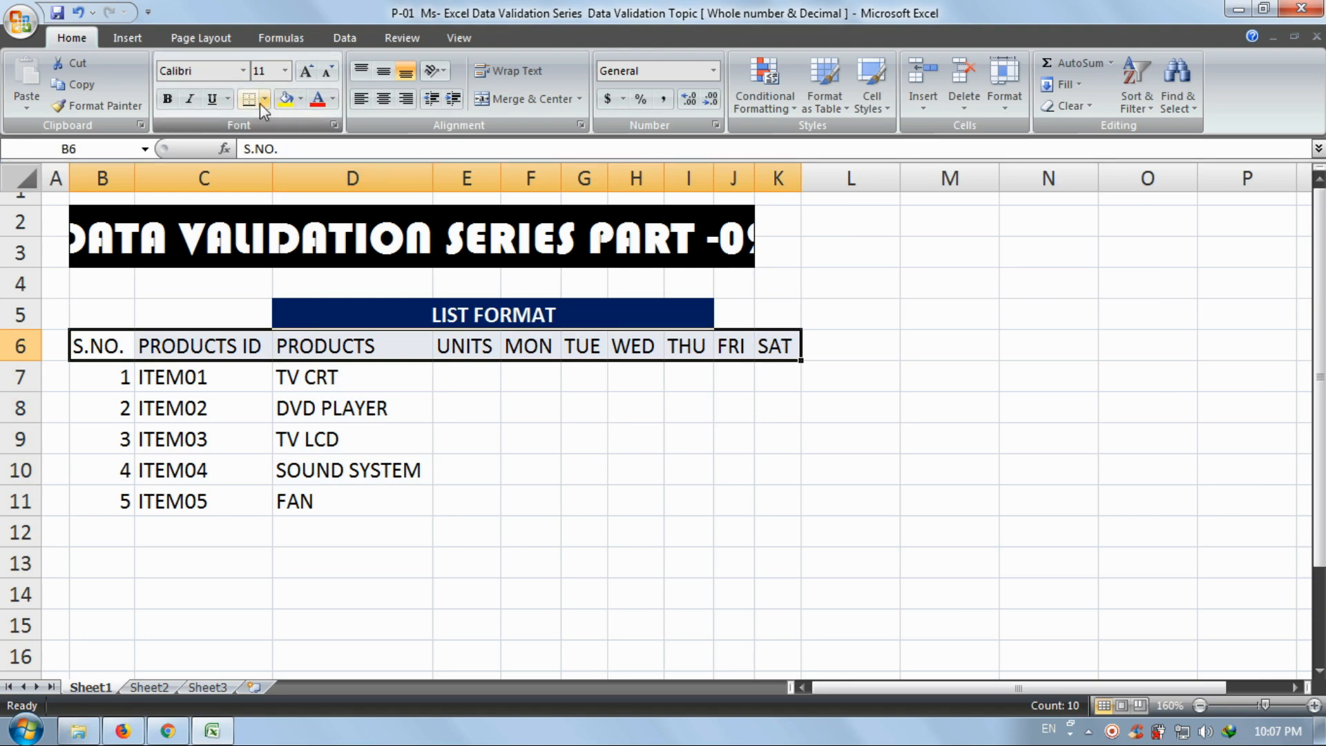
click(167, 99)
click(355, 428)
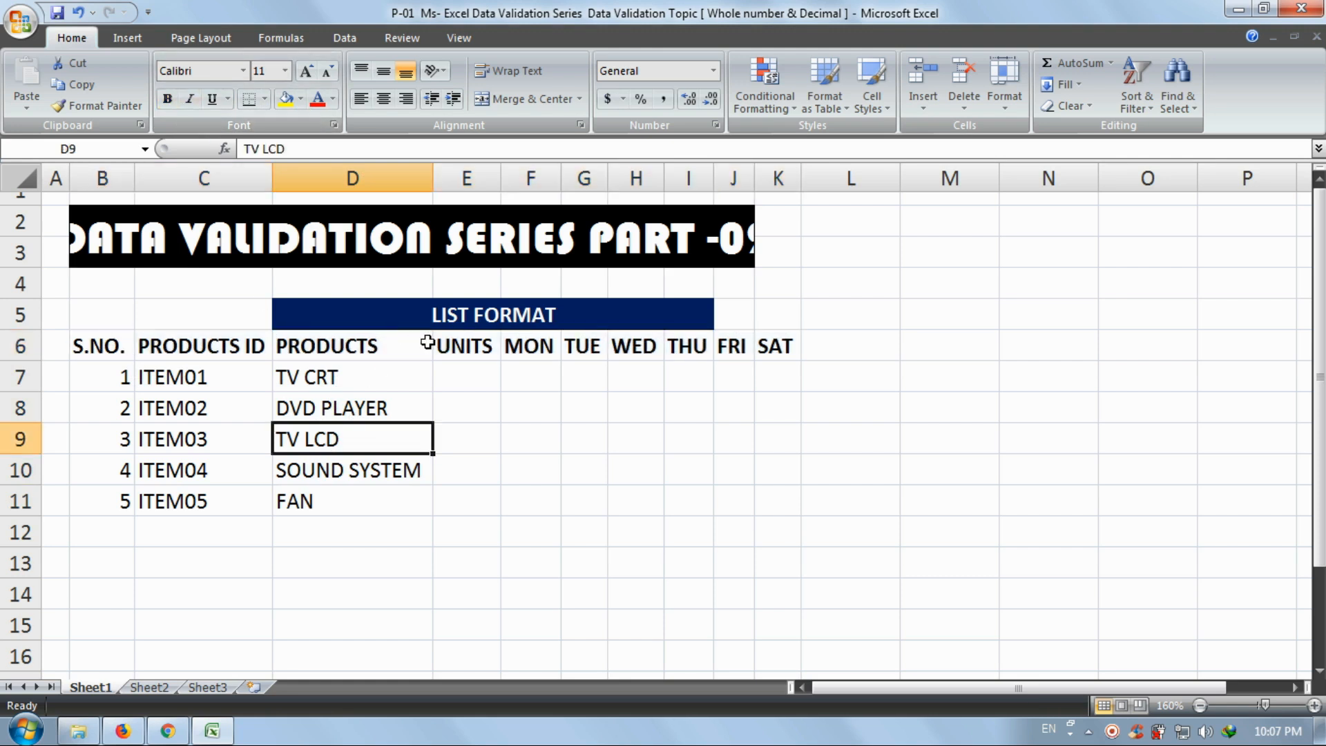
- Fill the header cells S.NO. through UNITS (B6:E6) with red and make their text white
drag(459, 345, 134, 353)
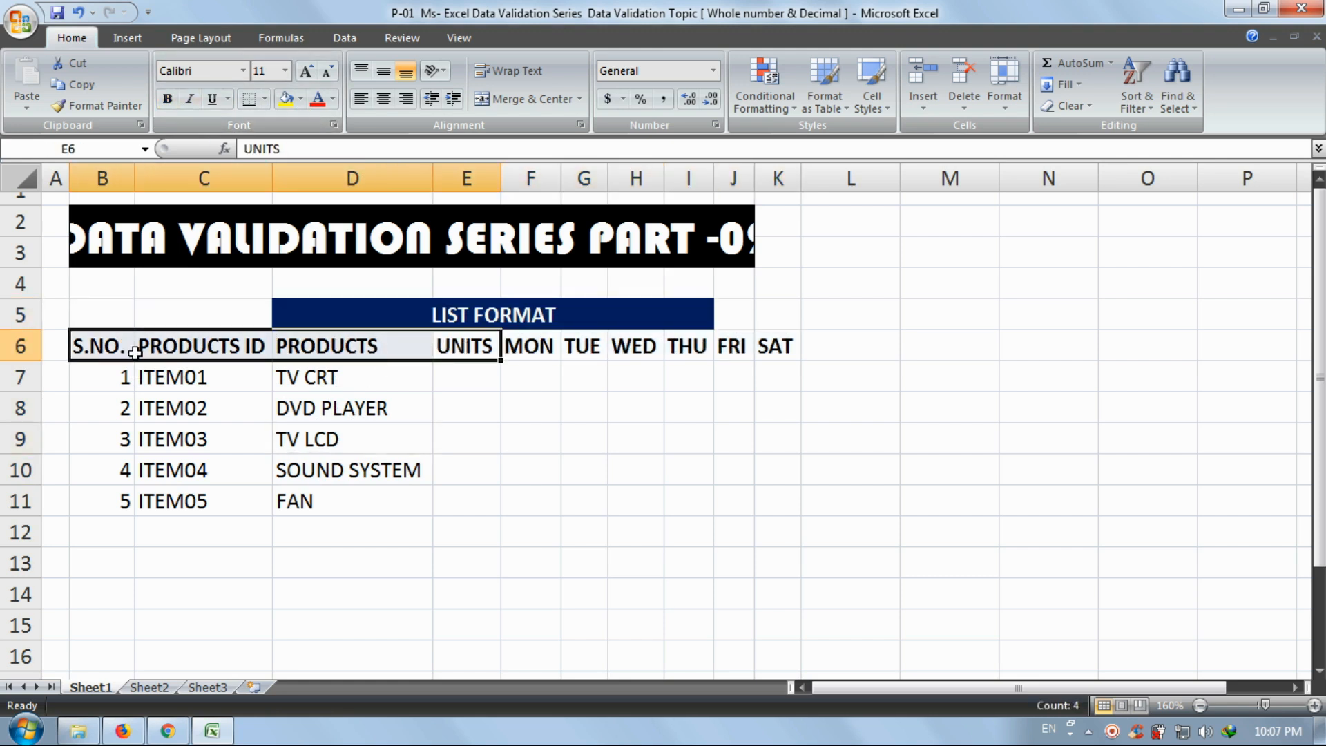
click(300, 99)
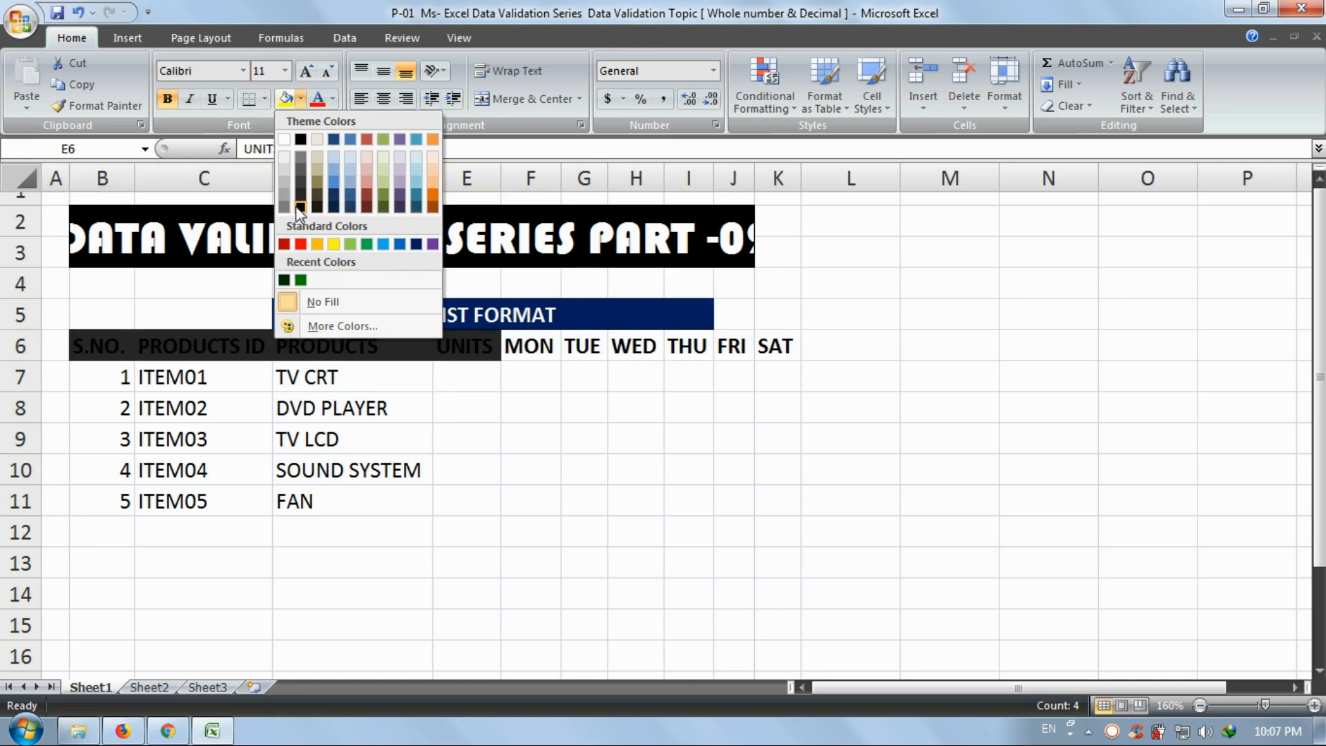
click(300, 244)
click(332, 99)
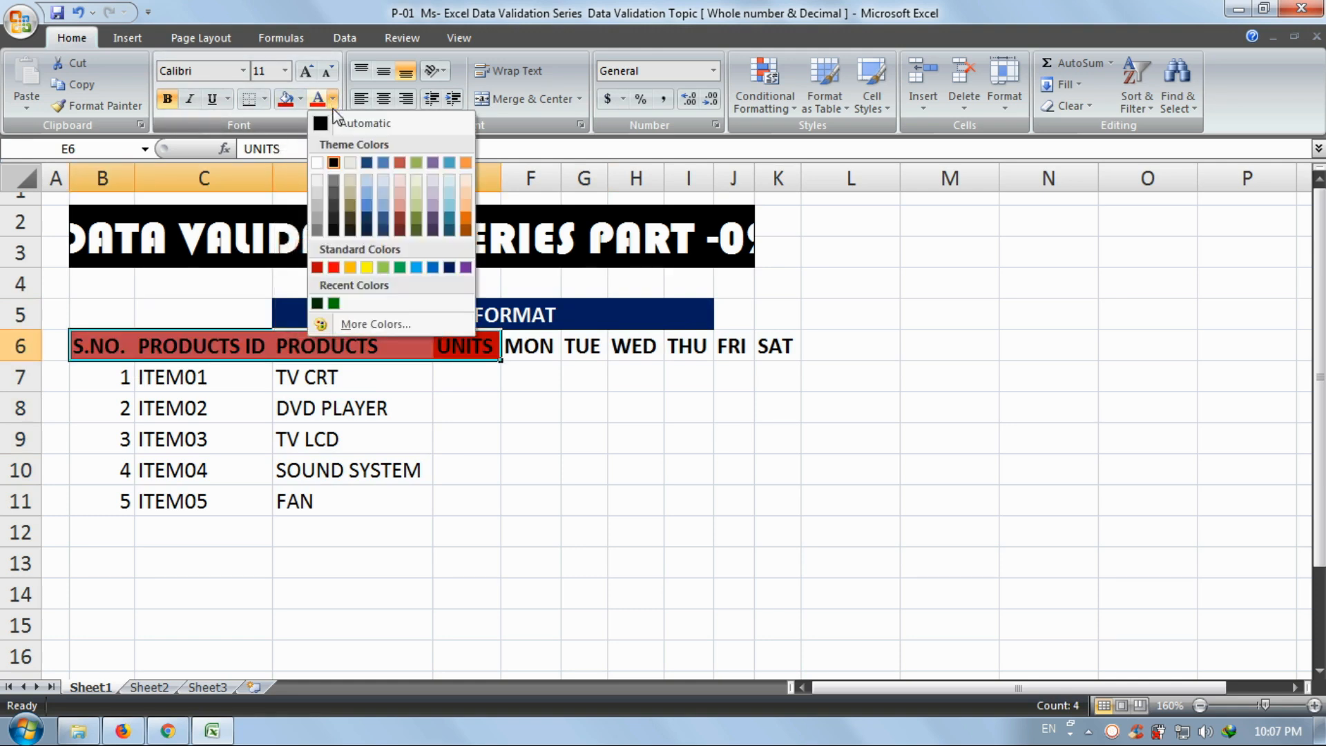
click(317, 162)
- Fill the weekday headers MON through SAT (F6:K6) with dark green and make their text white
drag(526, 348, 780, 350)
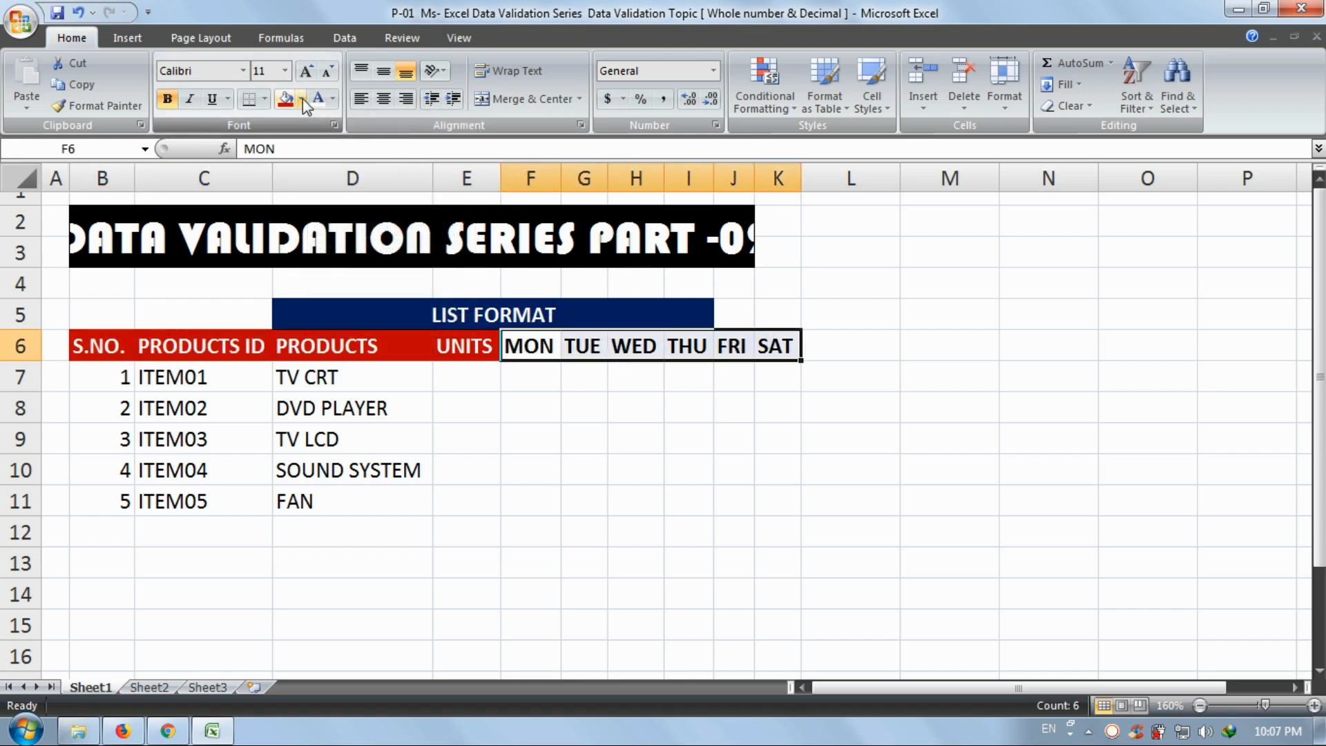
click(302, 98)
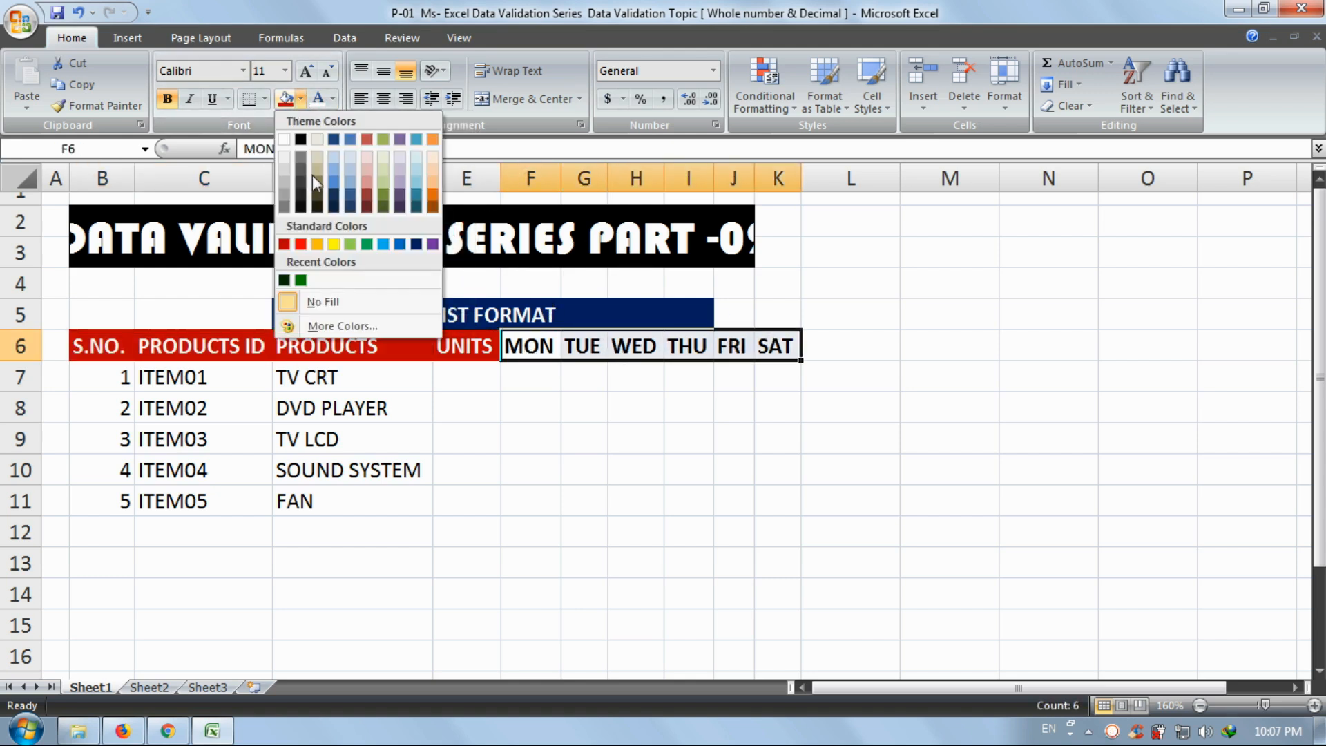
click(286, 282)
click(317, 99)
click(570, 474)
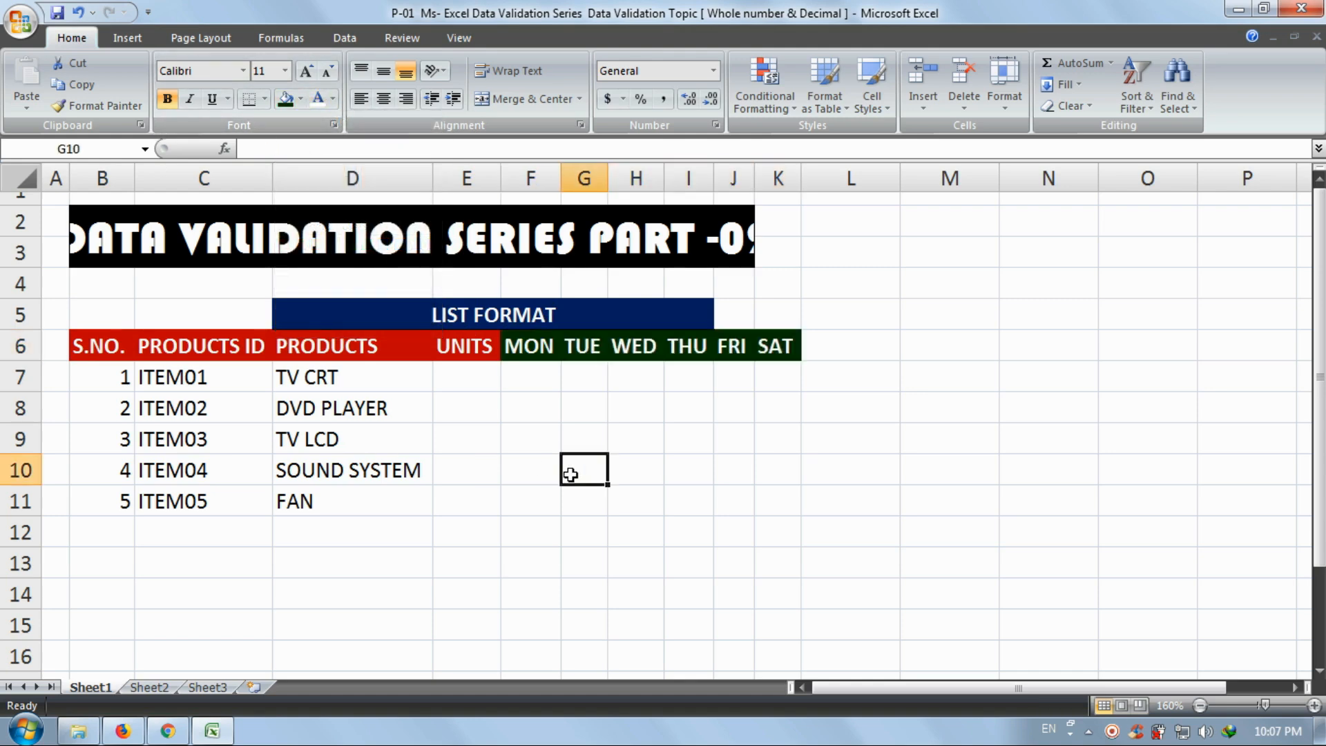
- Apply All Borders to the whole product table, B6 through K11
drag(774, 346, 129, 498)
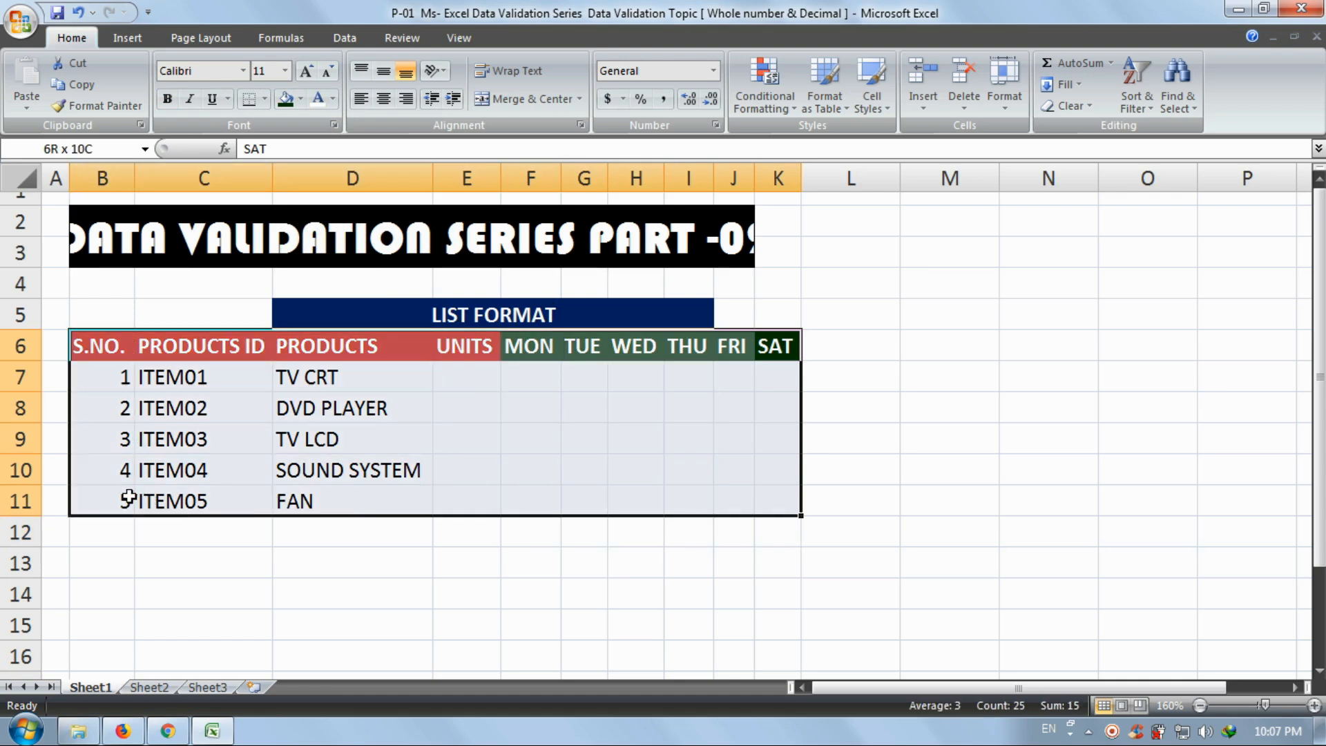
click(264, 99)
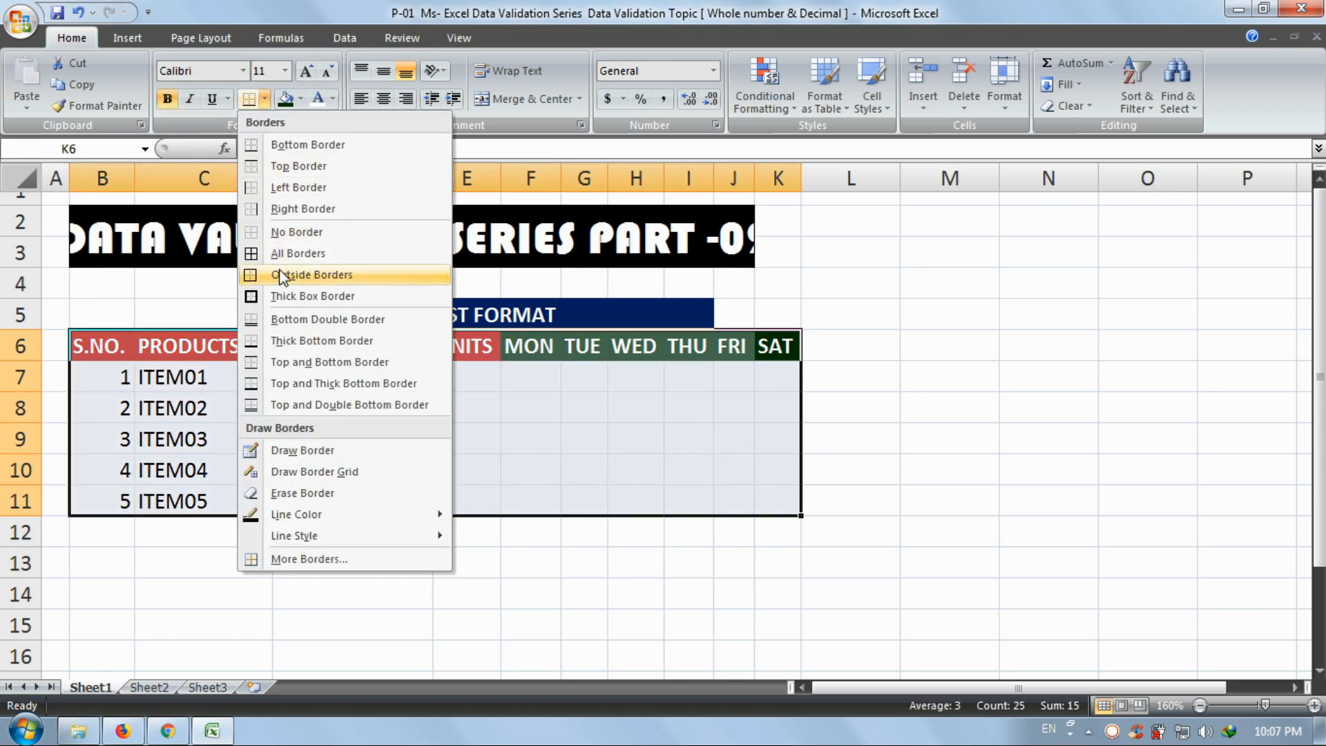
click(297, 253)
click(568, 477)
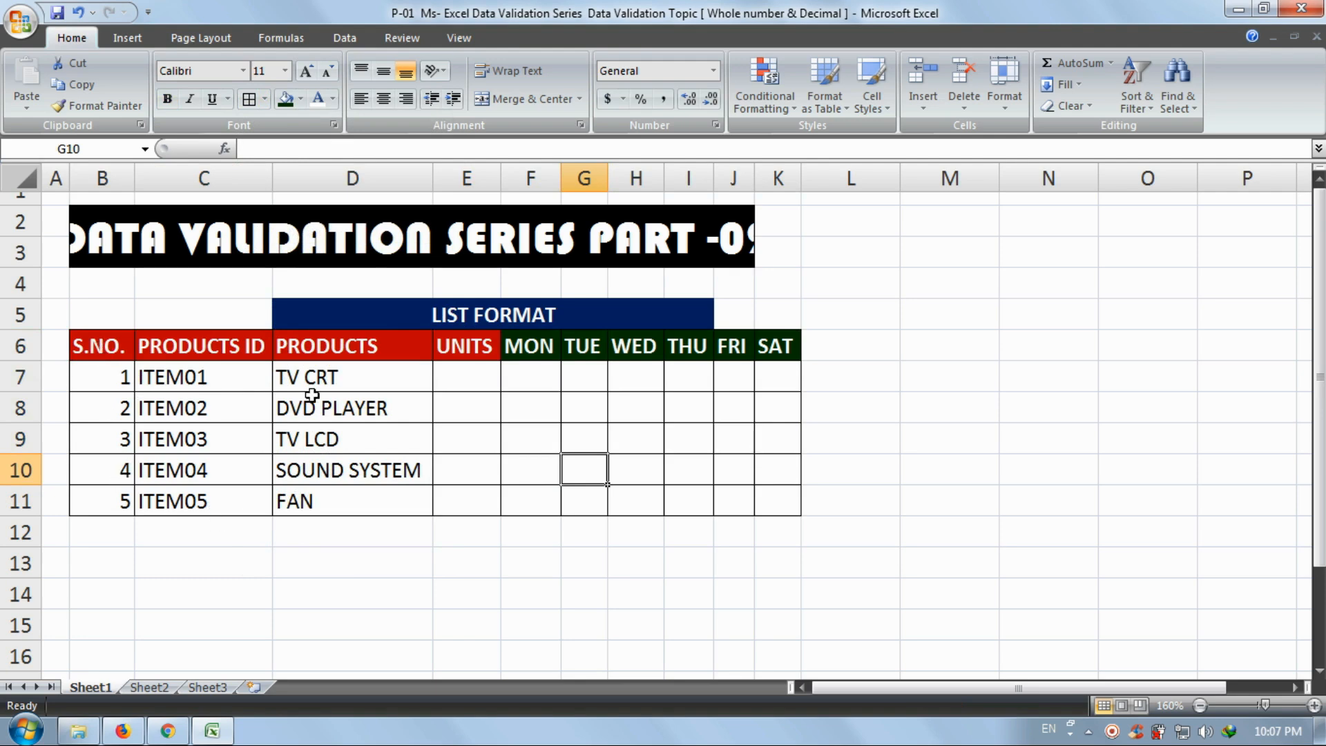
- Enter the unit PCS. in E7 and copy it down the UNITS column to E11
click(472, 377)
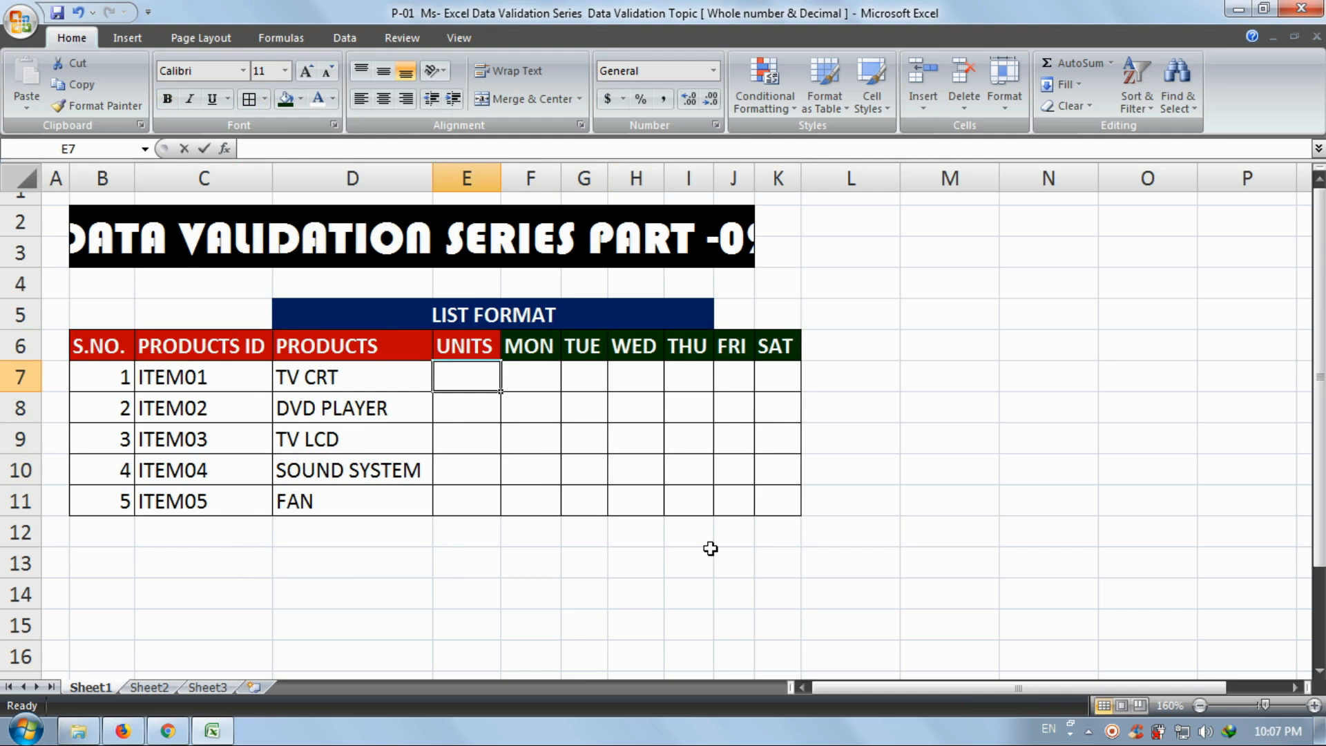
text(PCS.)
key(Return)
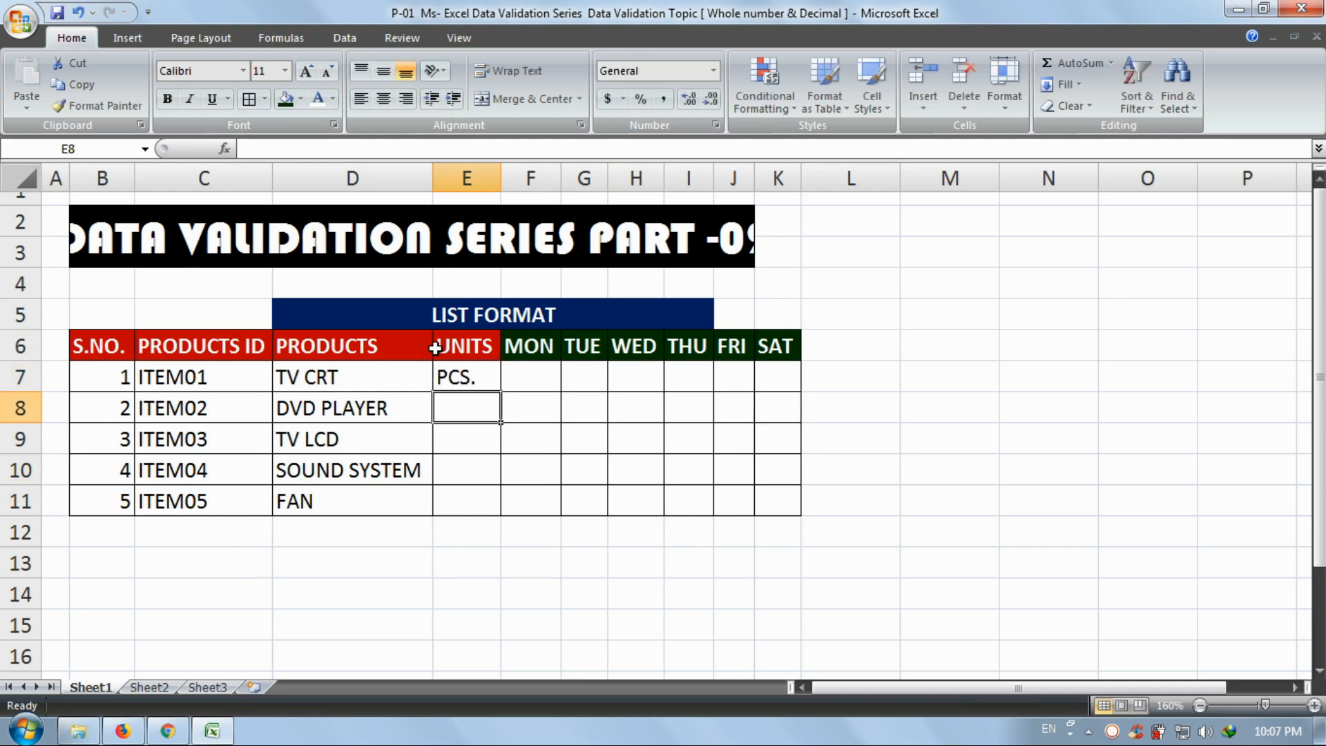
click(444, 376)
drag(500, 391, 453, 497)
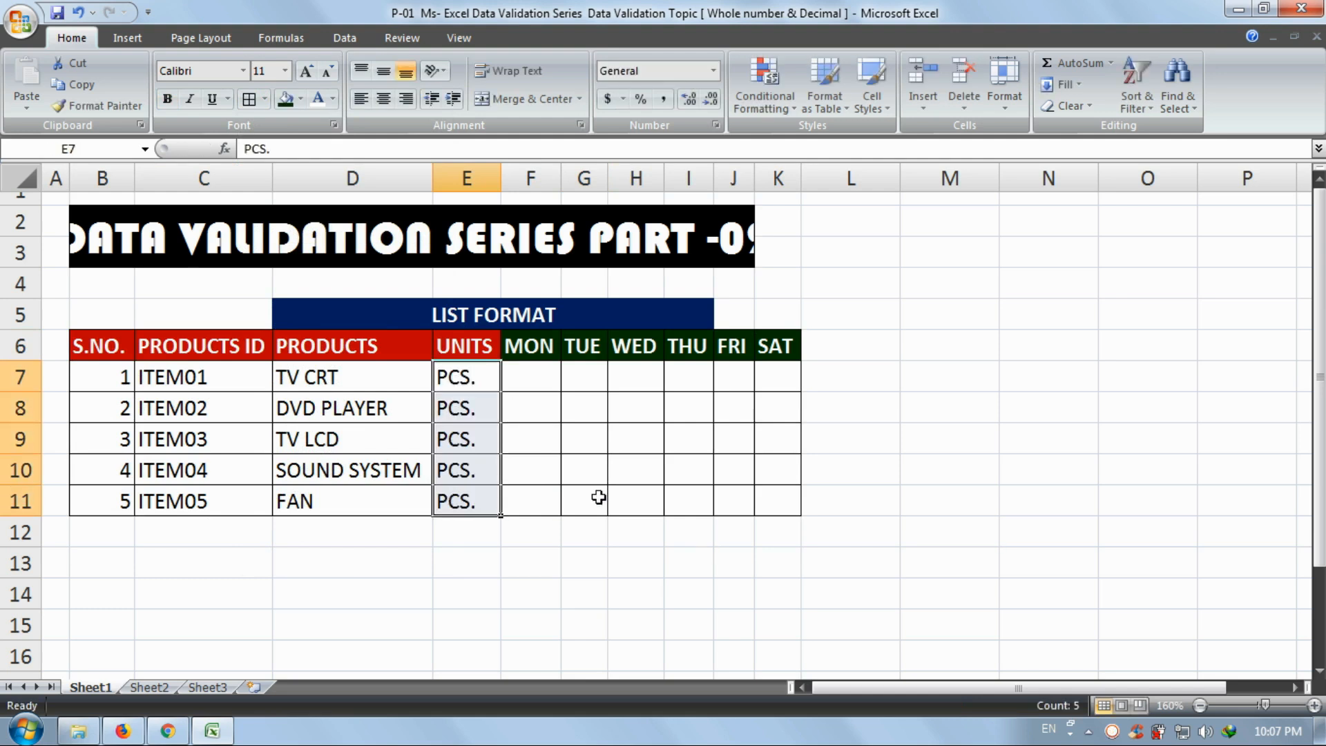
click(646, 469)
click(529, 373)
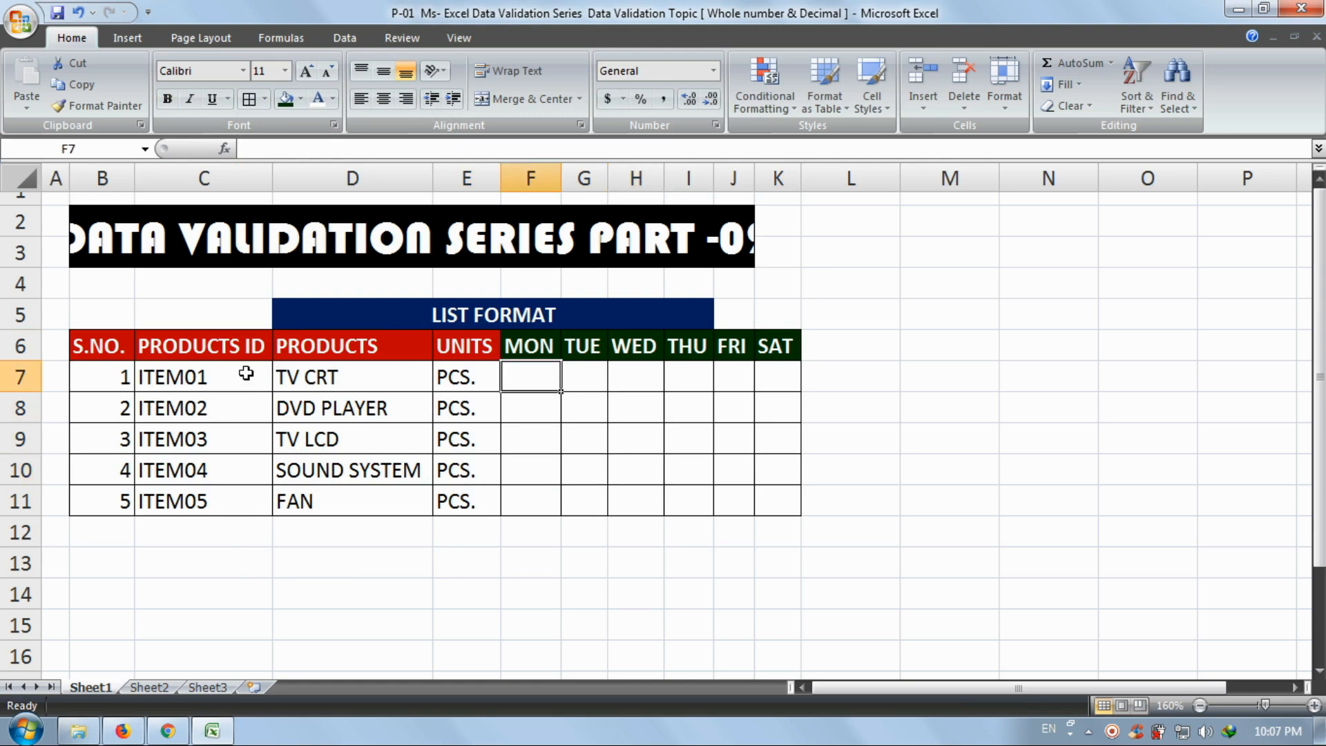
click(592, 376)
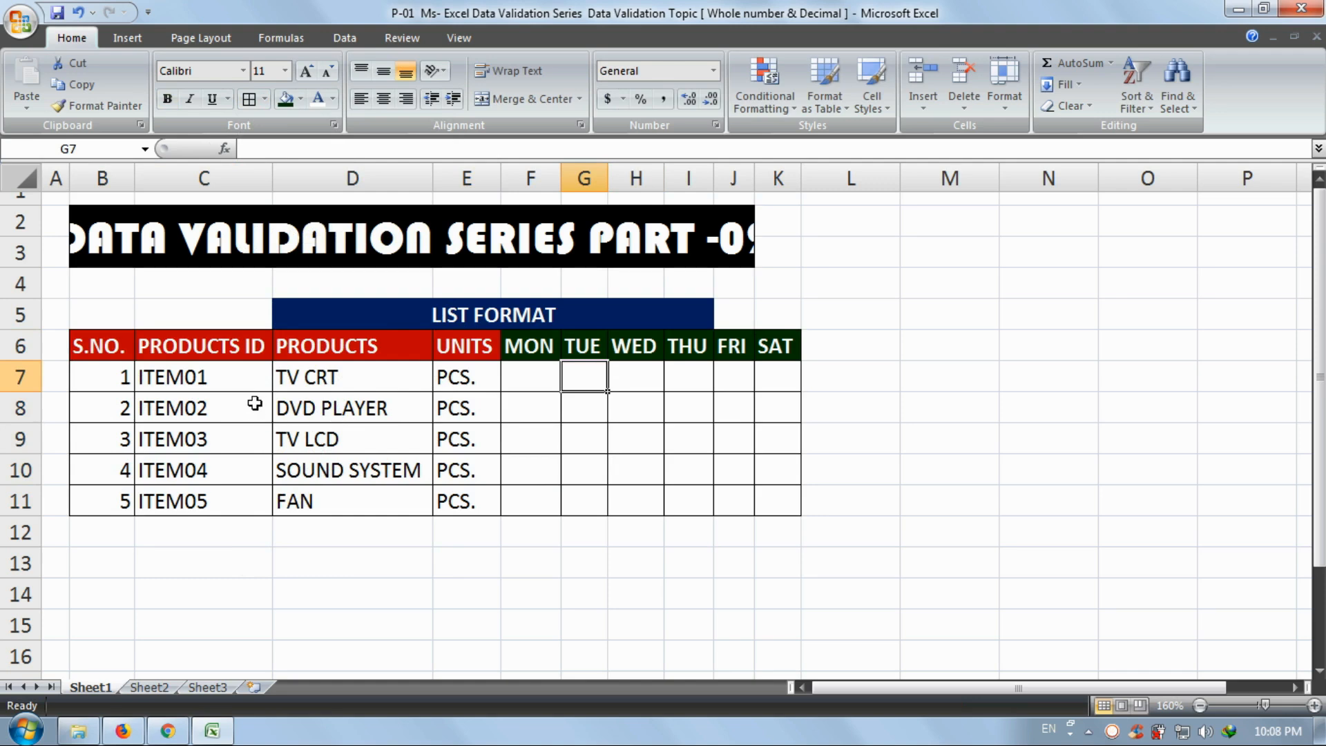
click(639, 387)
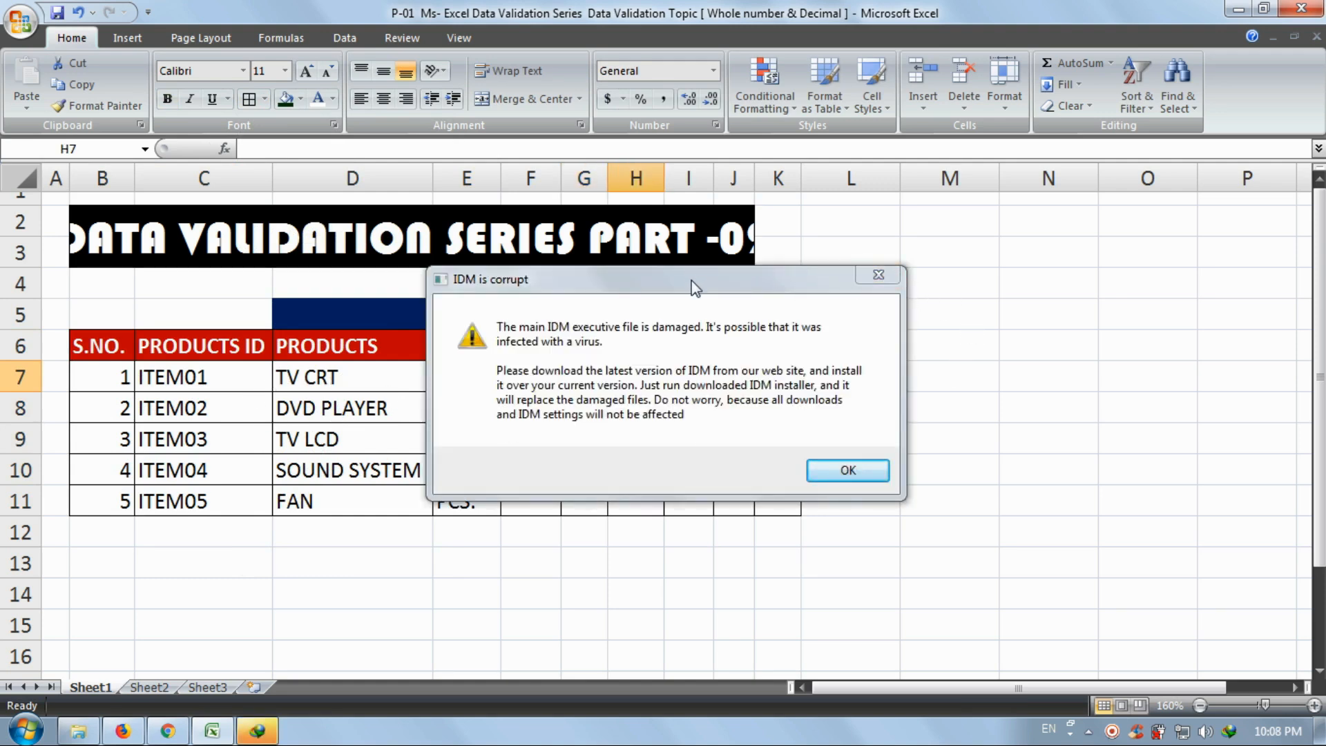
- Dismiss the "IDM is corrupt" message, close the Internet Download Manager page it opens in Firefox, and return to the Excel workbook
drag(690, 279, 1325, 539)
drag(1095, 546, 1319, 580)
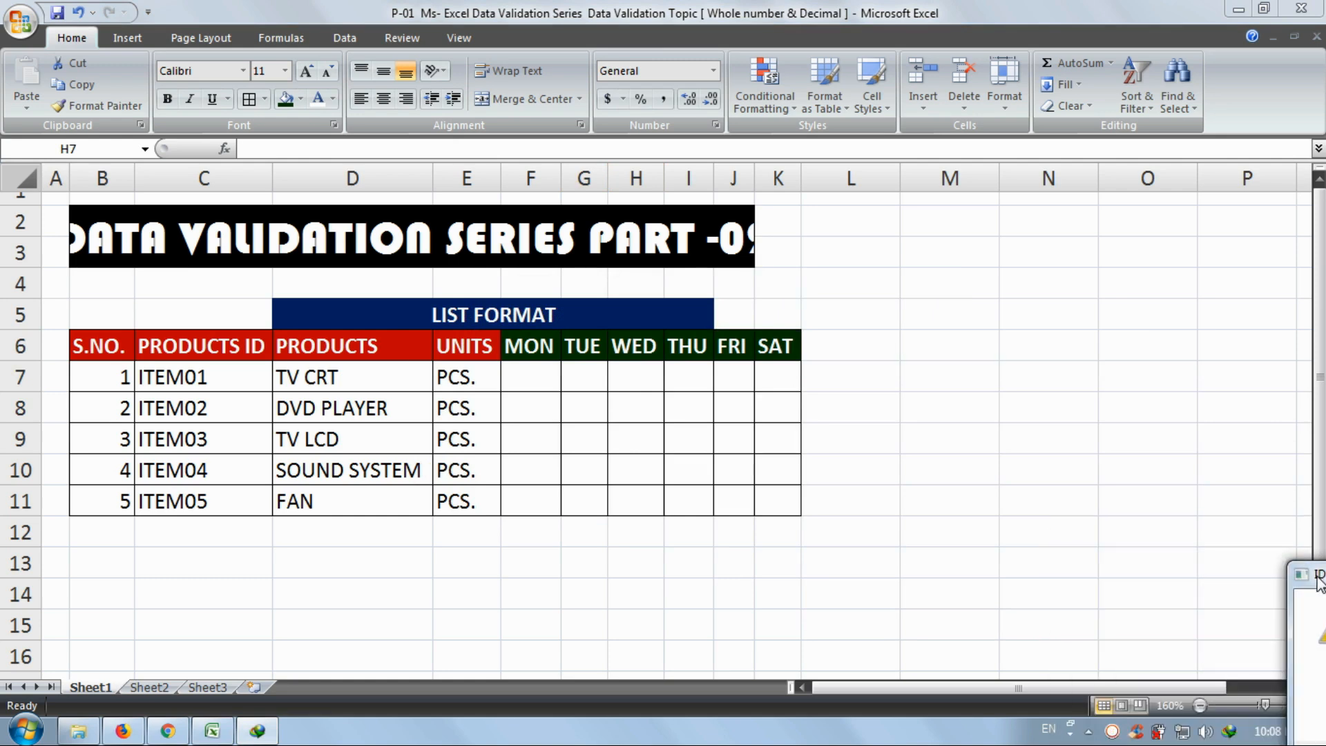
click(1301, 577)
click(1140, 498)
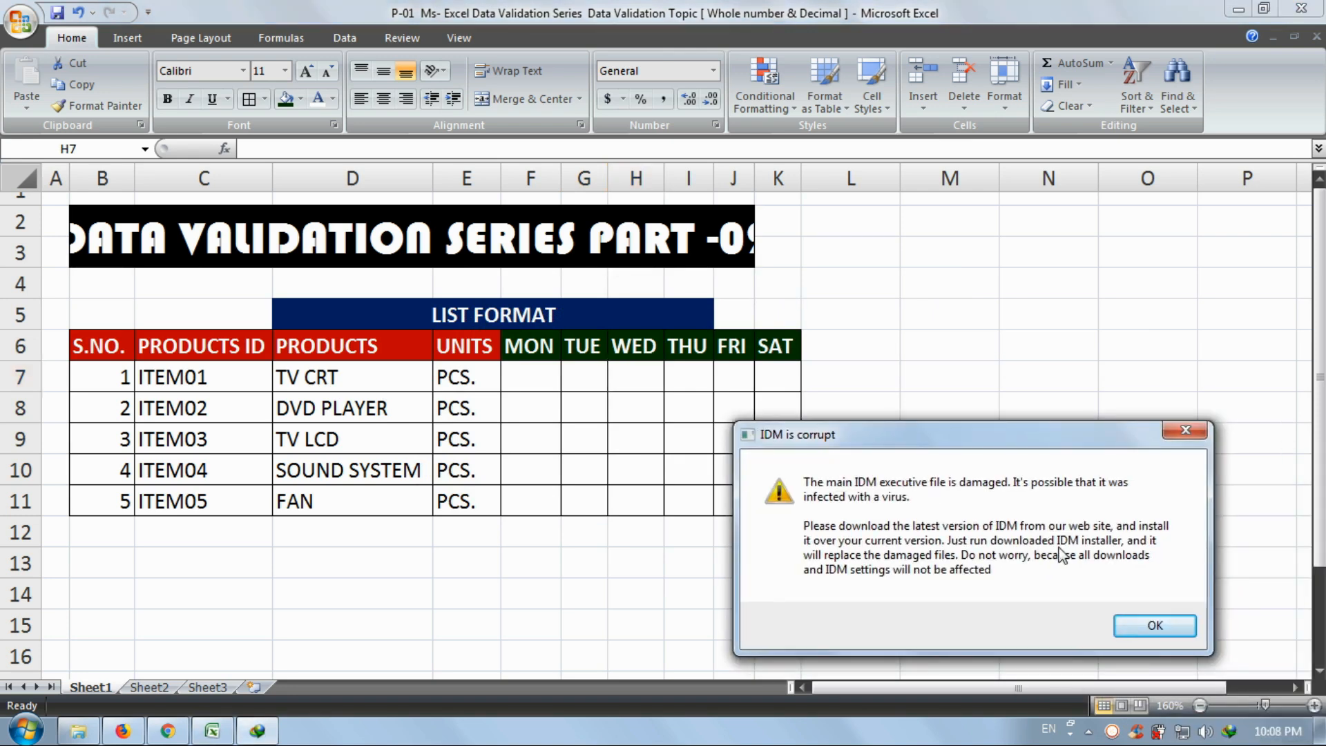
click(1145, 626)
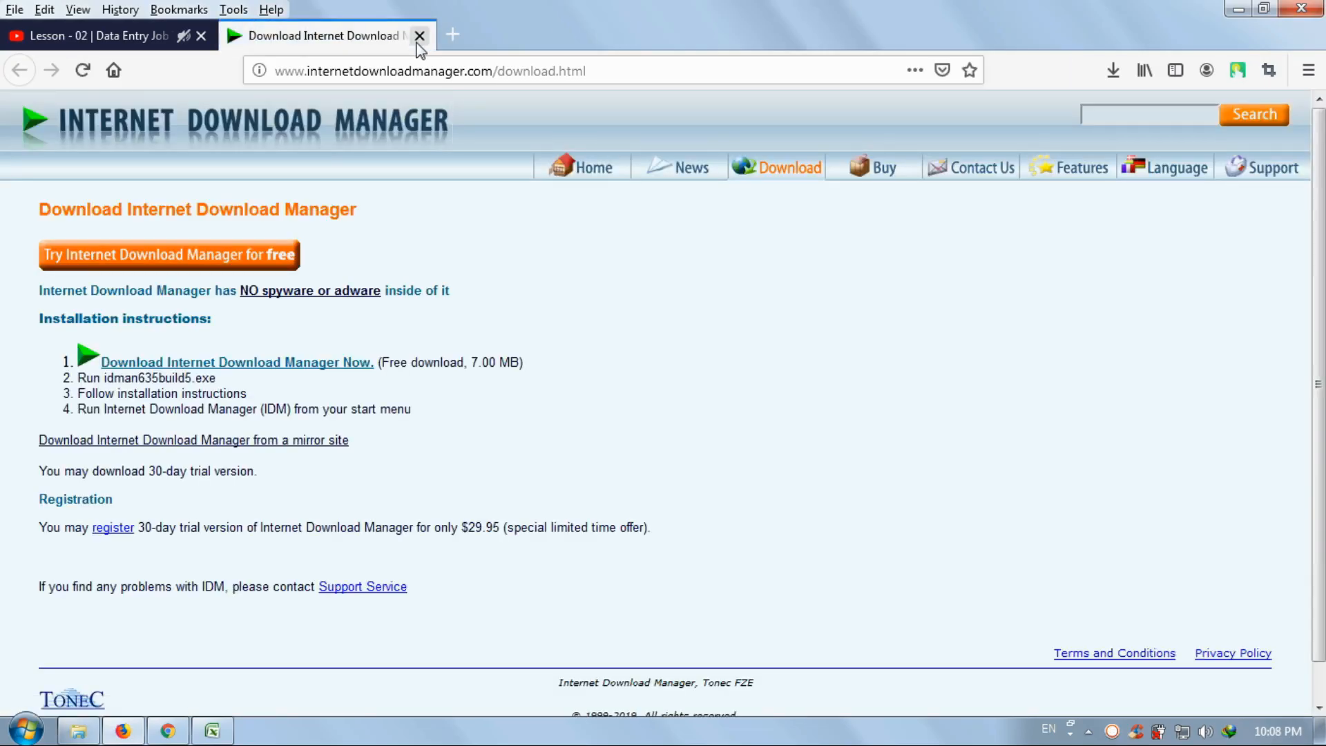
click(419, 37)
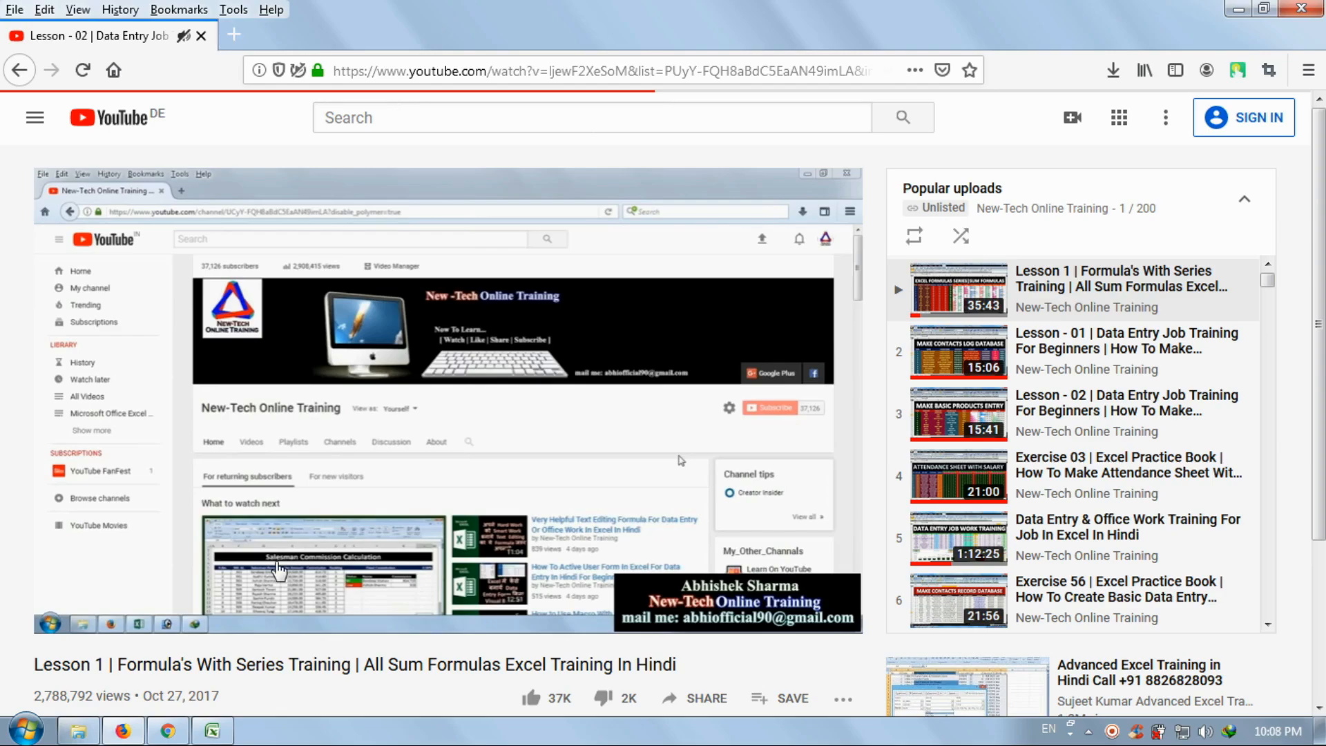
click(212, 731)
click(903, 493)
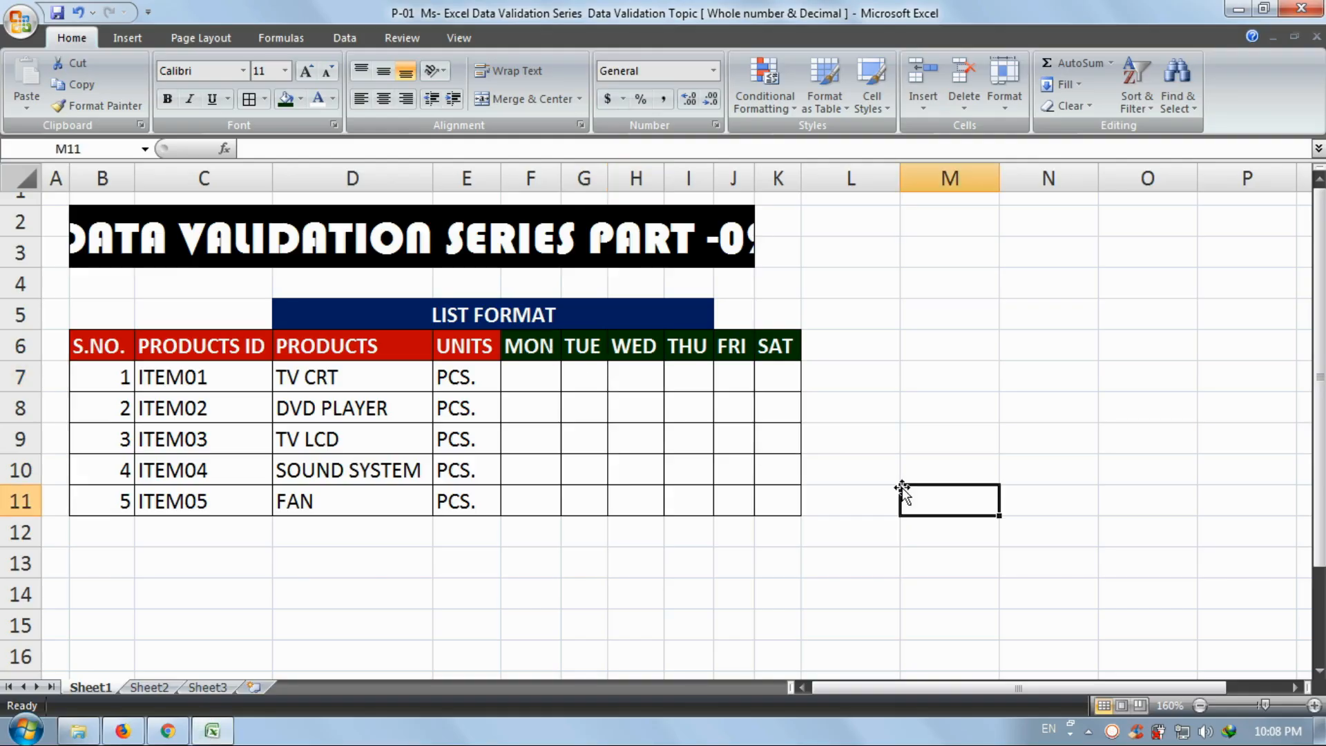
- Enter trial quantities 45, 35 and 25 in F7, F8 and F9 under MON, and clear them again
click(515, 384)
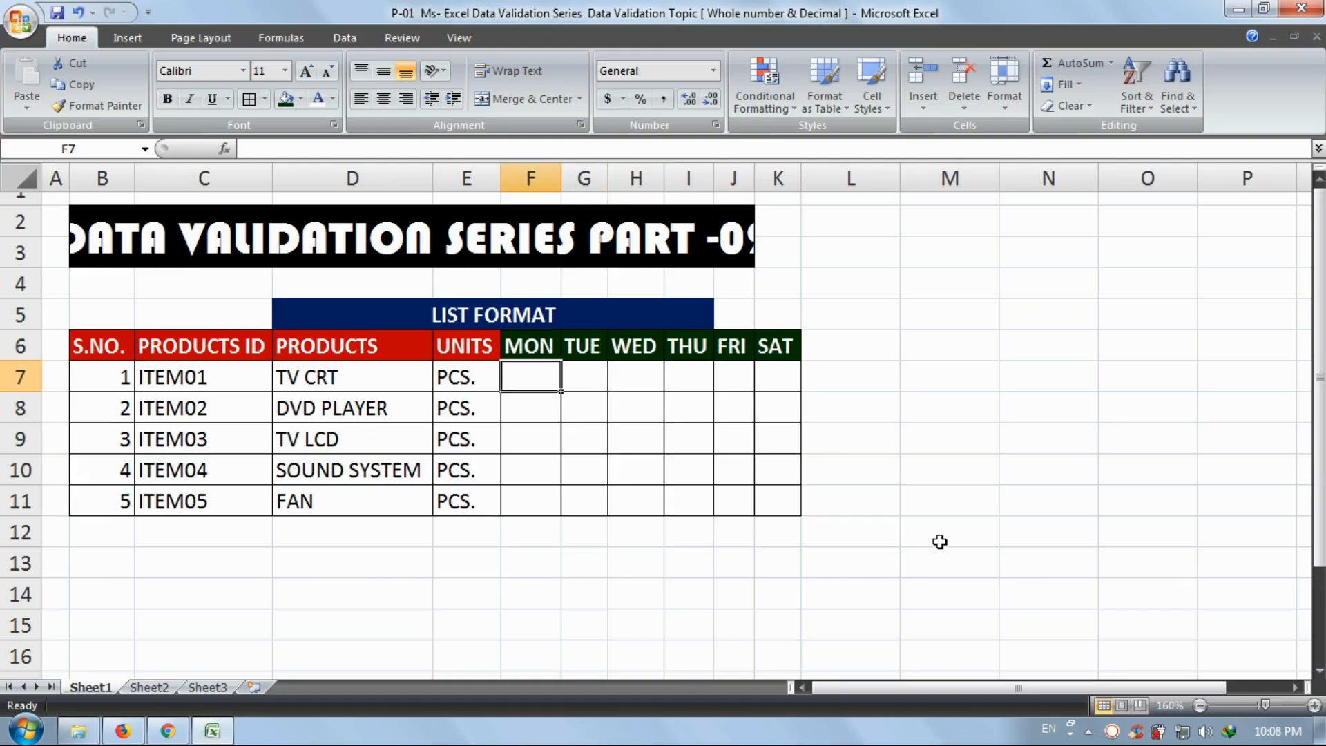
text(45)
key(Return)
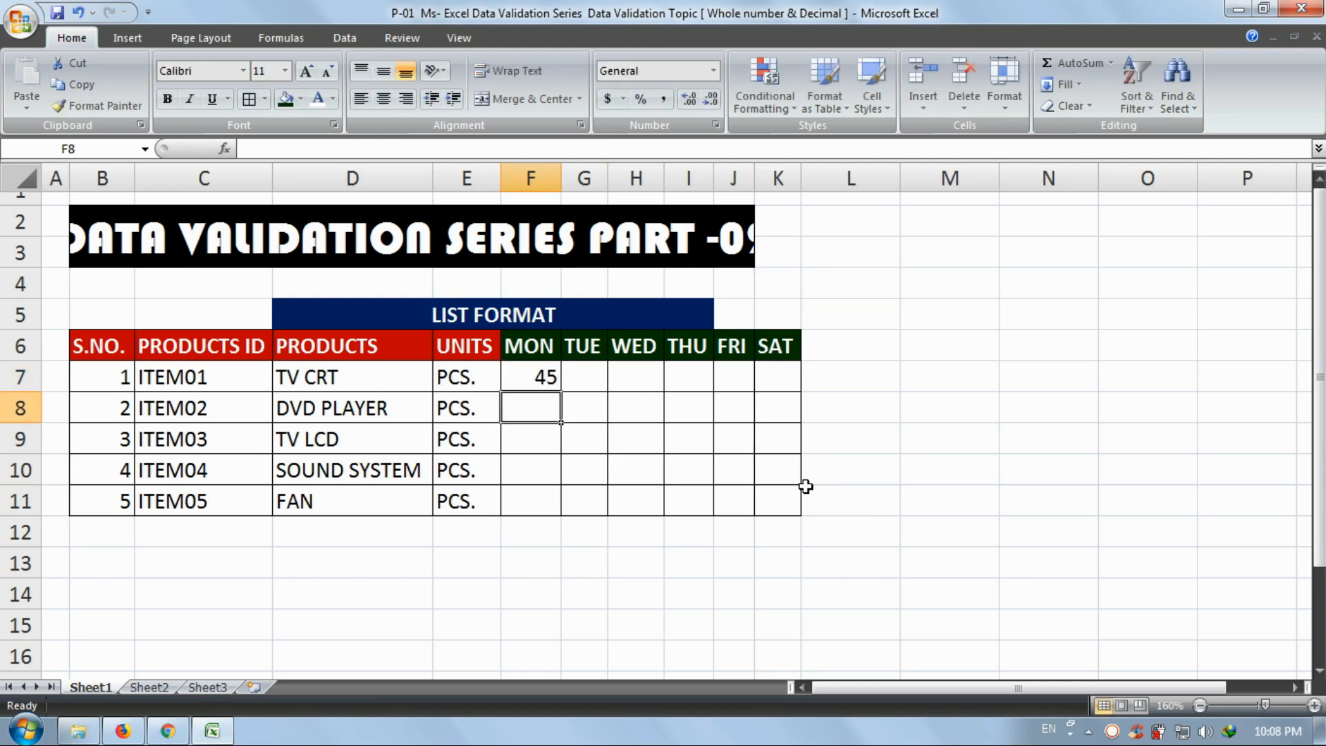
text(35)
key(Return)
text(25)
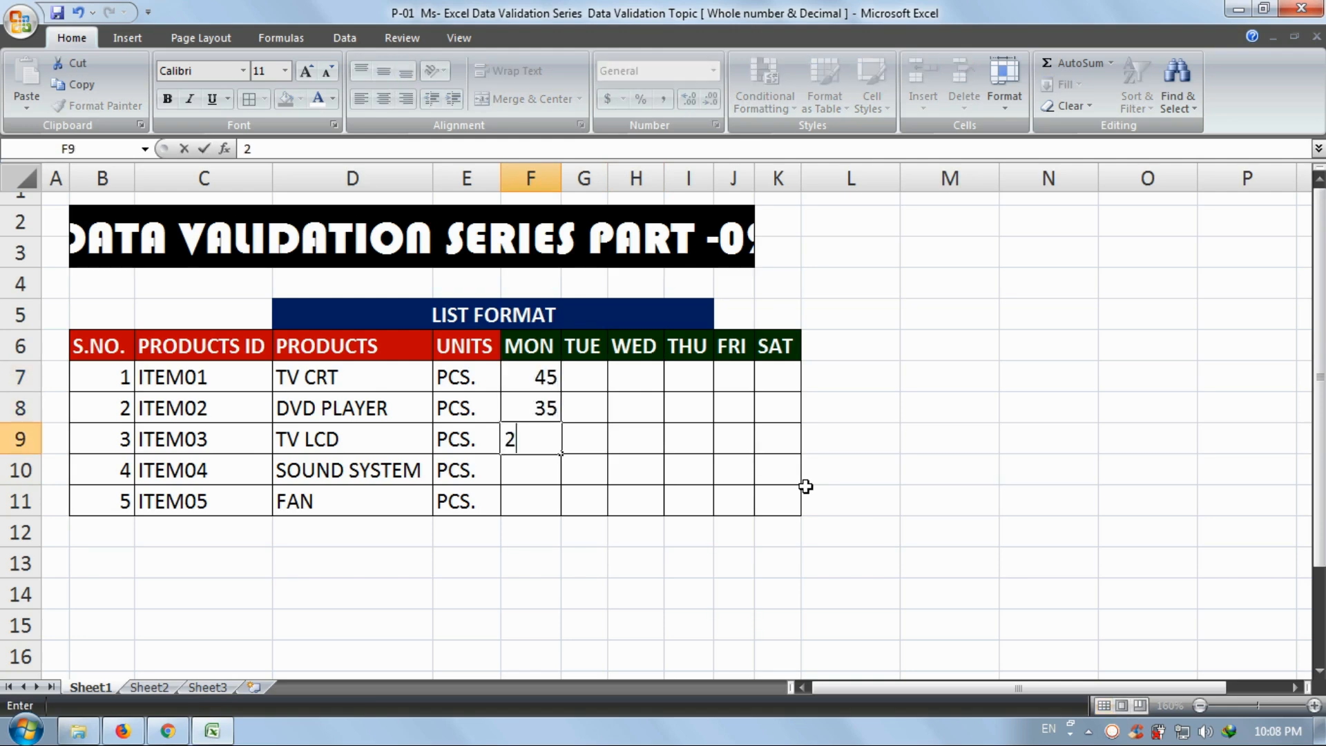
key(Return)
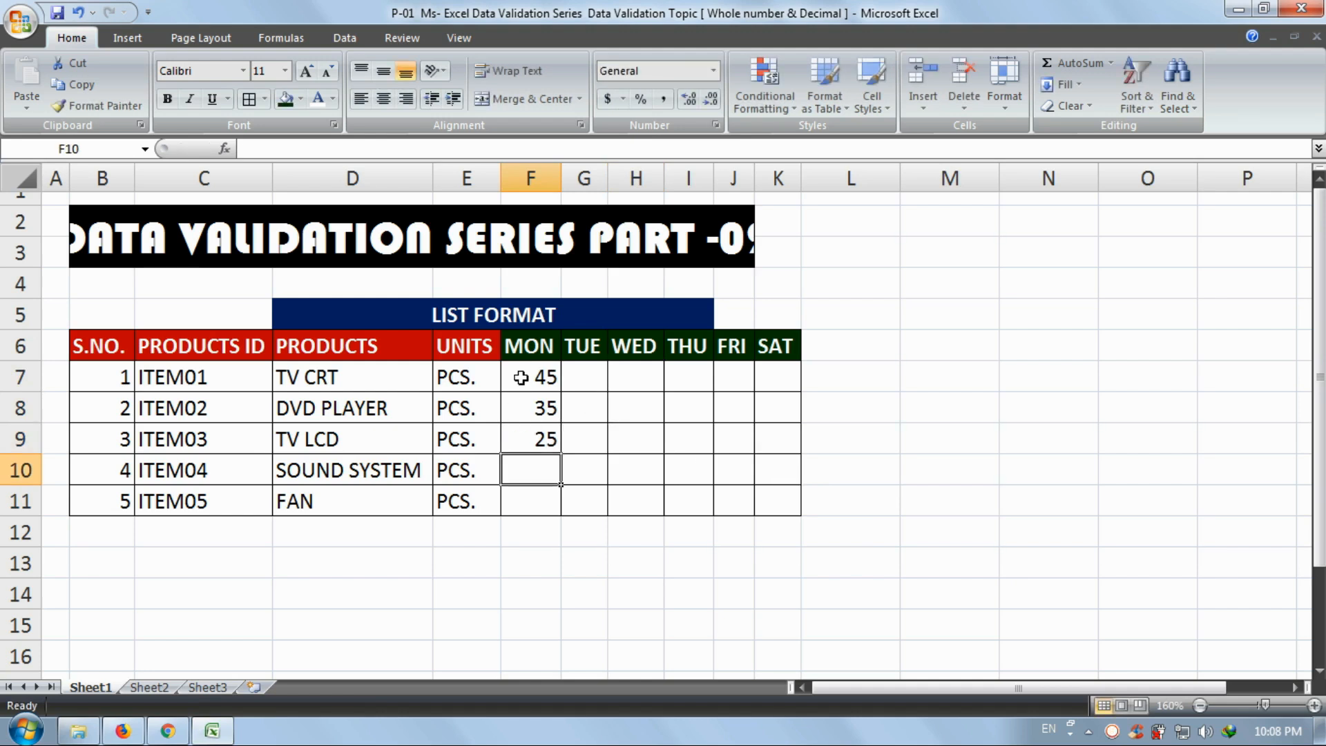
drag(521, 376, 522, 439)
key(Delete)
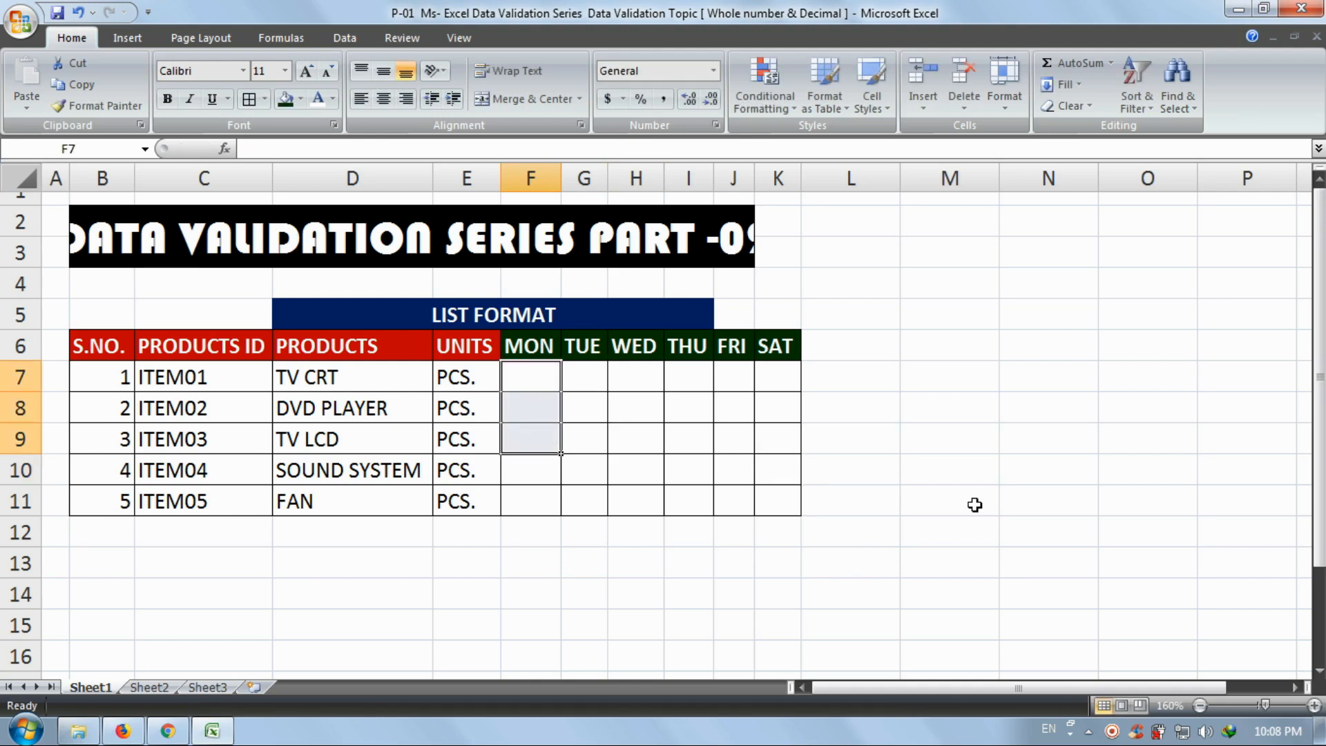
- Enter =RANDBETWEEN(25,80) in F7 and copy the formula across all weekday cells through K11
click(553, 376)
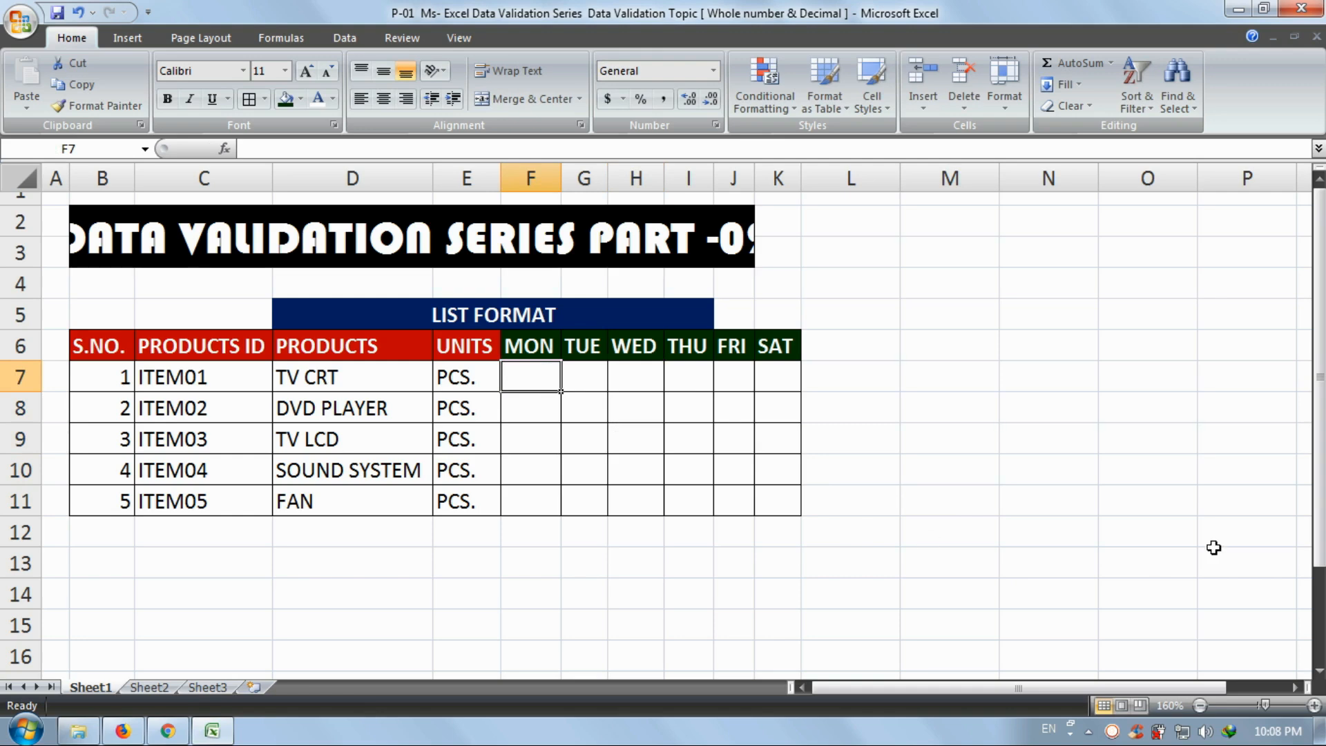
text(=RAND)
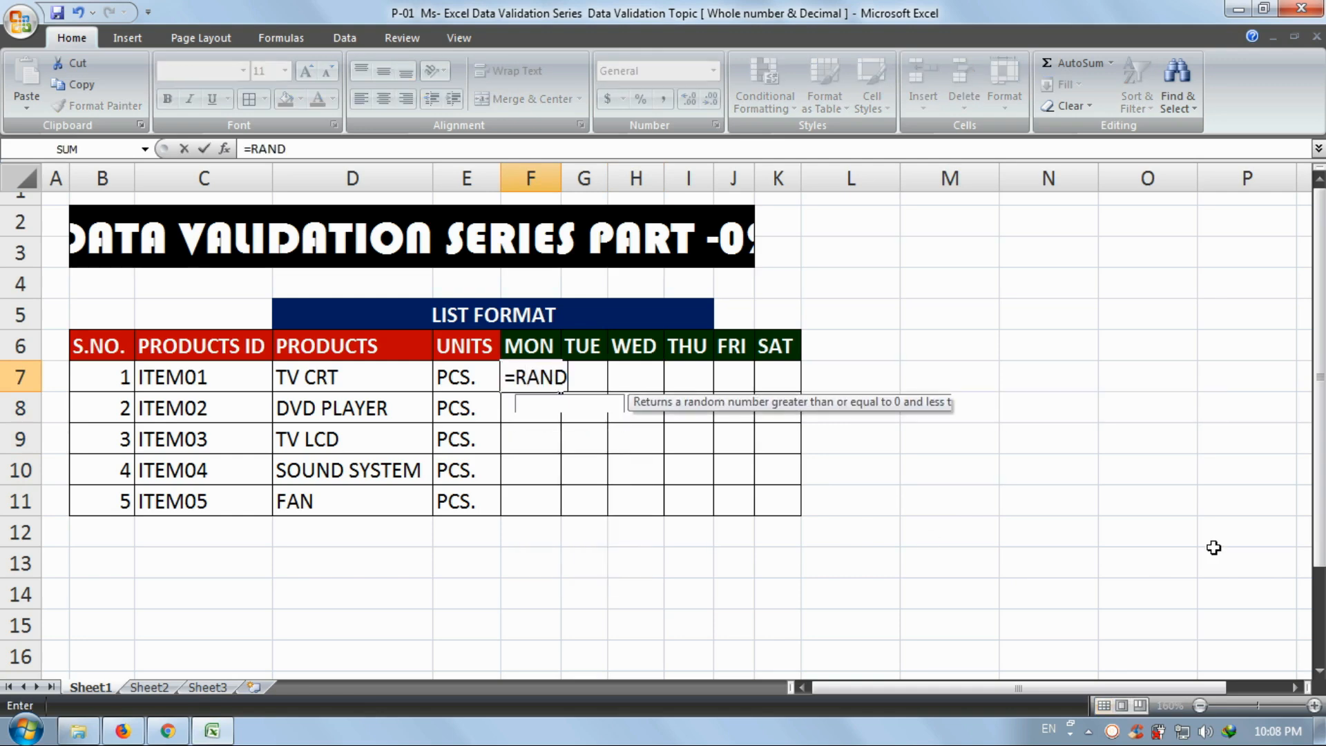
text(BETWW)
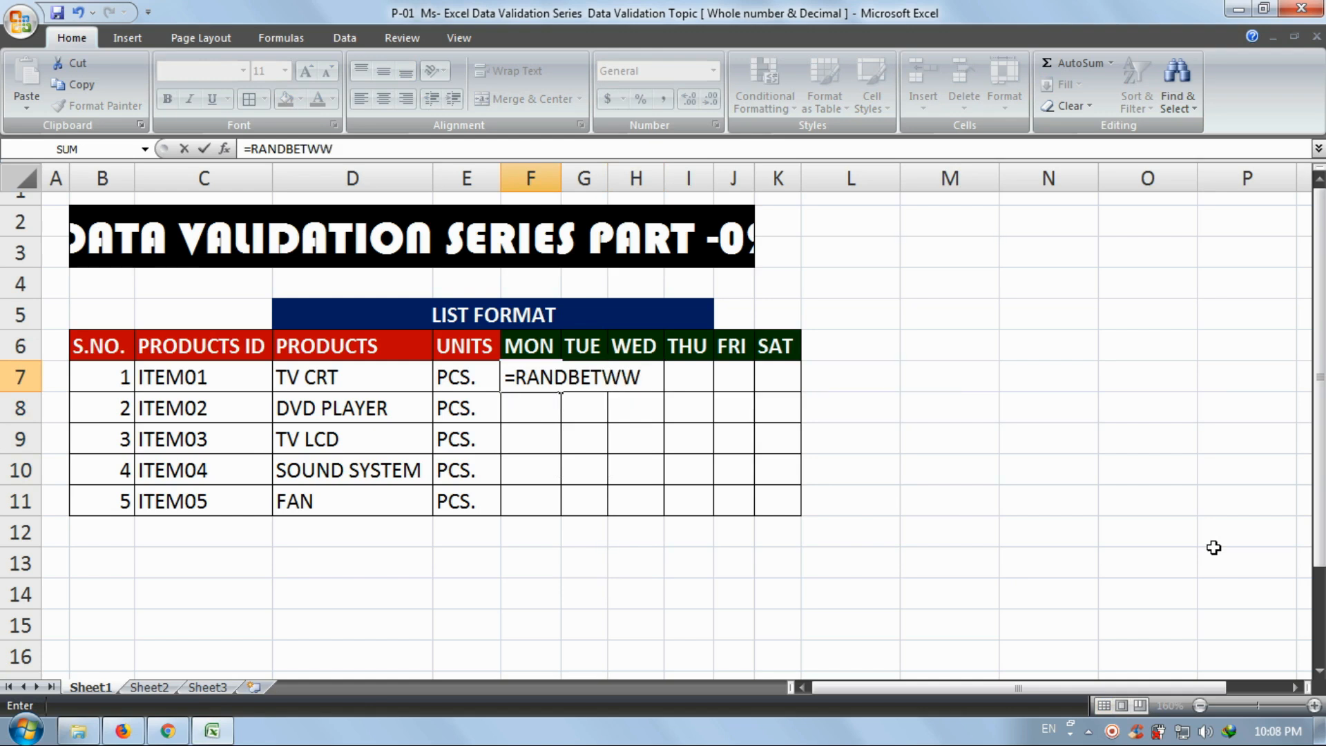
key(BackSpace)
text(EEN)
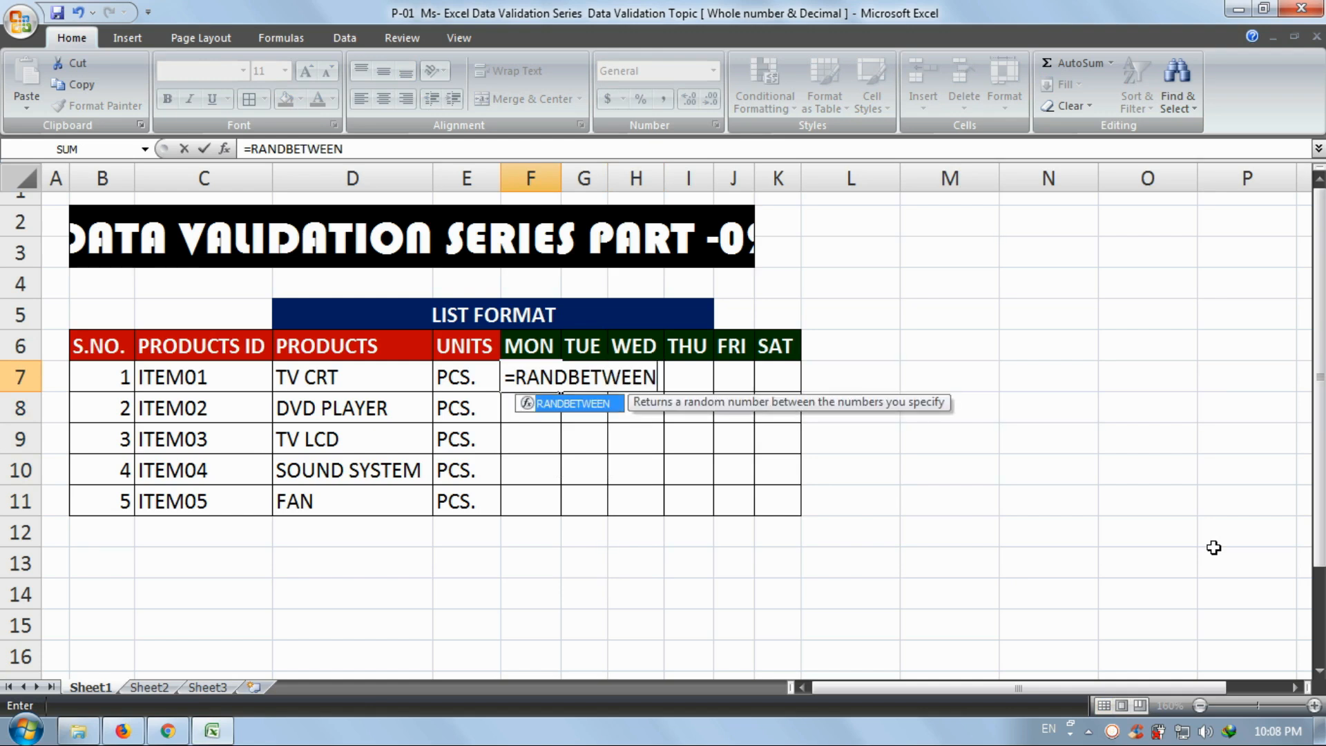
text(()
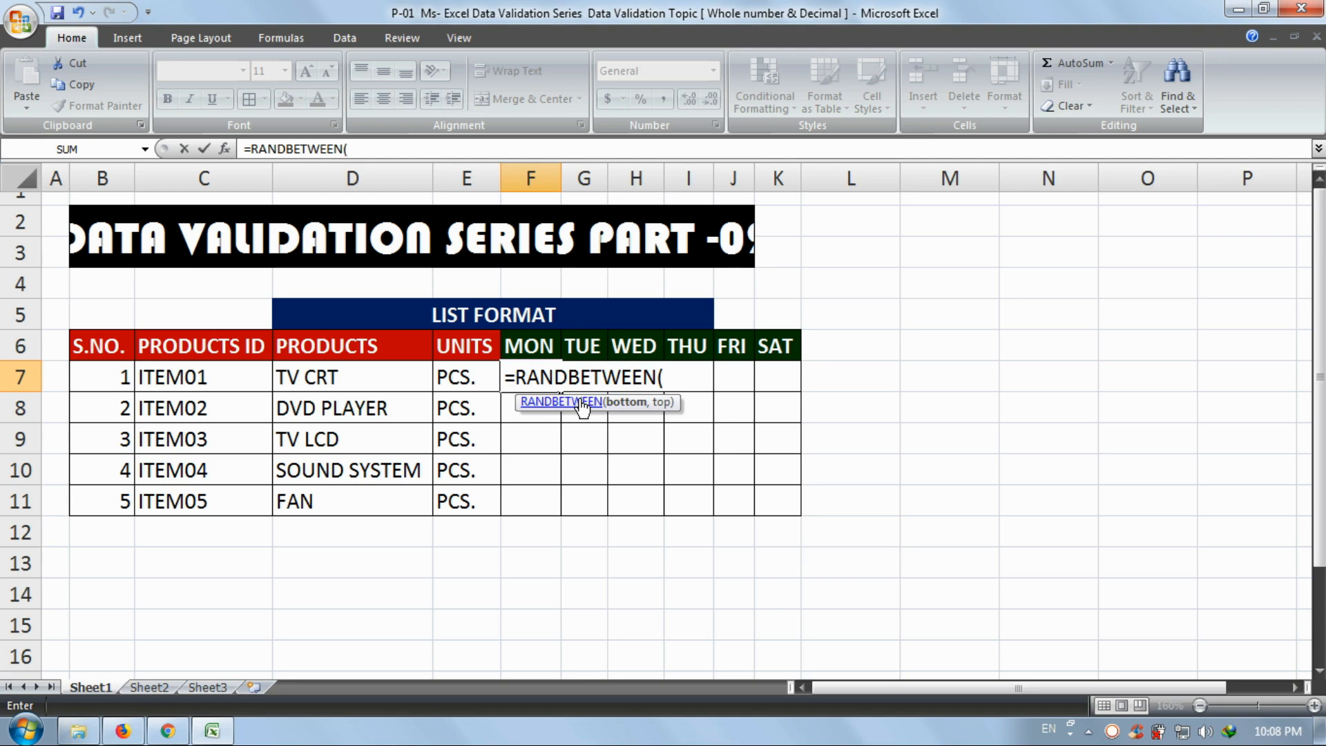
text(25)
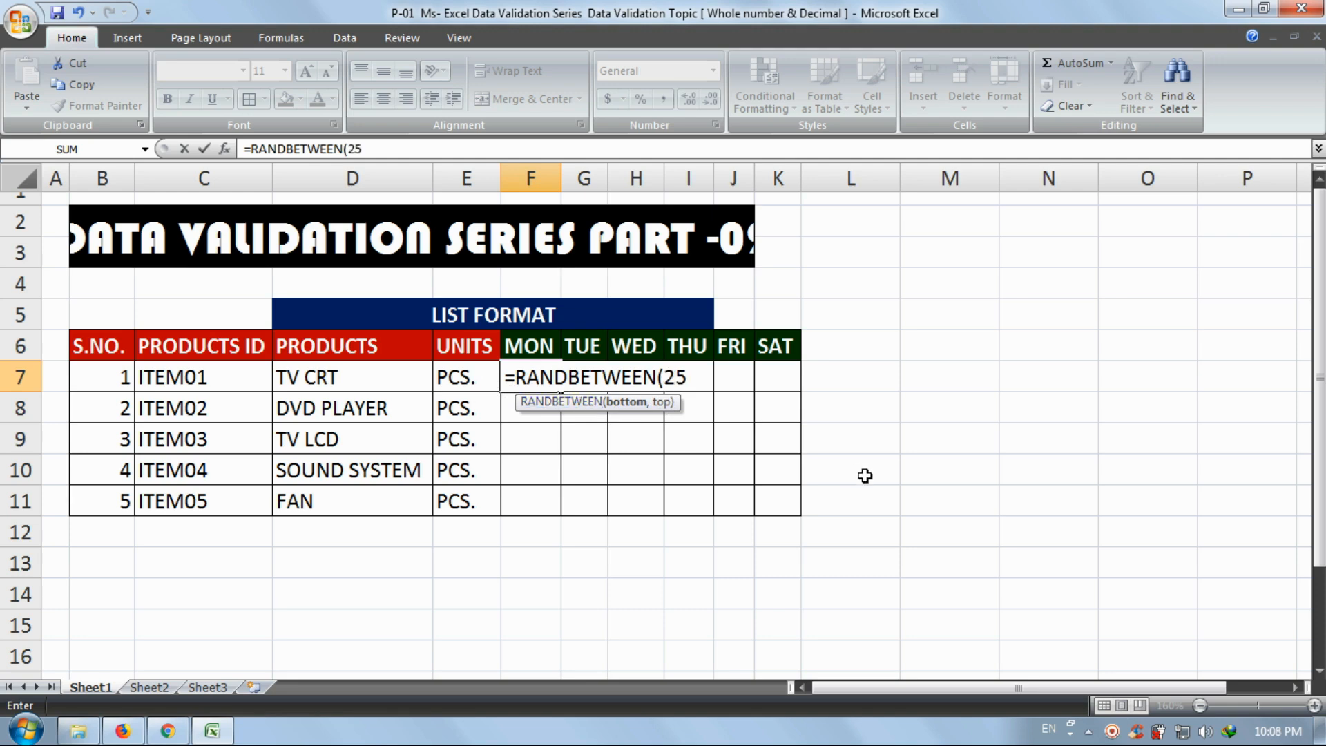
text(,80)
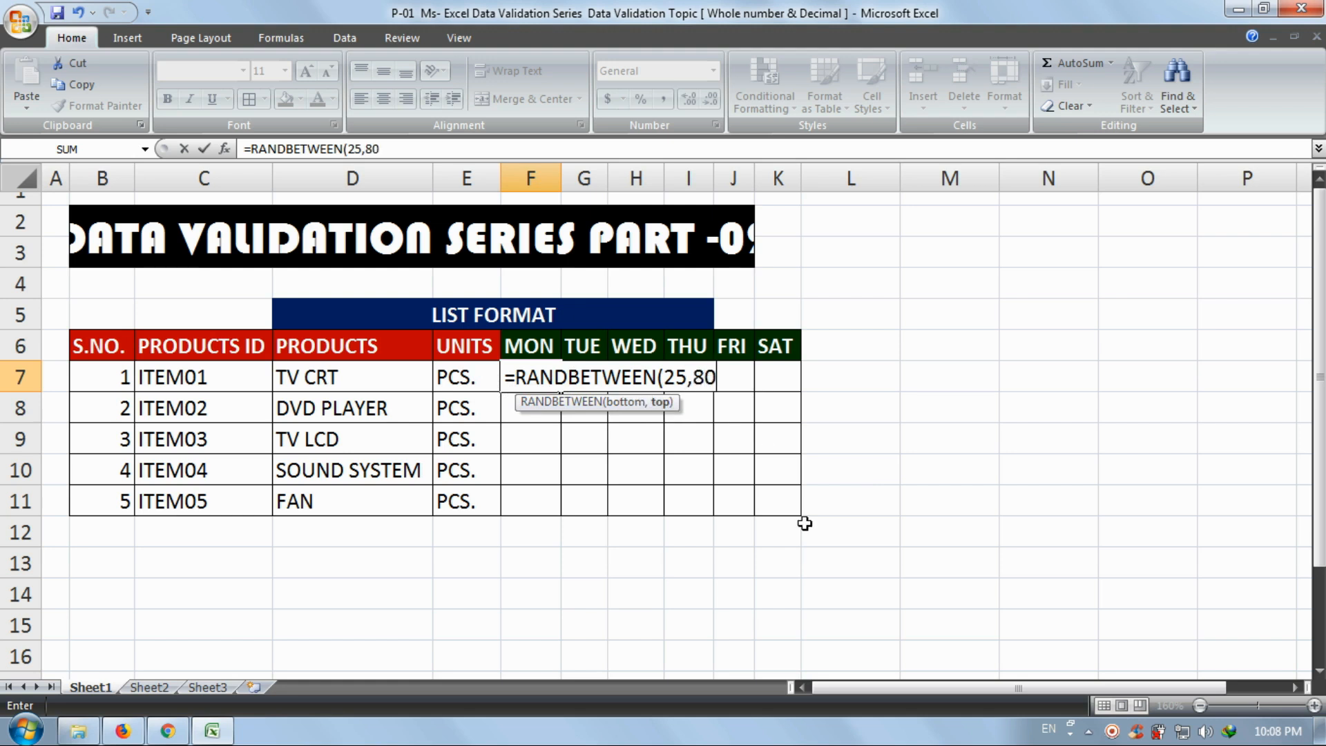
key(Return)
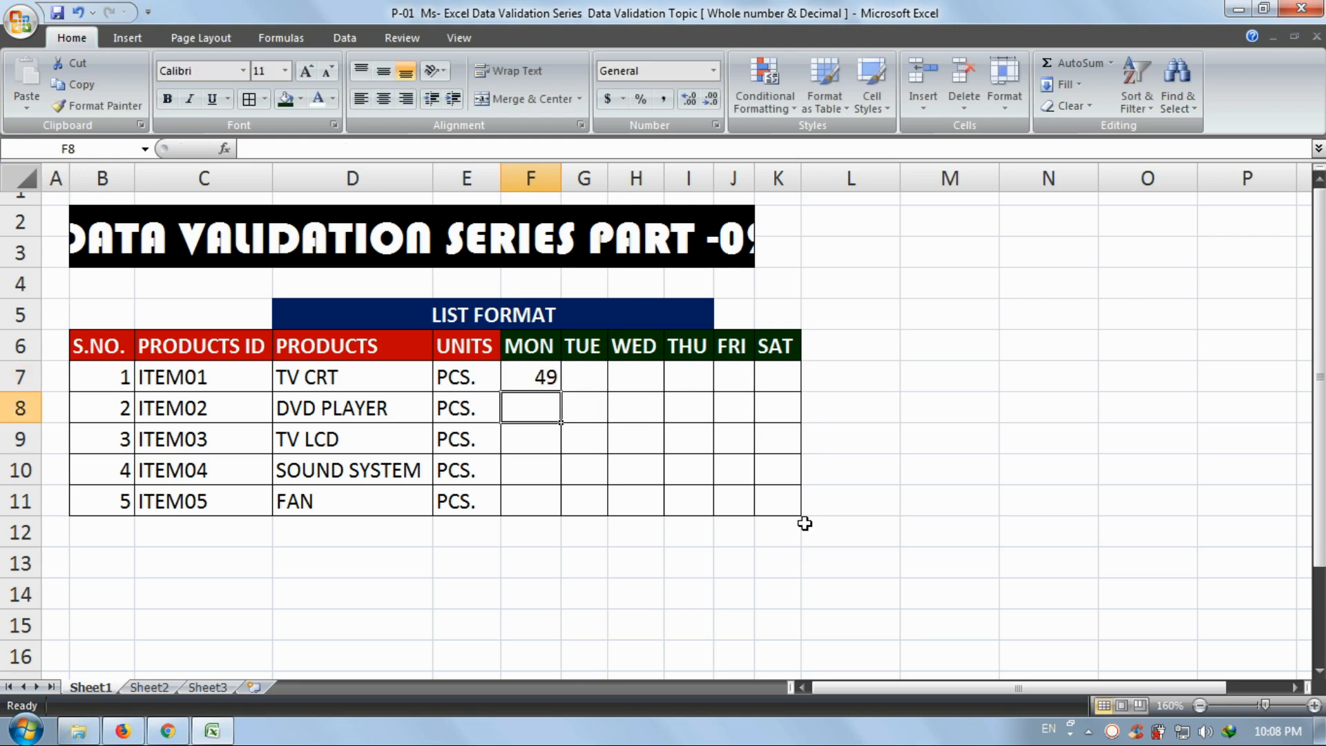
click(544, 382)
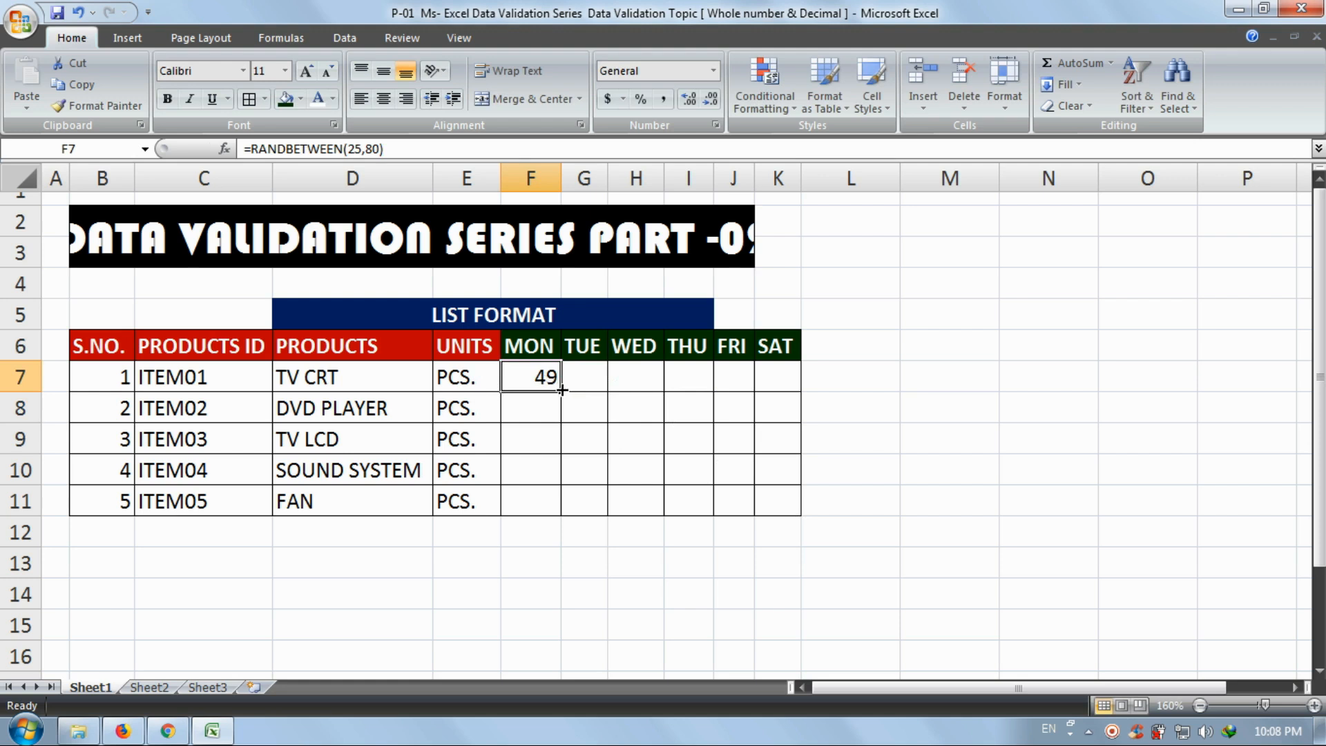
drag(561, 391, 796, 518)
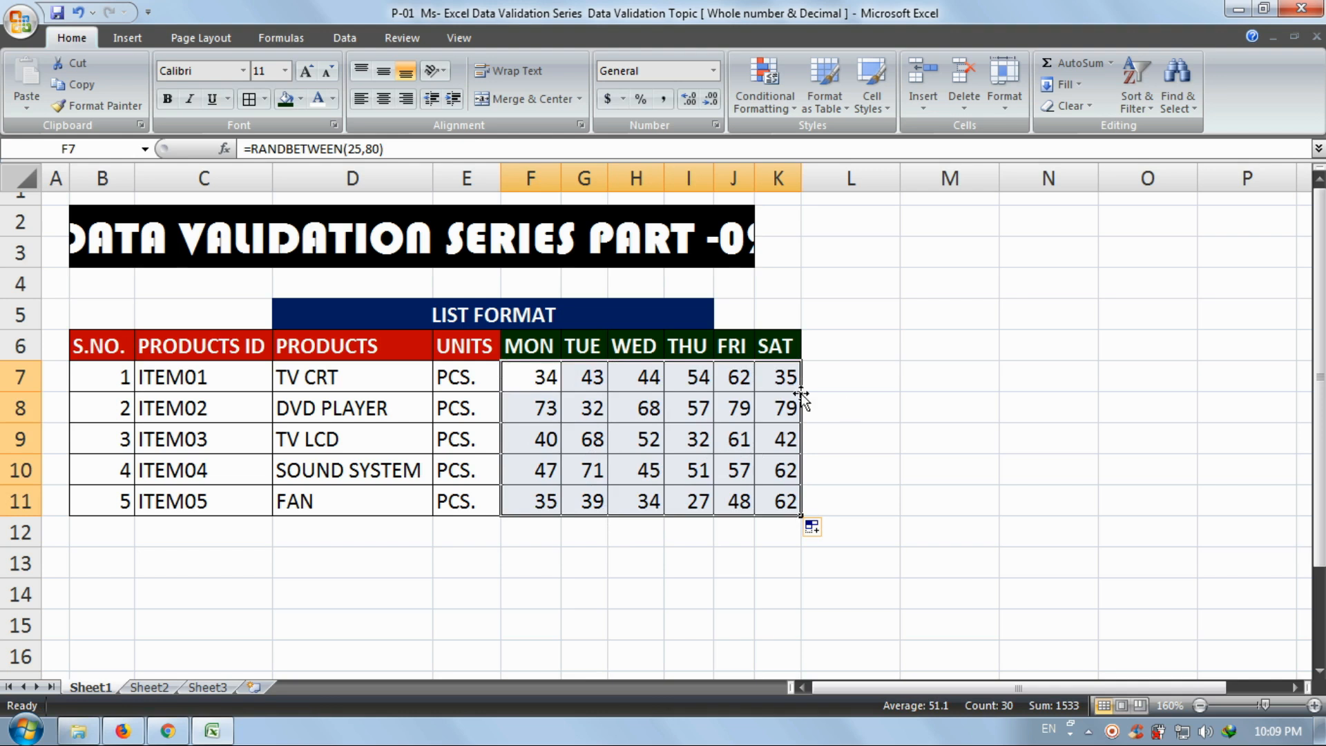
- Enter trial values 2, 3 and D in L8, L9 and L10 to recalculate the quantities, and clear them again
click(860, 385)
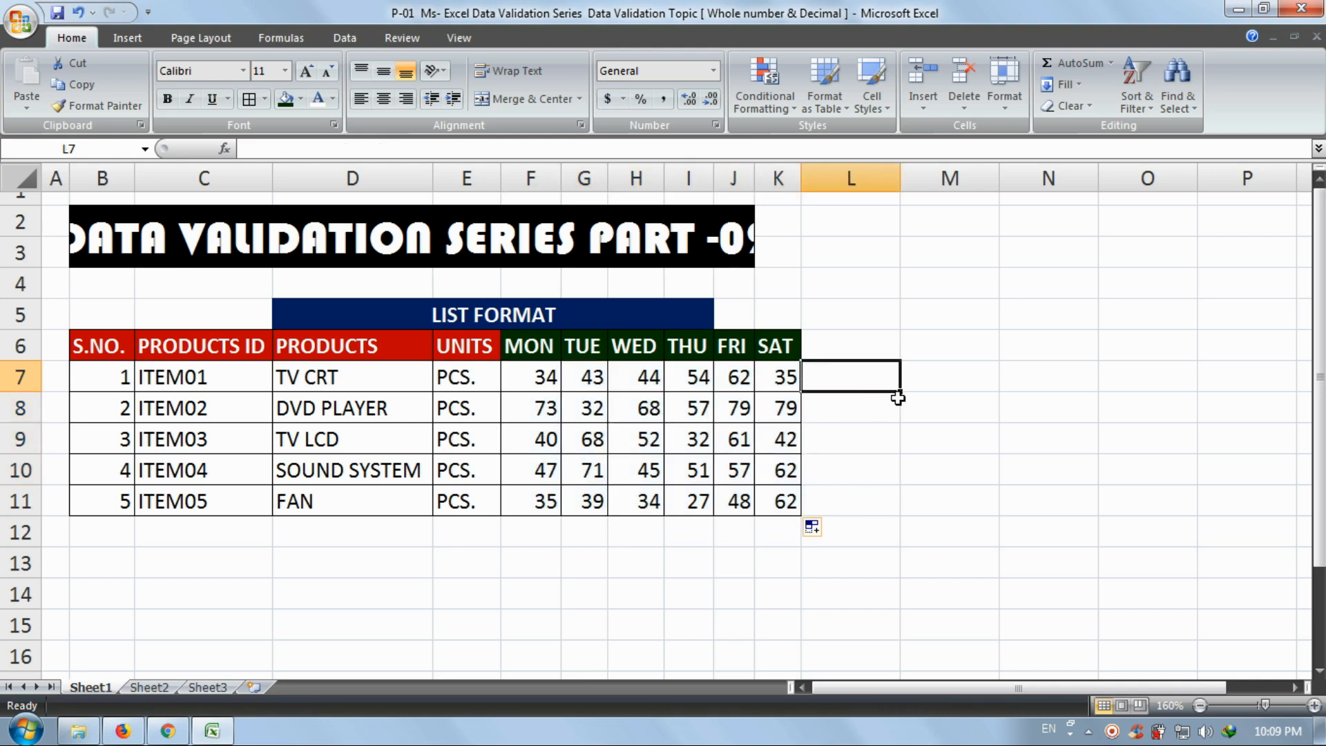
click(893, 405)
text(2)
key(Return)
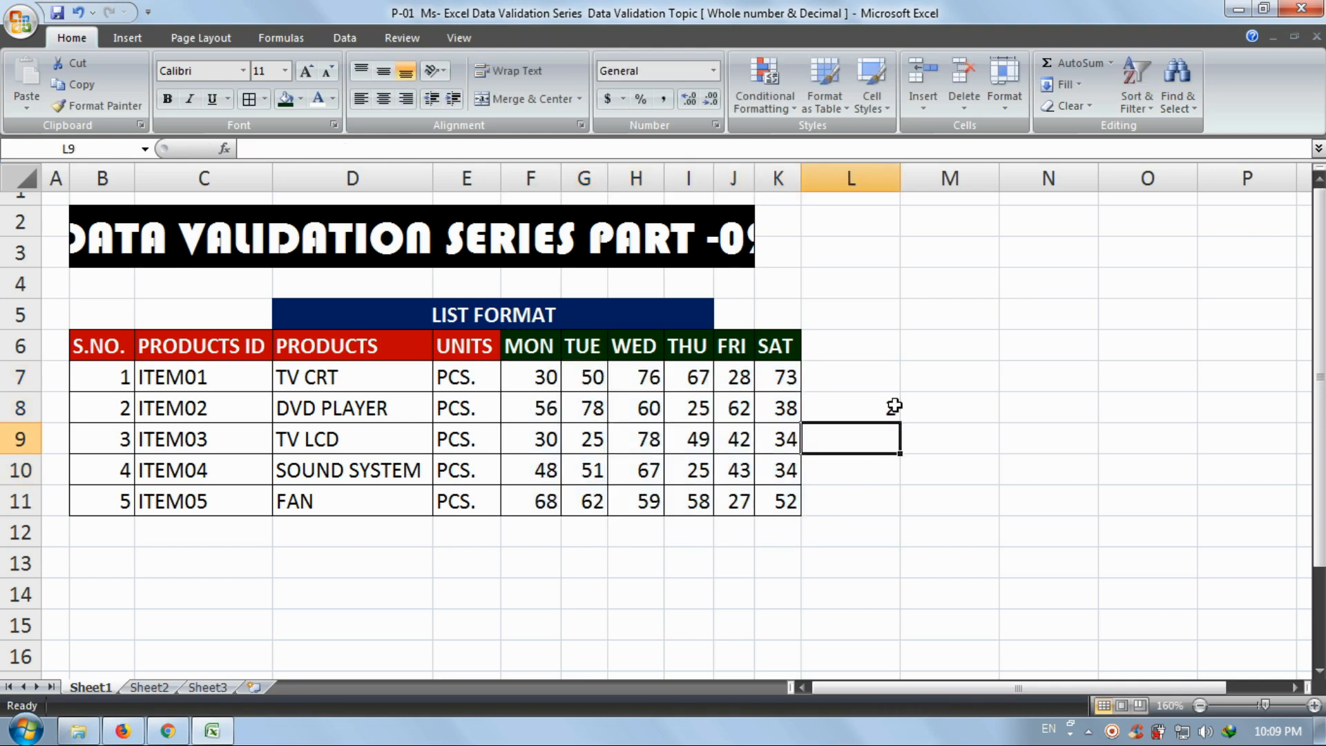
text(3)
key(Return)
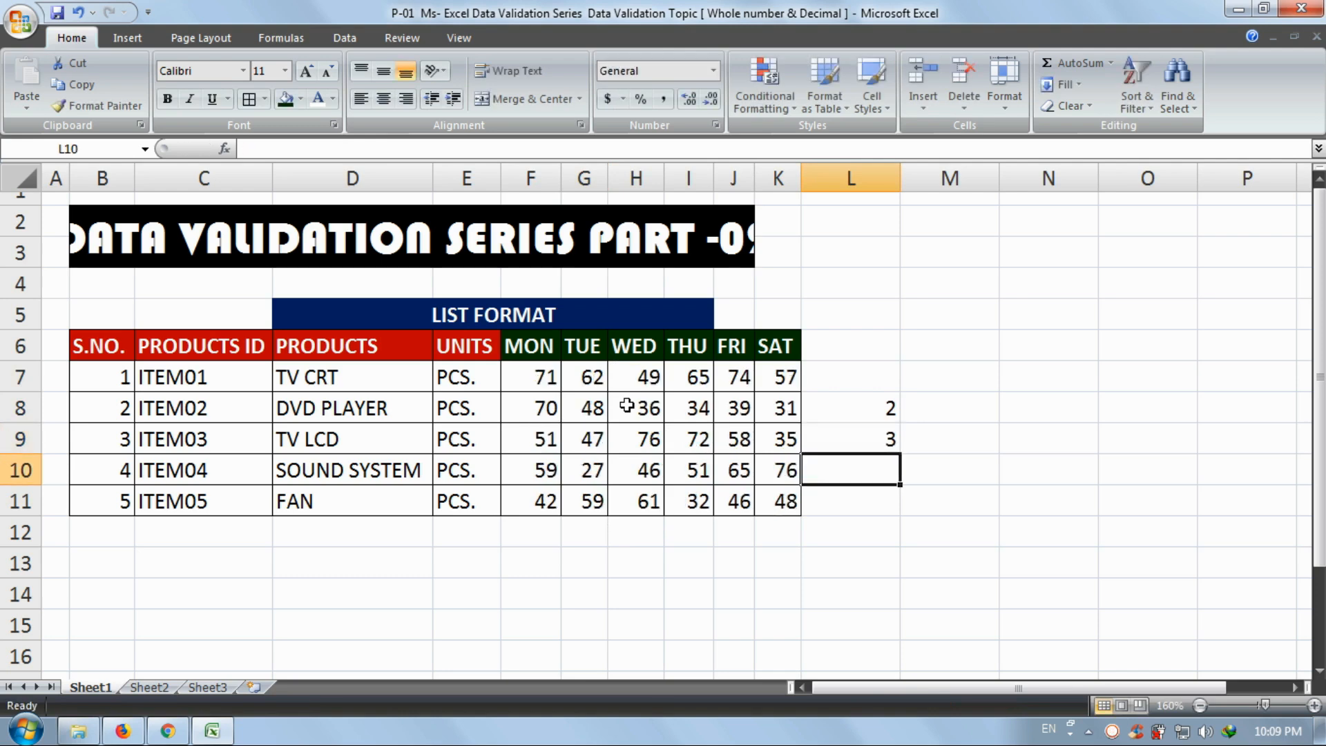
text(D)
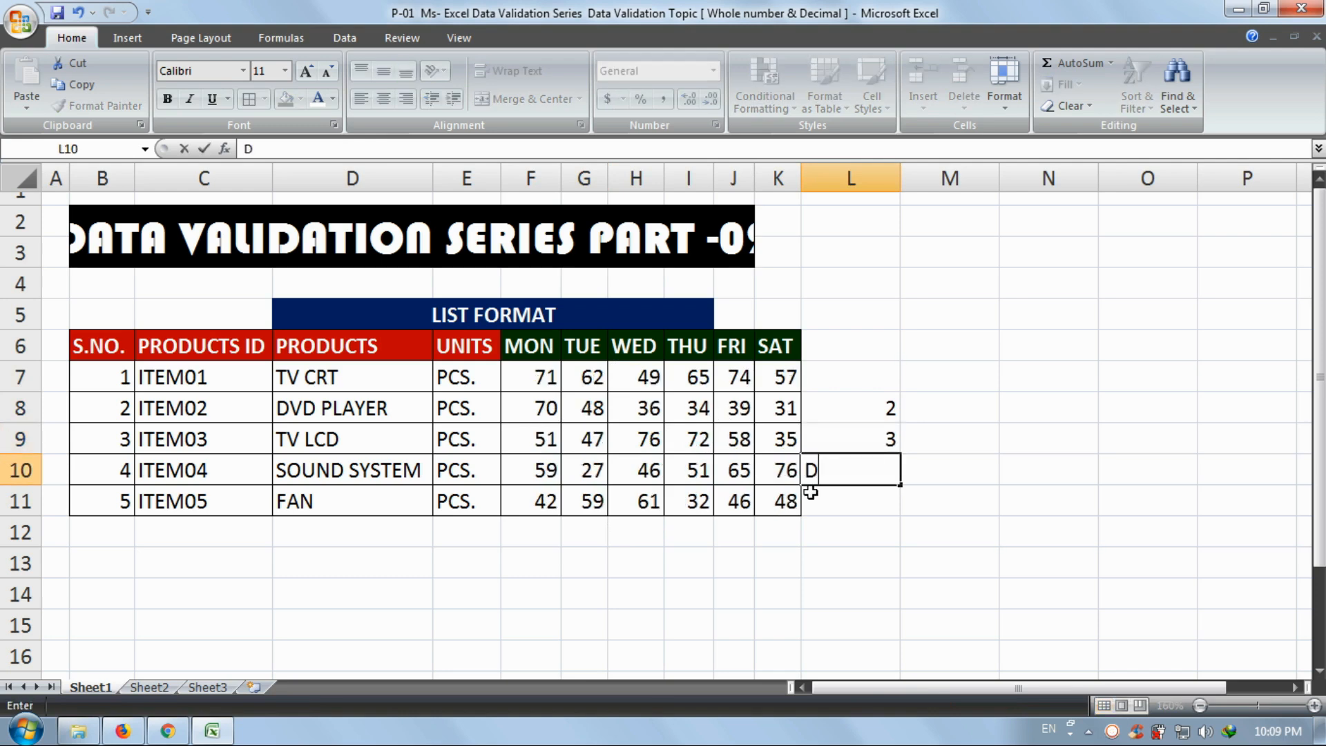
key(Return)
drag(882, 368, 845, 536)
key(Delete)
key(BackSpace)
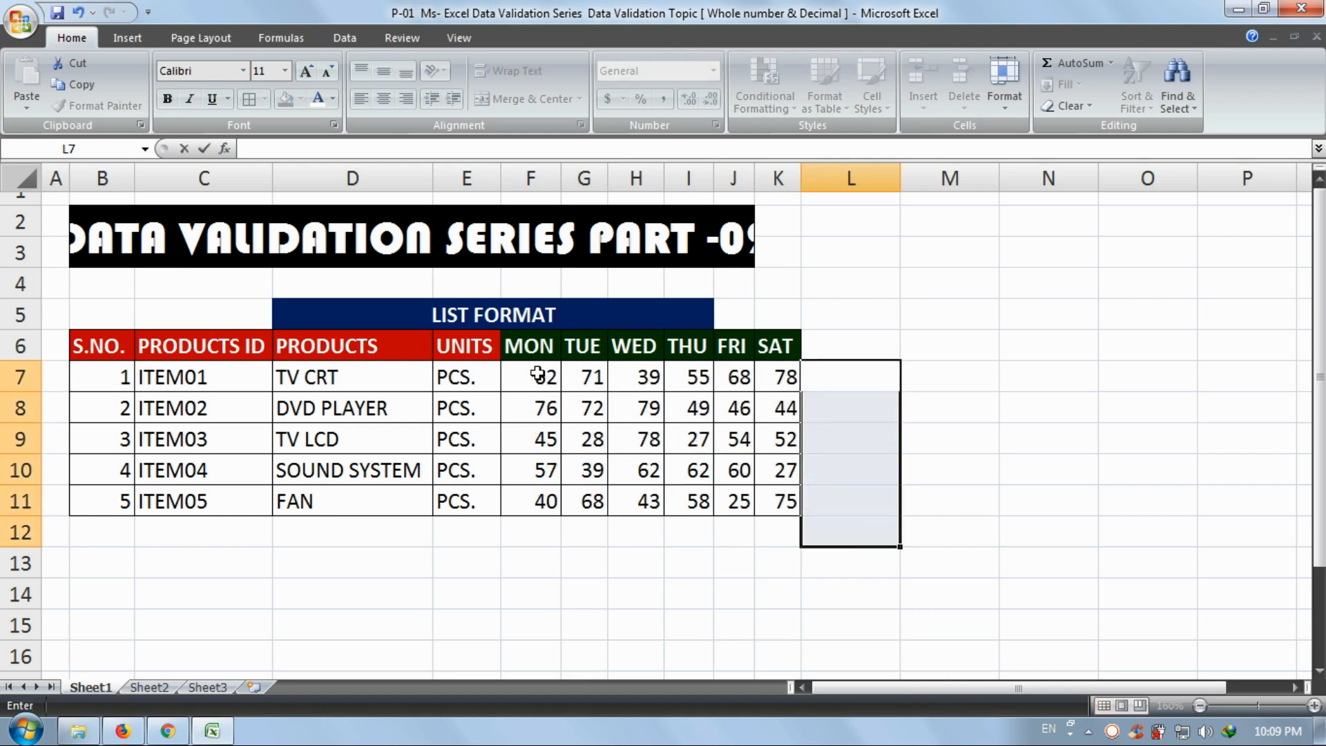
- Replace the random-number formulas in F7:K11 with their fixed values by copying the range and pasting values over it
drag(541, 377, 769, 503)
key(F9)
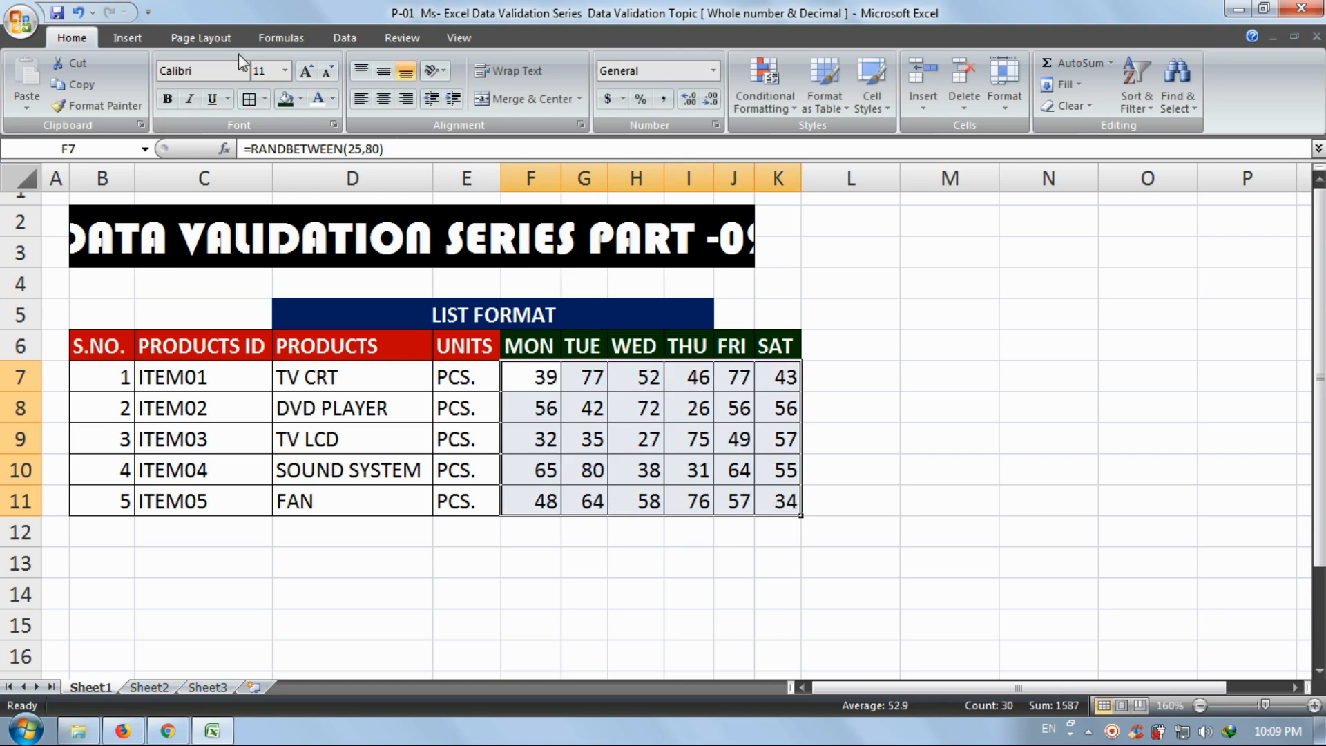
click(76, 83)
click(43, 104)
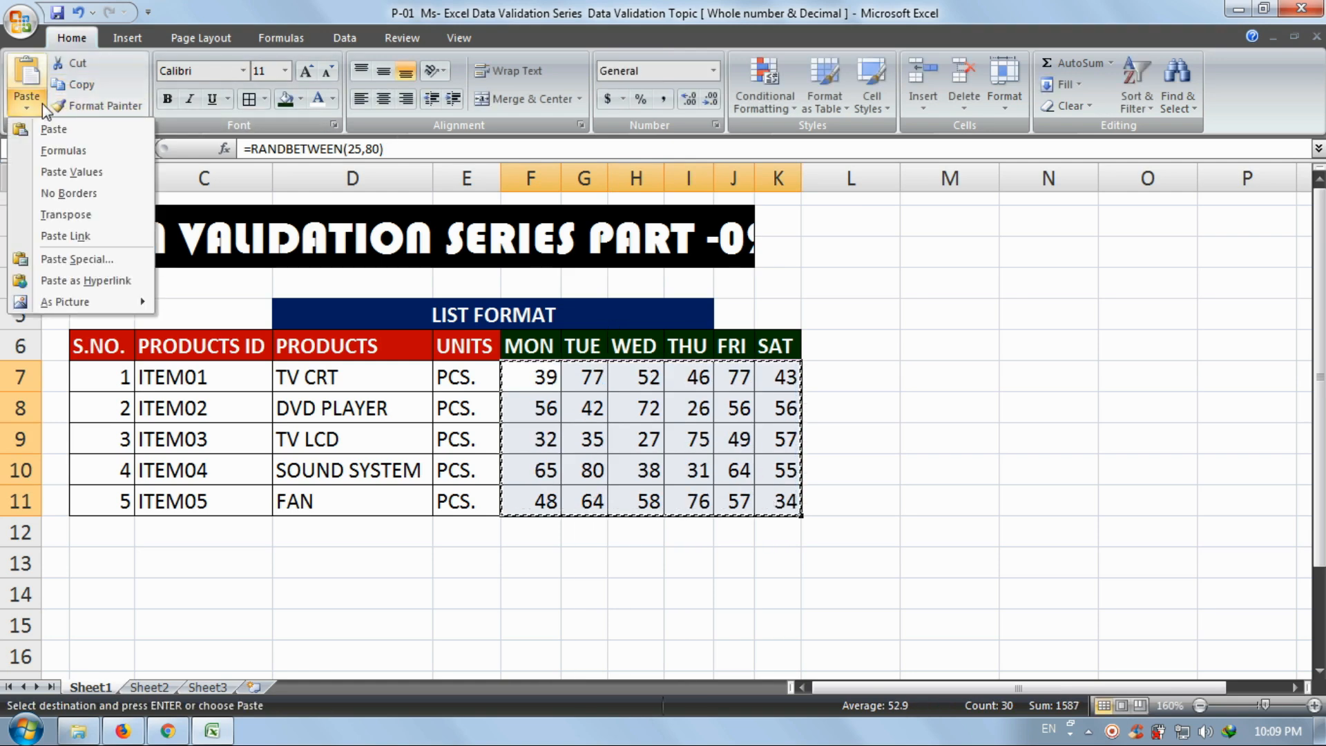
click(72, 173)
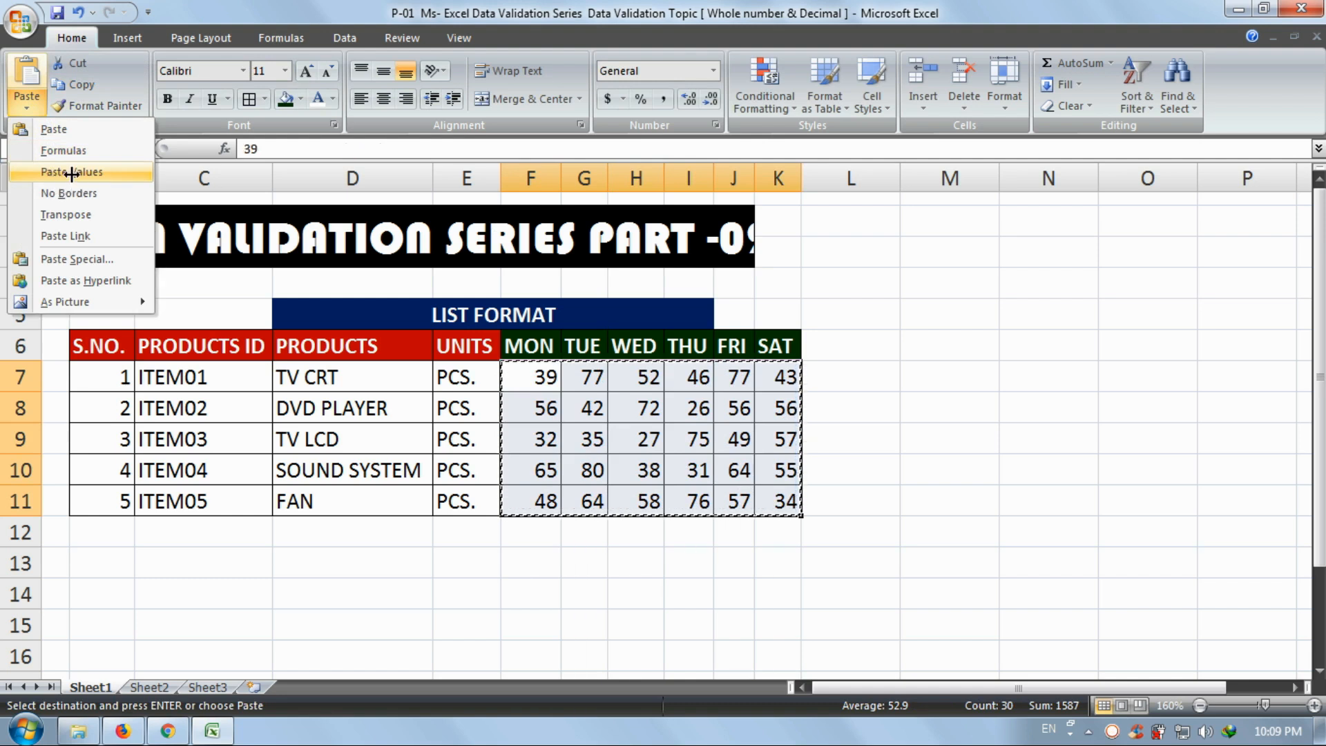
- Inspect several weekday quantity cells to check whether they hold plain values instead of formulas, and end copy mode
click(545, 407)
drag(636, 408, 635, 439)
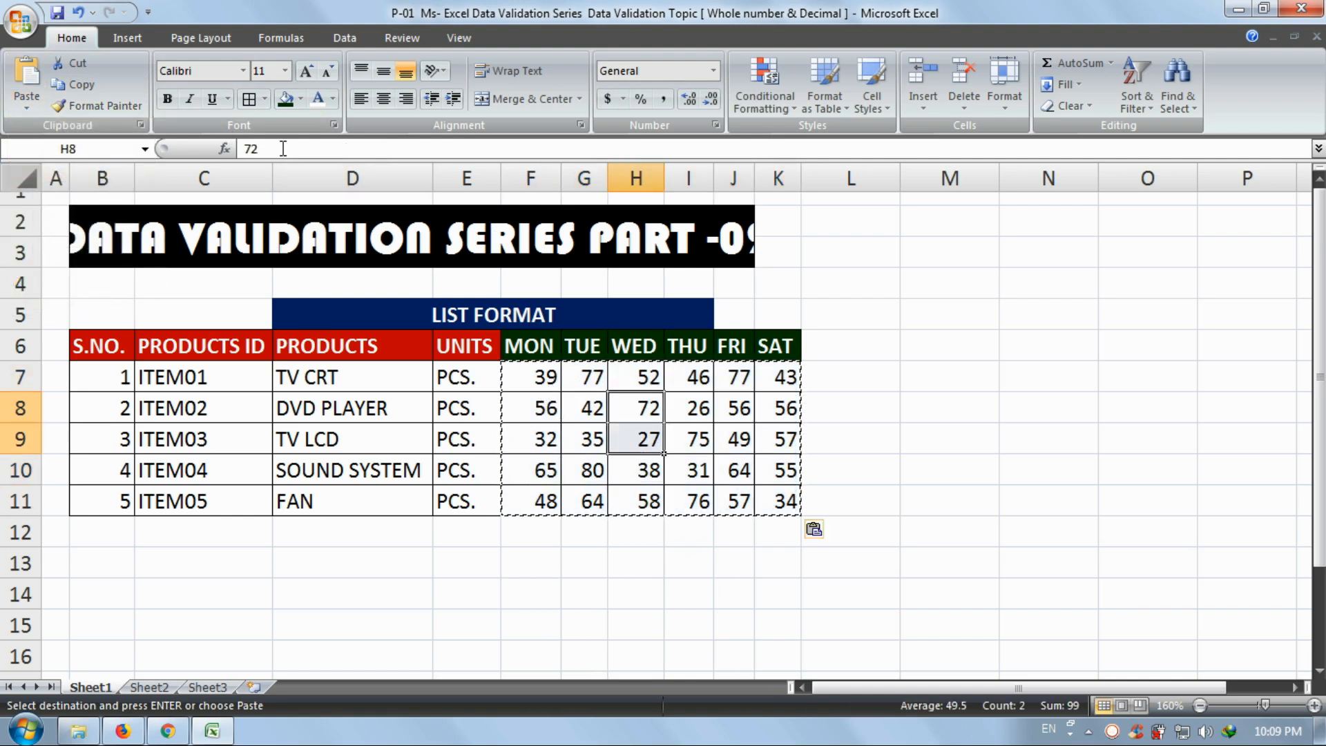
click(686, 431)
click(616, 438)
click(548, 415)
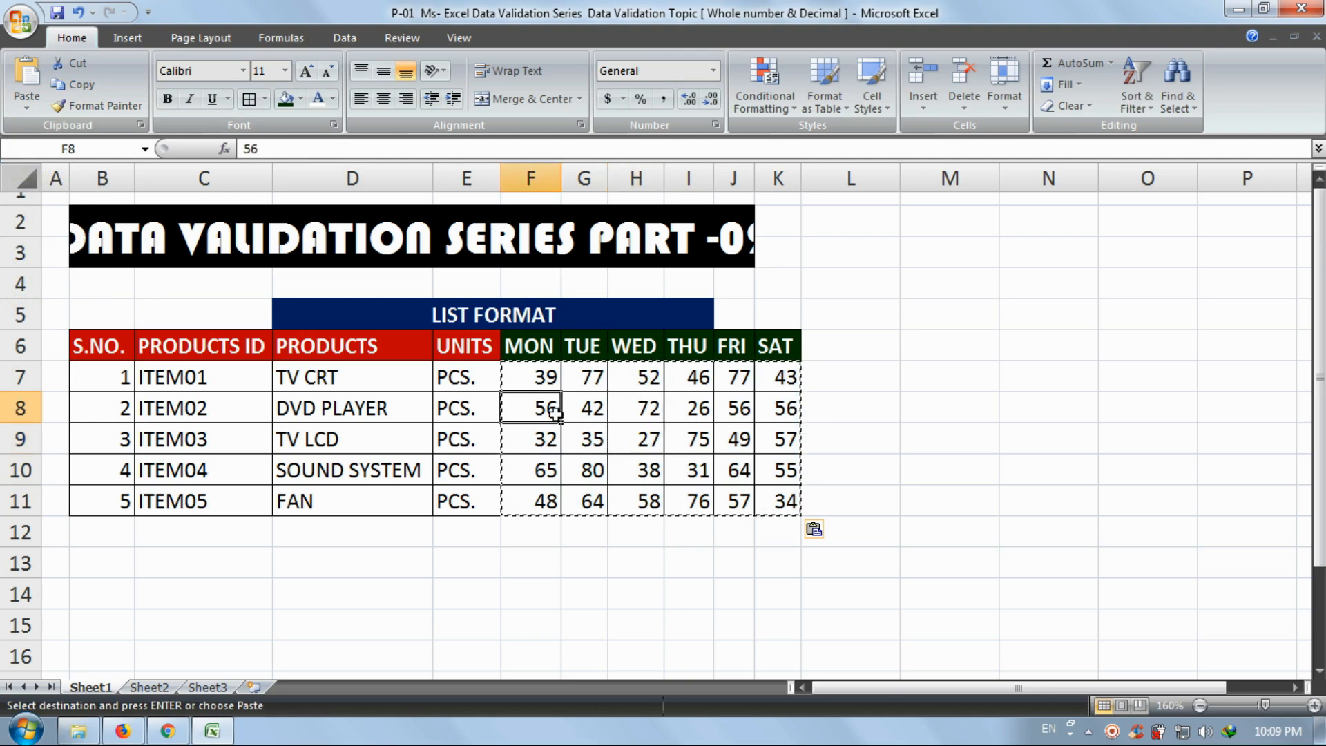
click(549, 439)
click(735, 411)
key(Escape)
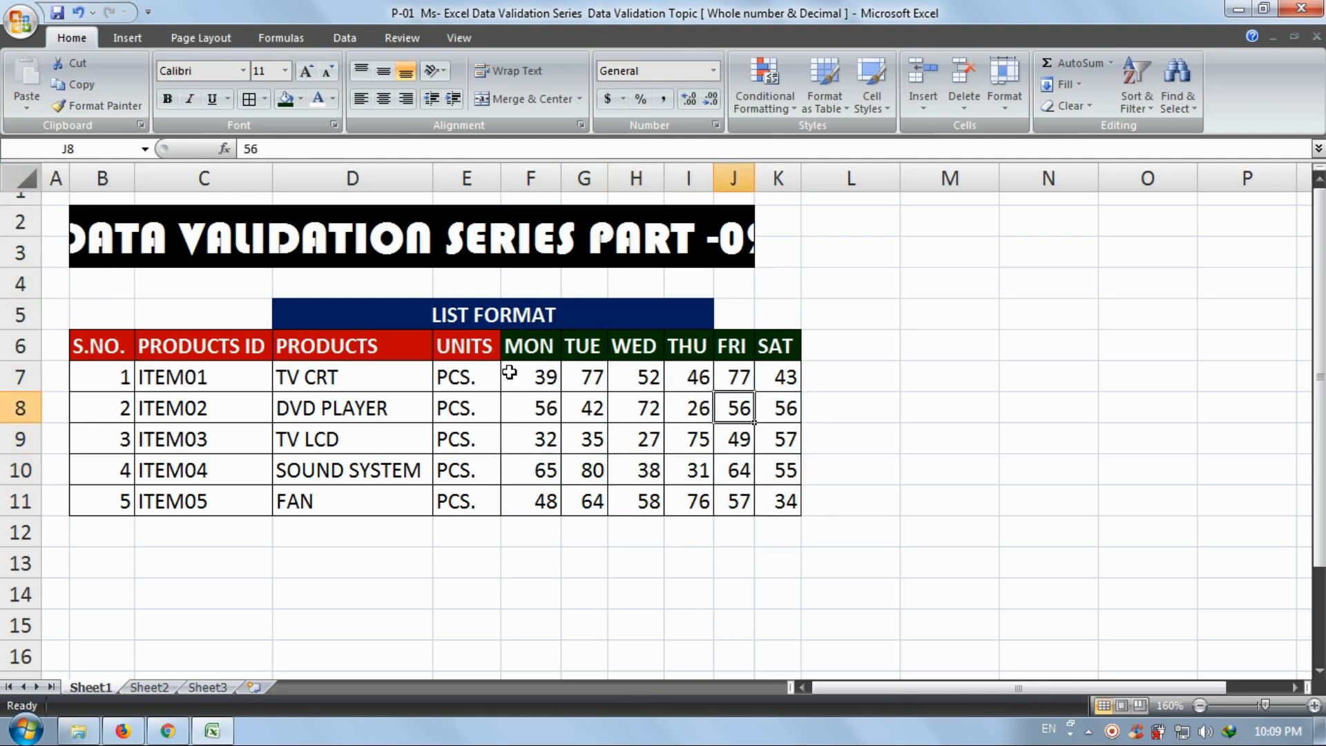
- Enter the heading TOTAL QTY. SALES in L6 and fit the width of column L to it
click(829, 334)
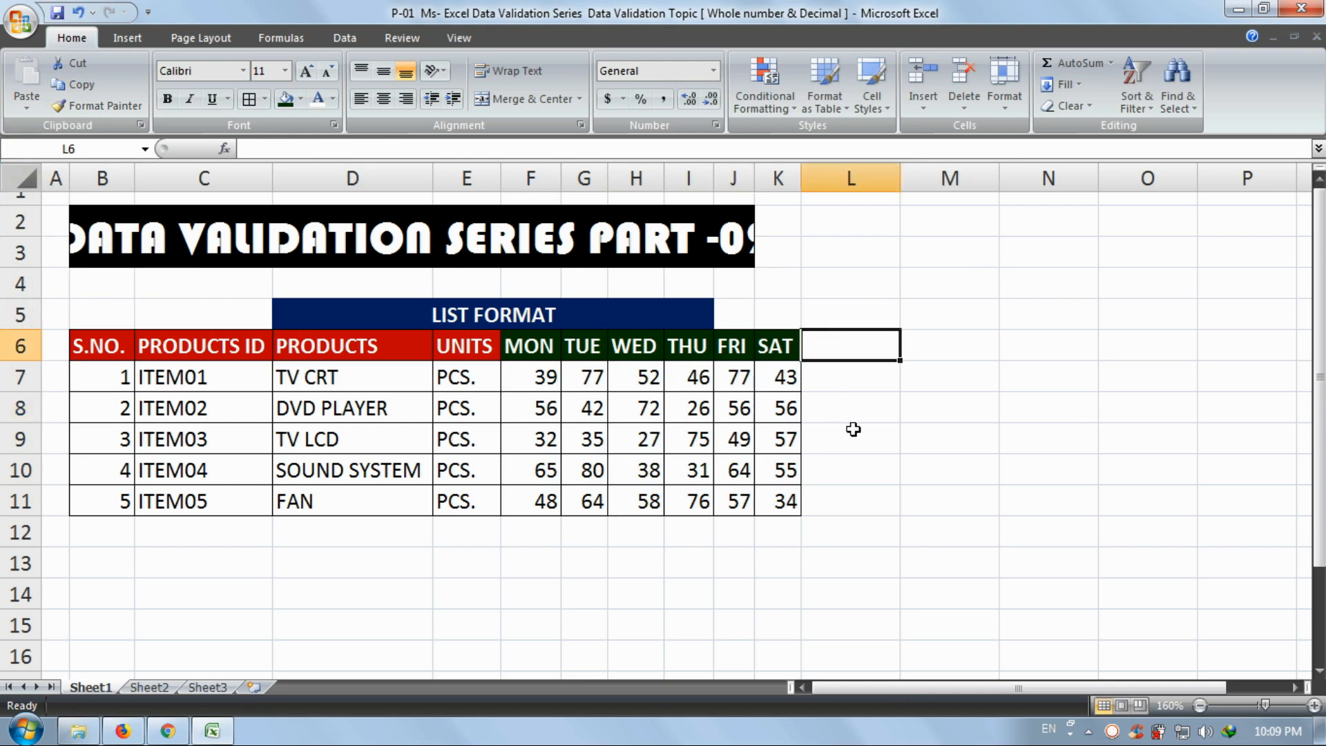
text(TOT)
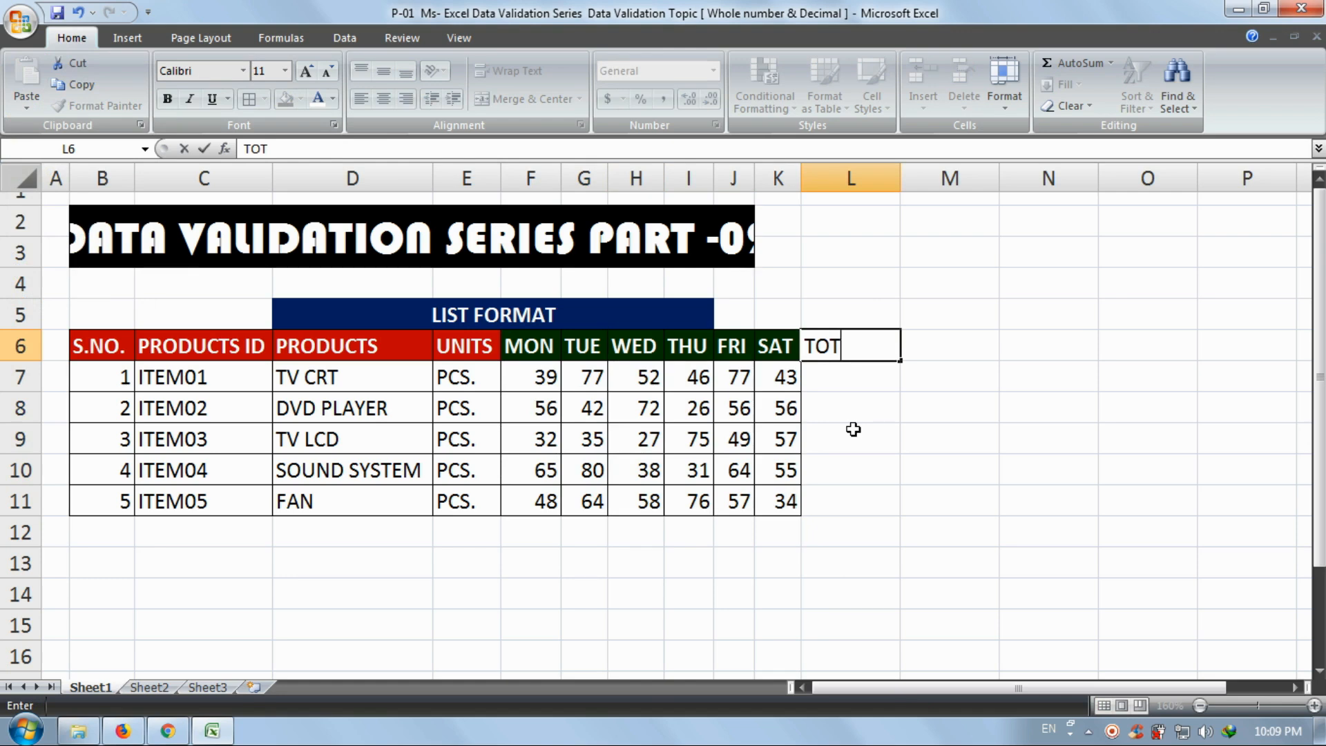
text(AL QTY)
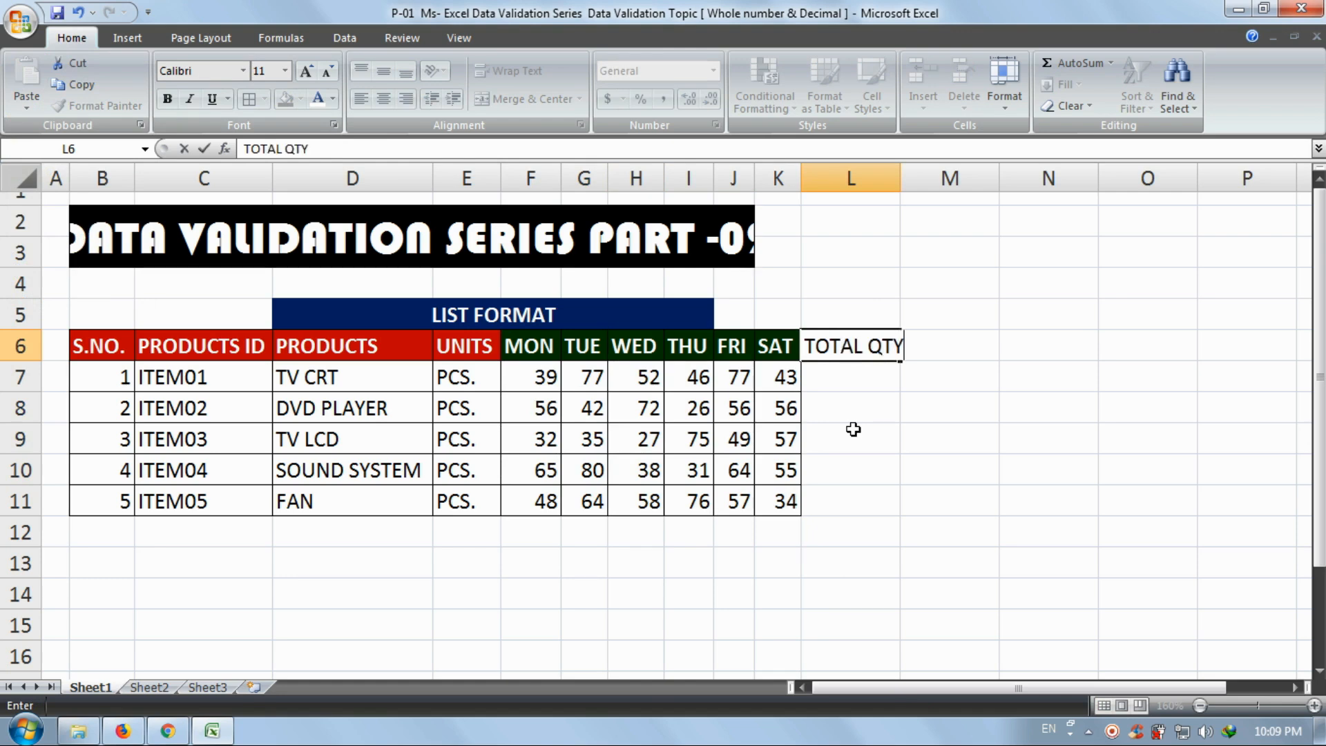
text(. SALES)
key(Return)
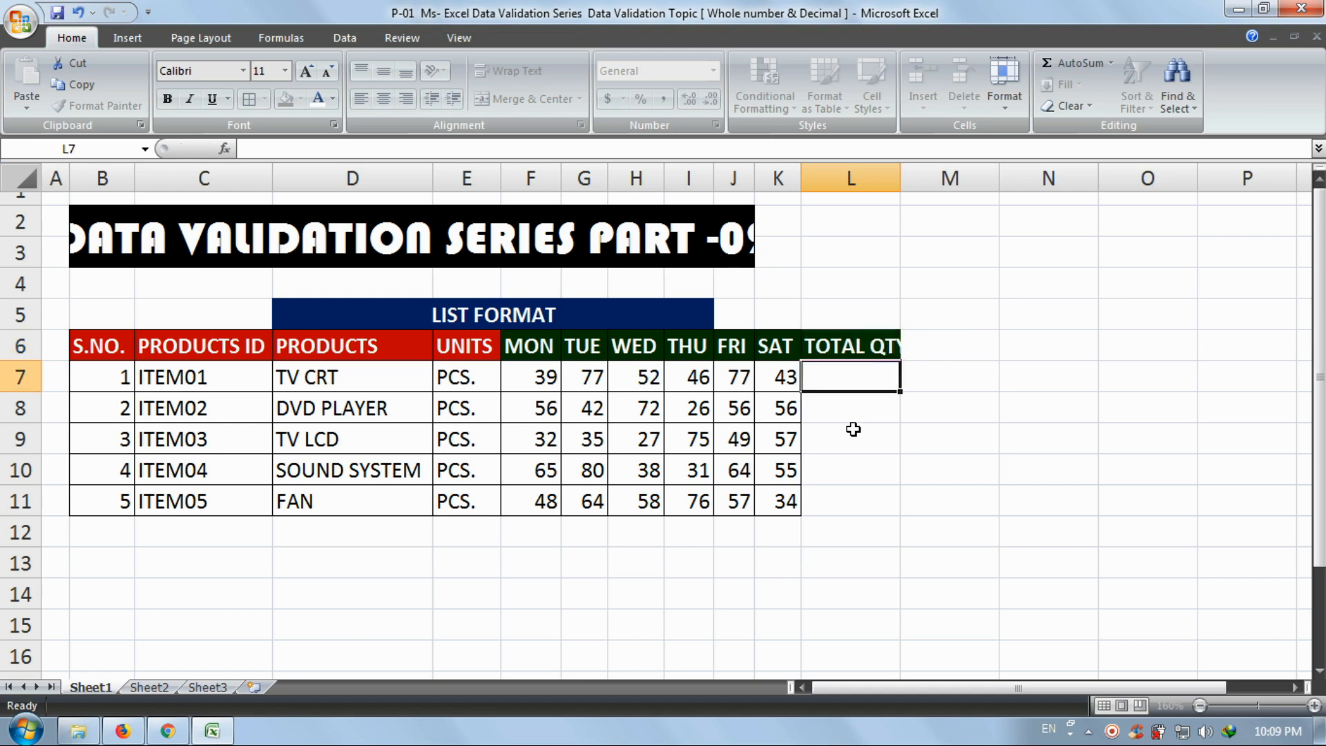
double_click(900, 178)
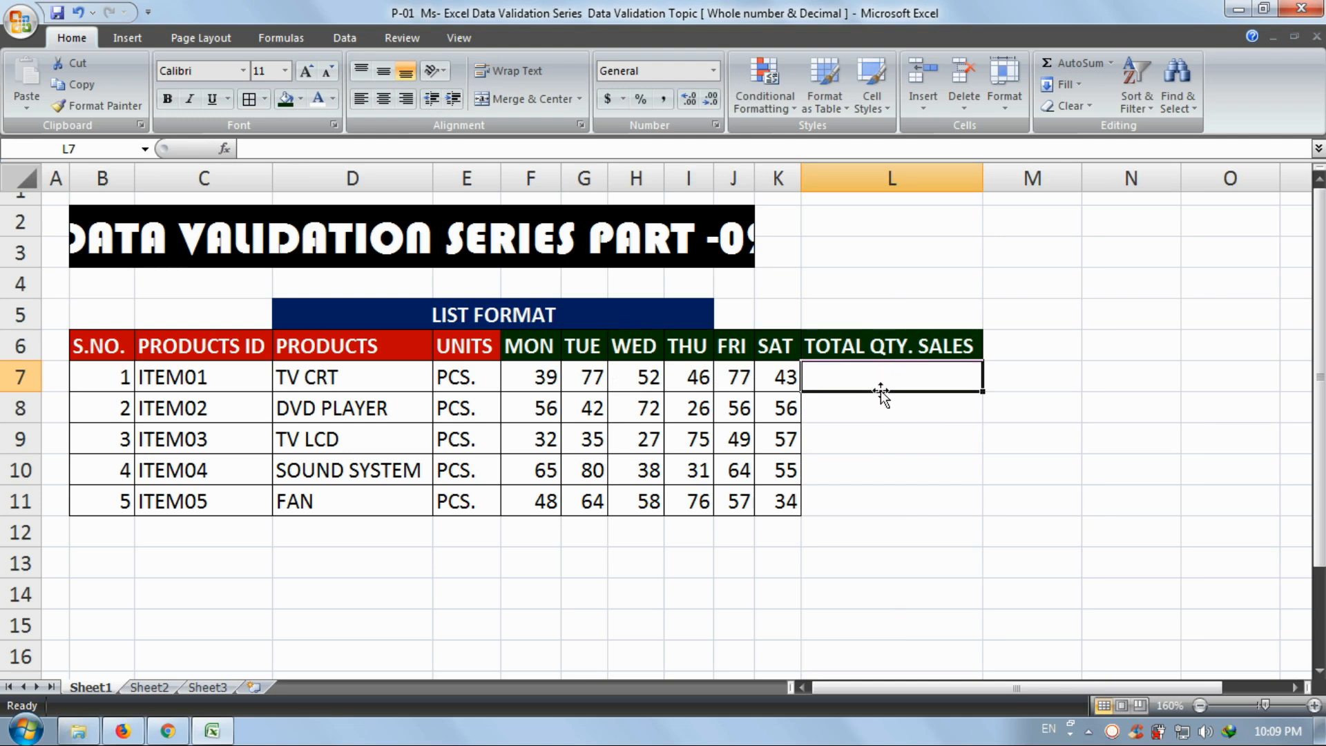
- Enter =SUM(F7:K7) in L7 and copy the formula down to L11
text(=SUM)
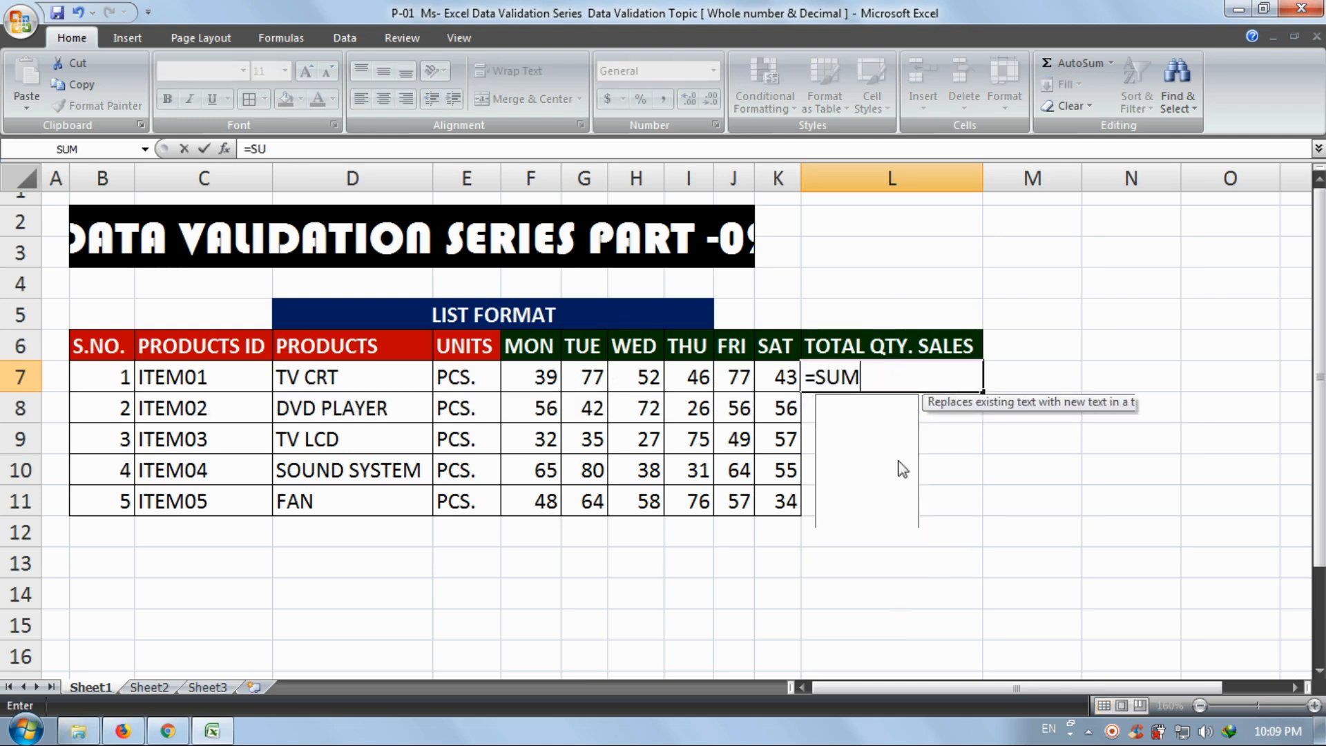
text(()
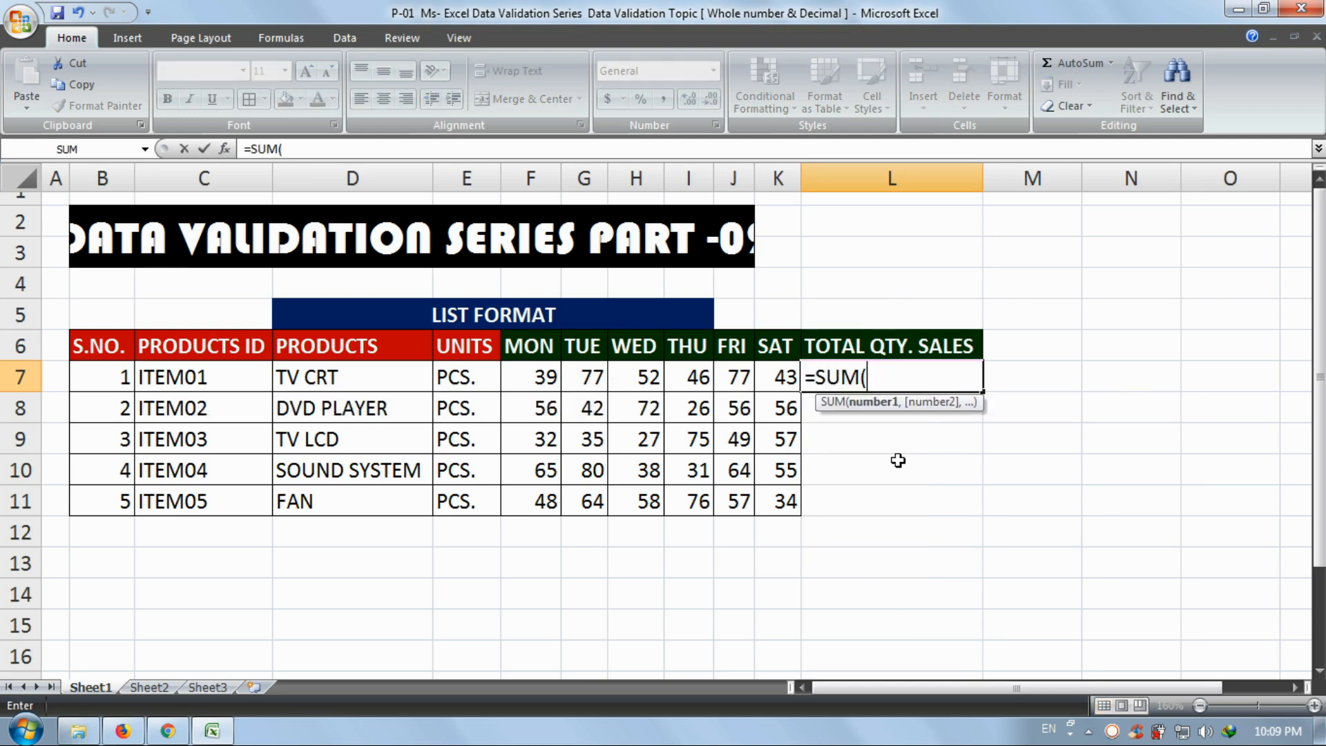
drag(545, 380, 763, 377)
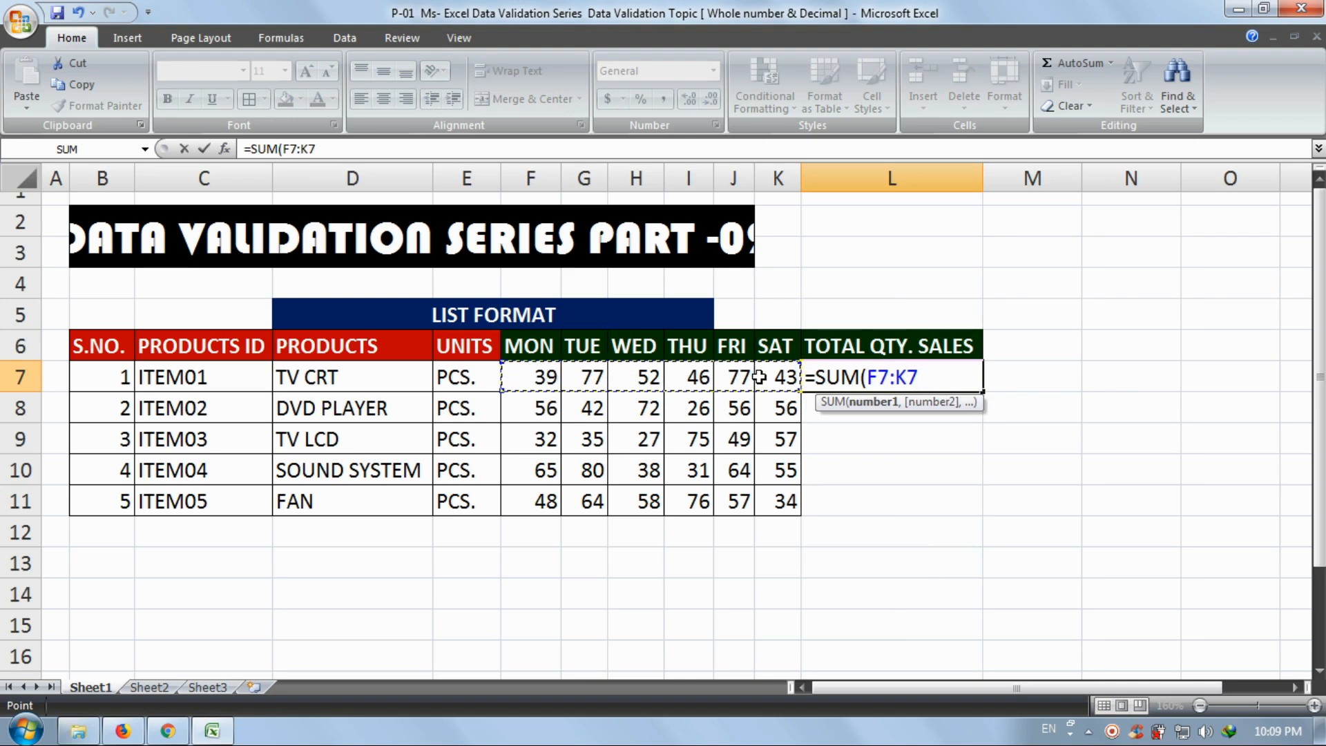
text())
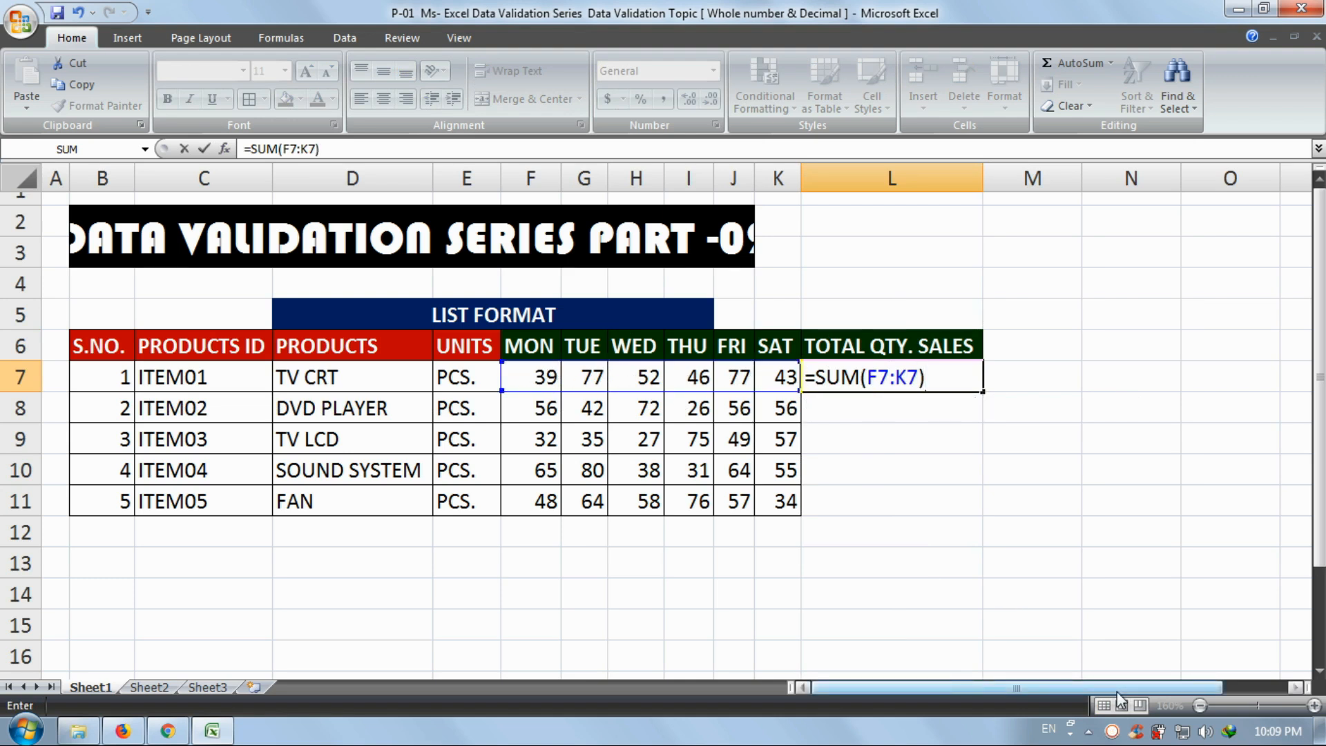
key(Return)
click(957, 379)
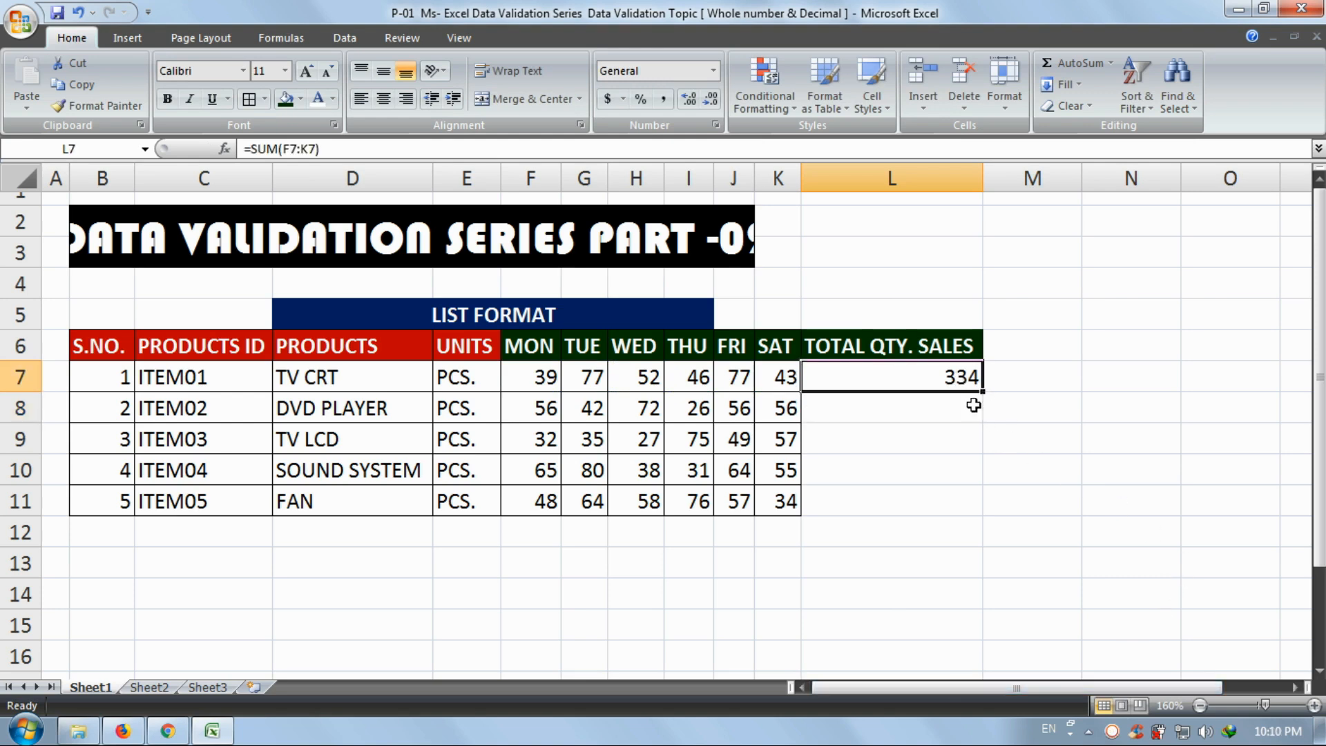
drag(986, 393, 128, 345)
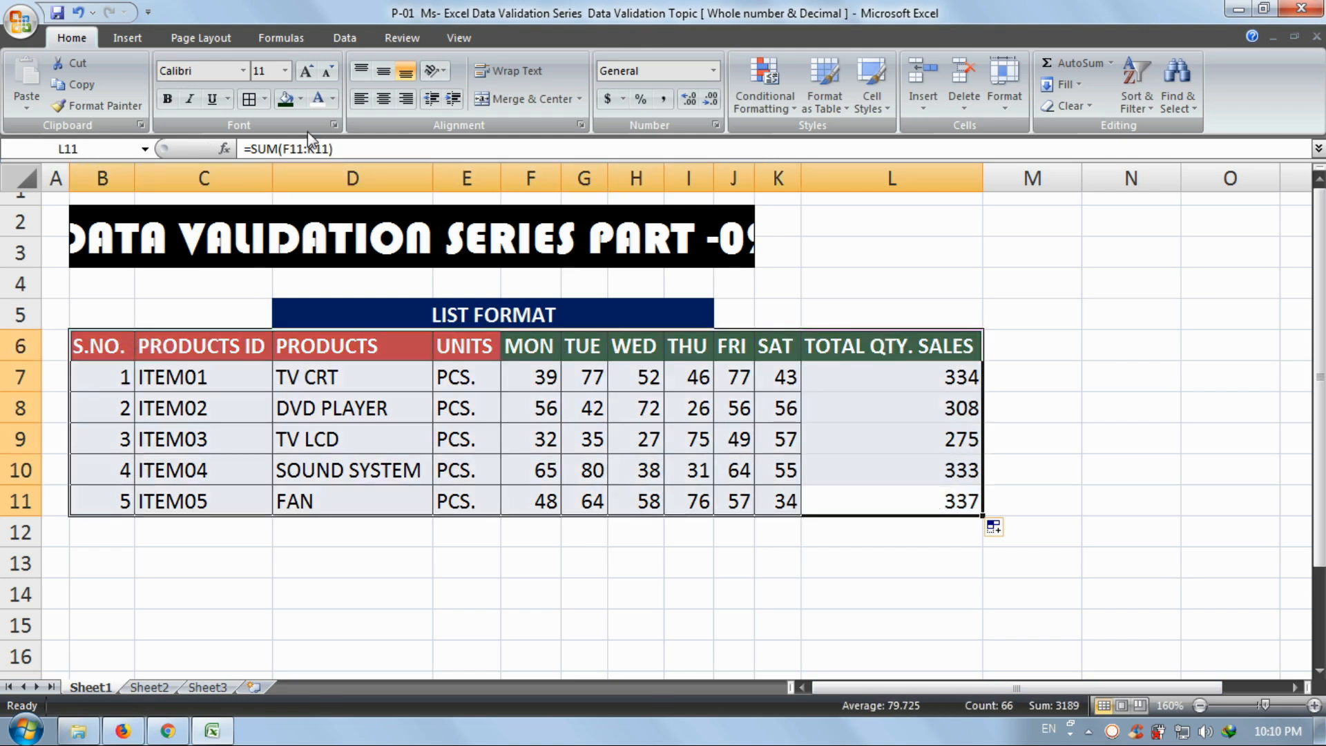
- Center the headings and contents of the whole product table B6:L11 horizontally
click(383, 99)
click(951, 562)
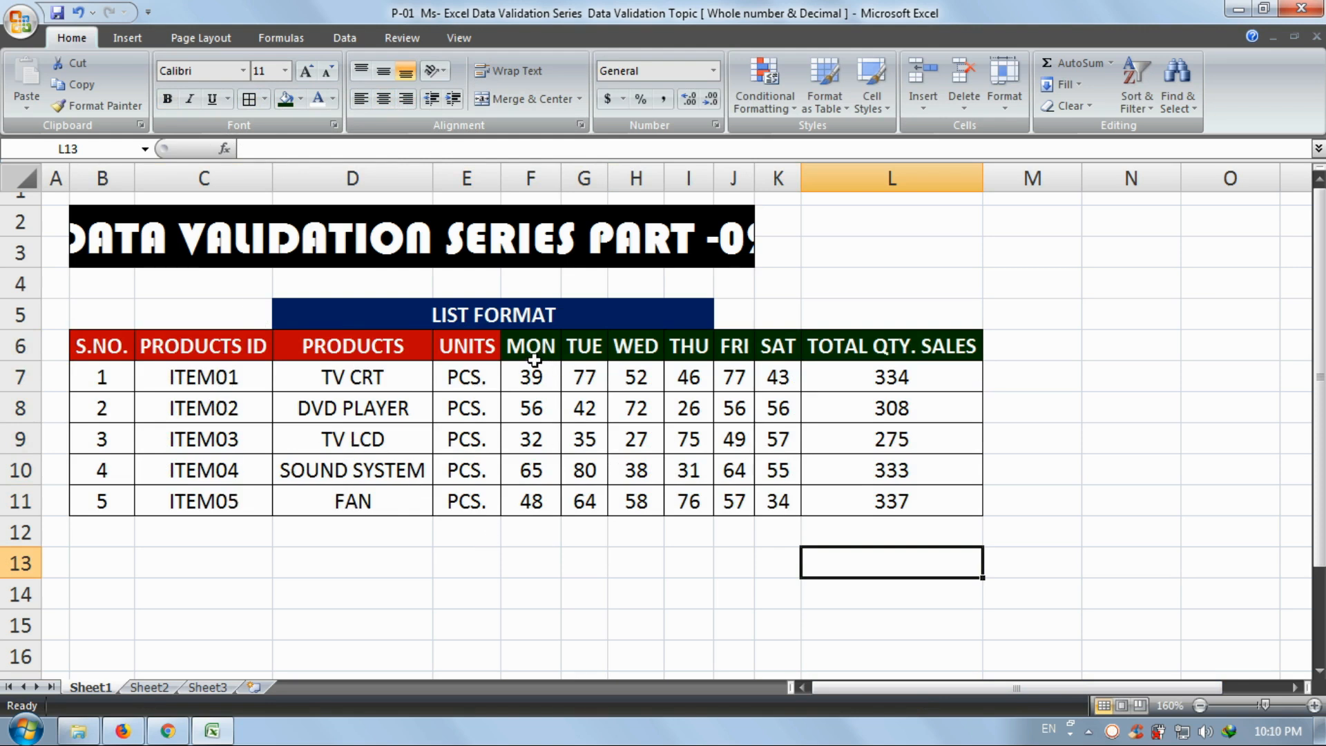
drag(534, 366, 777, 372)
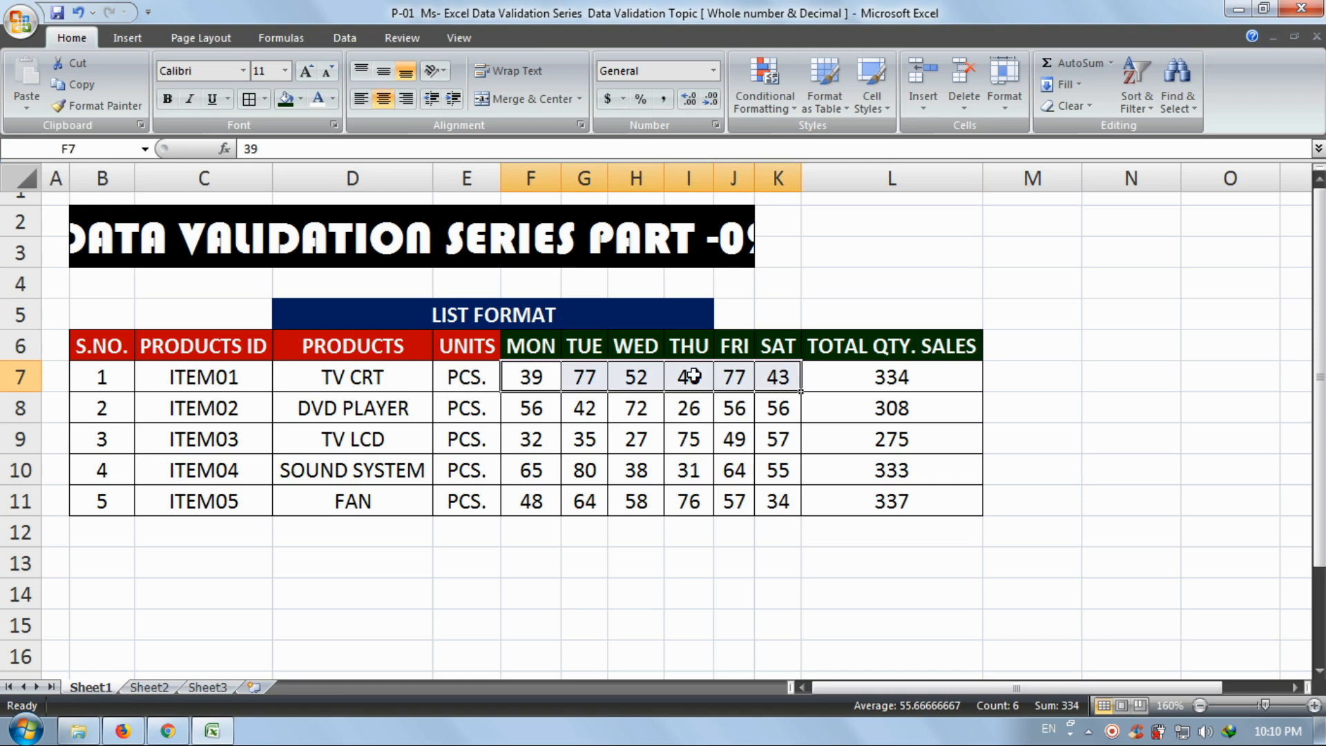
click(863, 387)
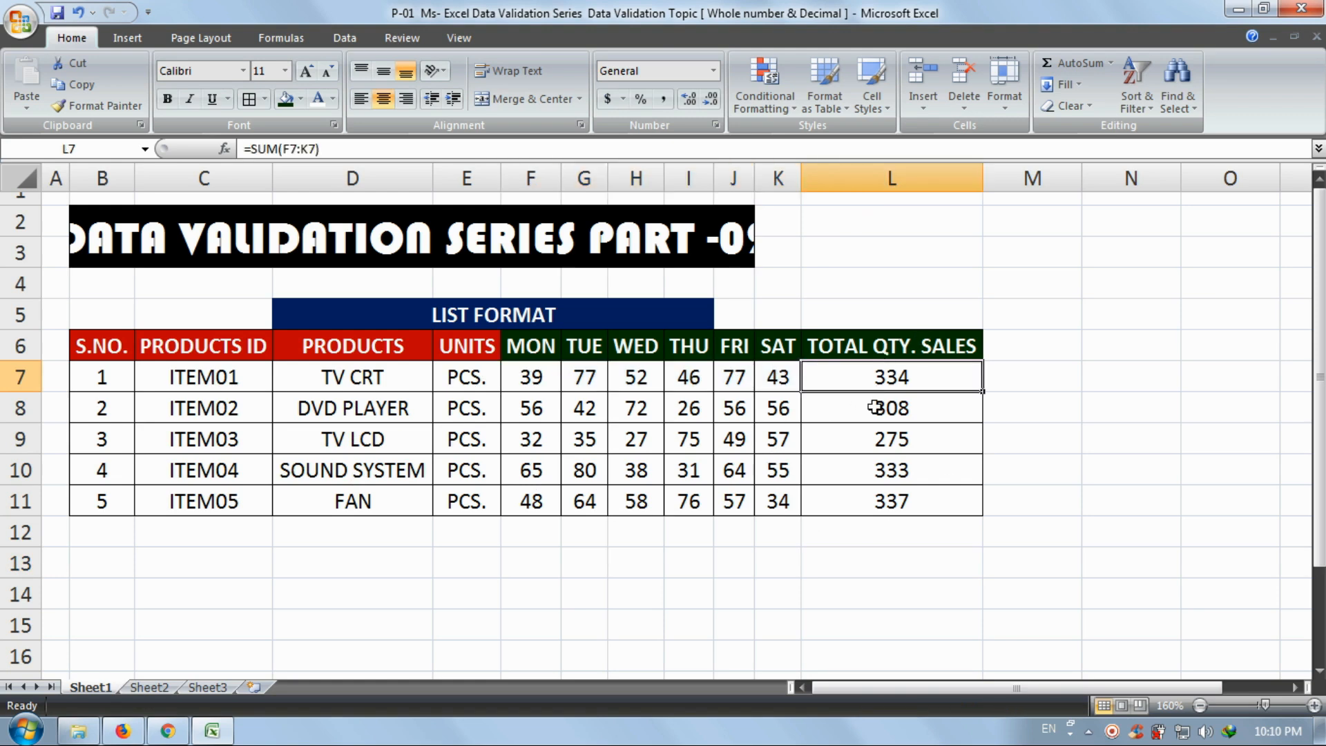
- Extend the merged and centered LIST FORMAT heading across B5:L5 to match the table's width
drag(181, 306, 275, 313)
drag(87, 312, 883, 312)
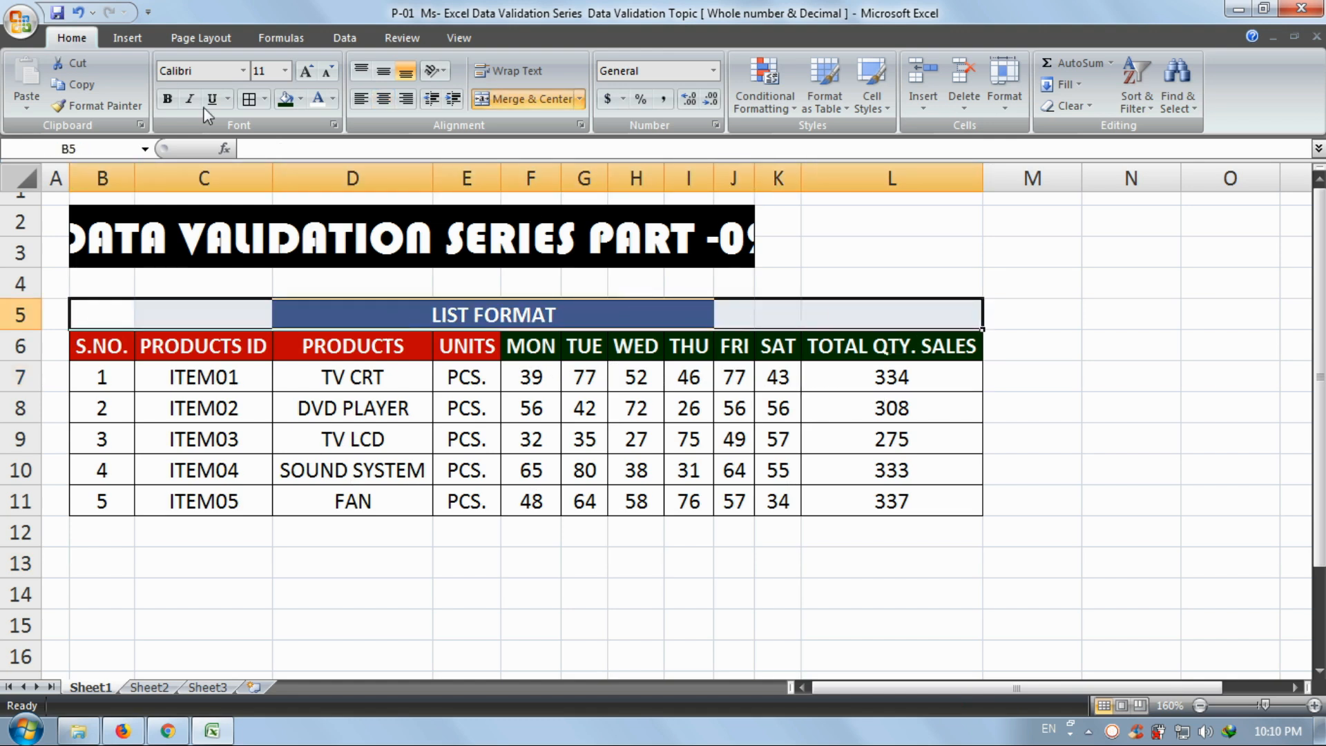
click(539, 107)
click(532, 592)
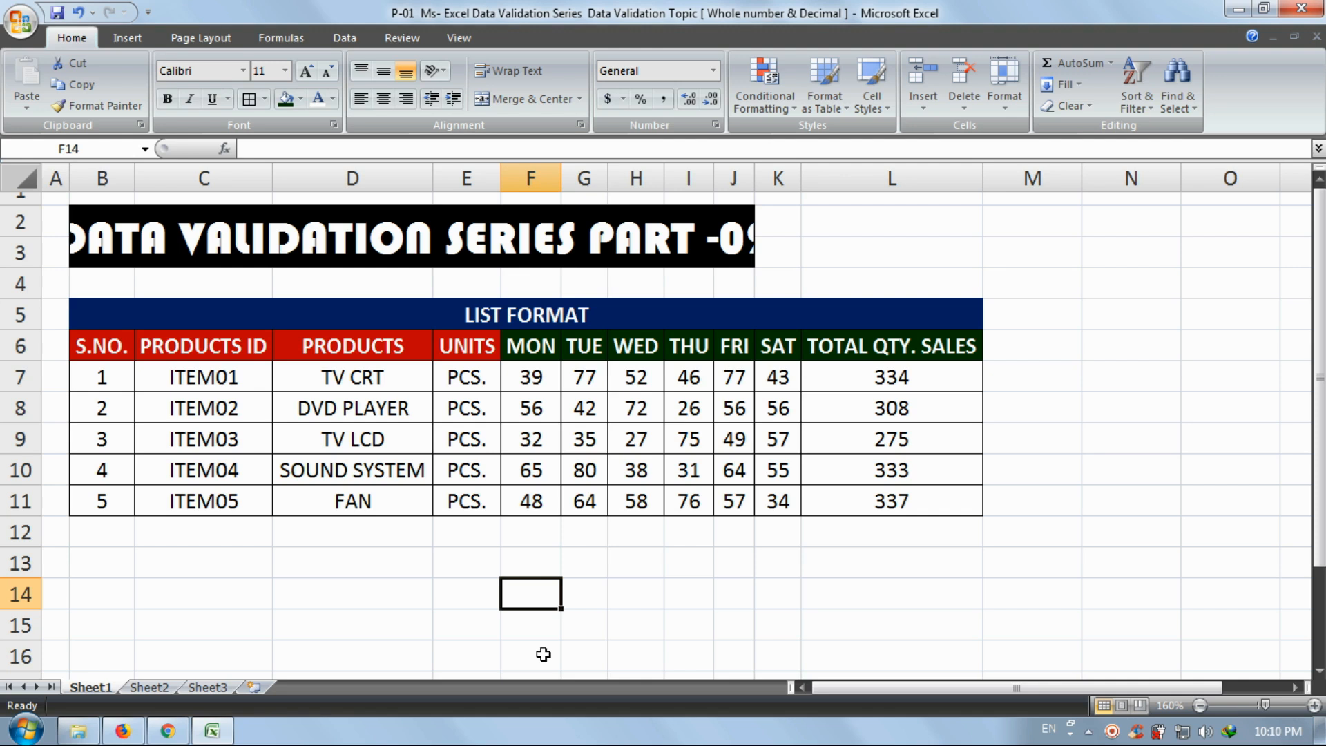
- Extend the merged and centered DATA VALIDATION SERIES PART -02 title across B2:L3
drag(897, 252, 89, 221)
click(517, 101)
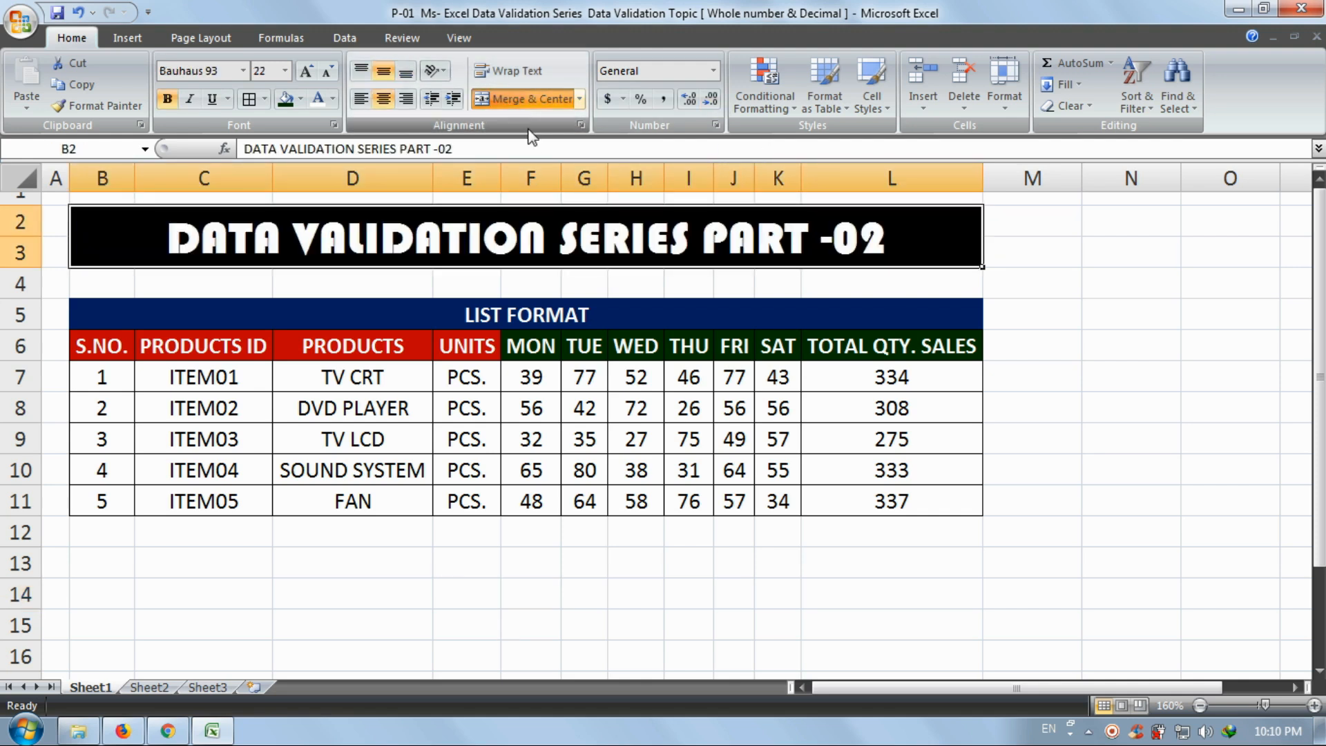
click(760, 599)
click(700, 586)
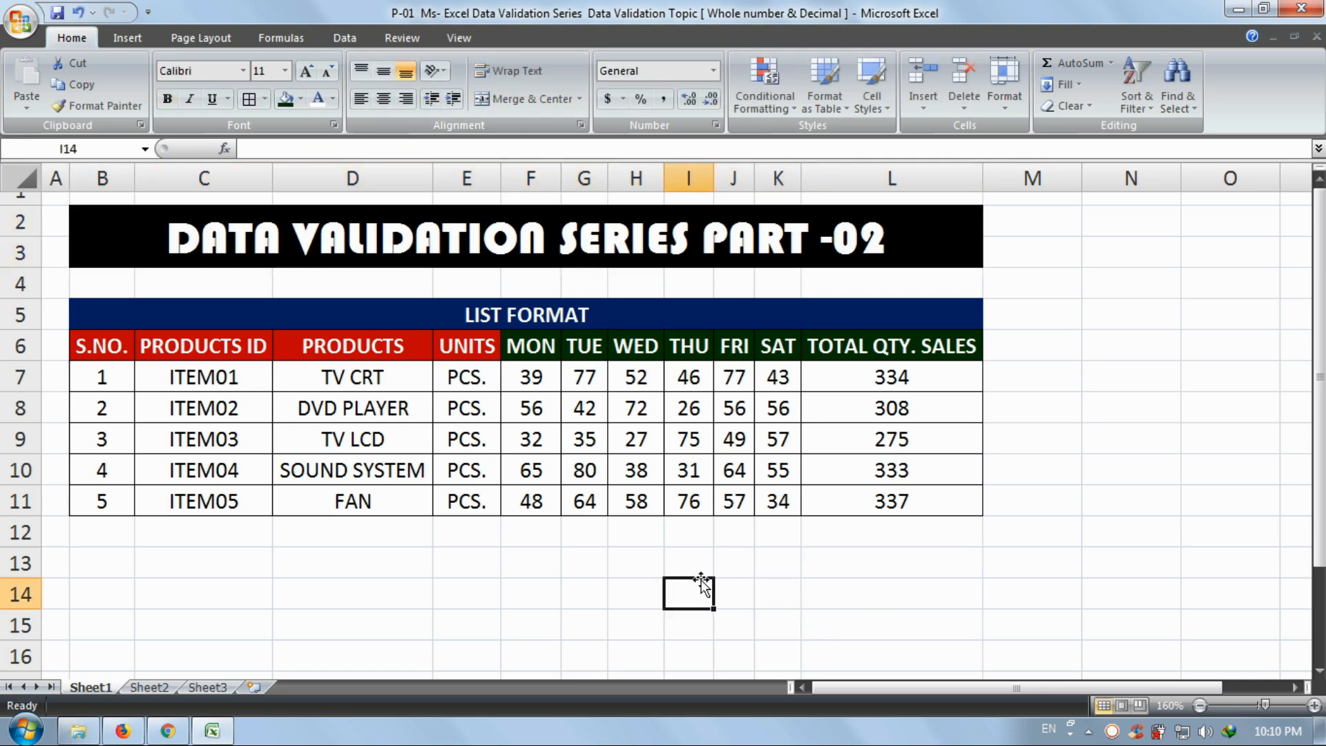
click(276, 36)
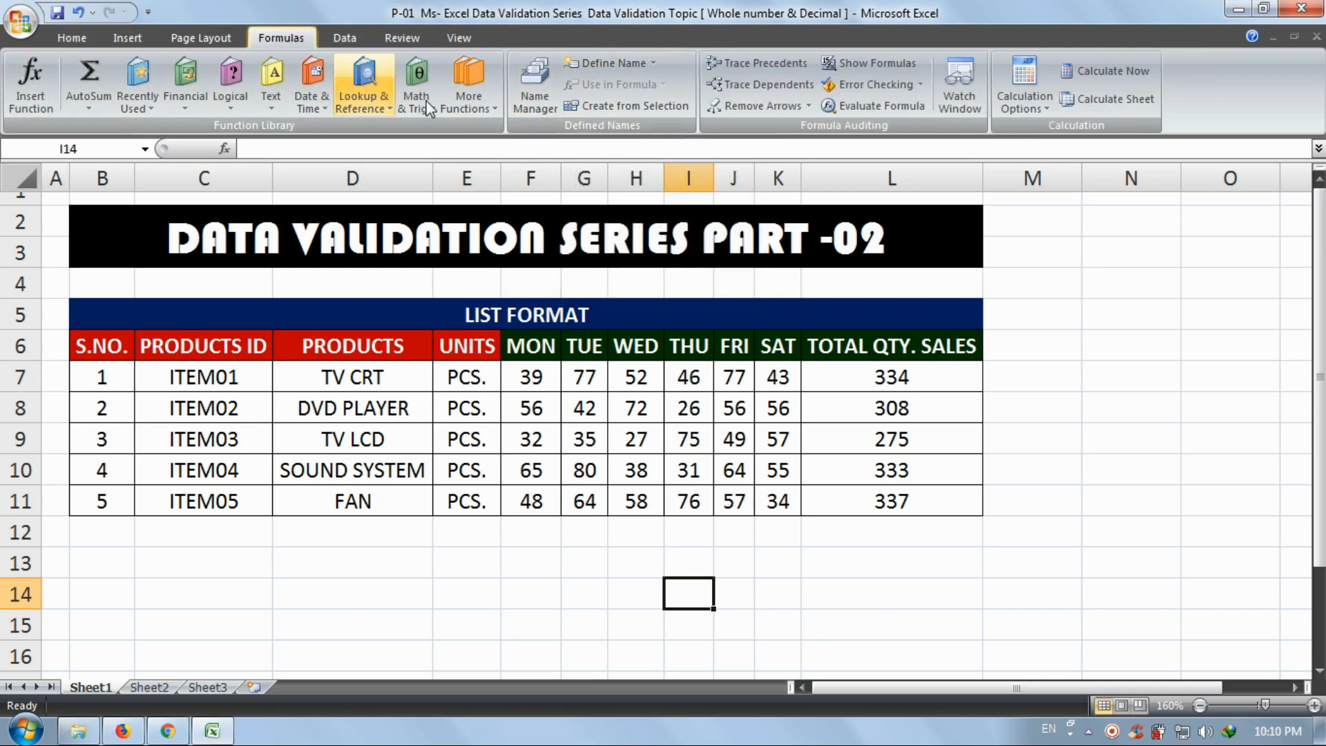
click(635, 65)
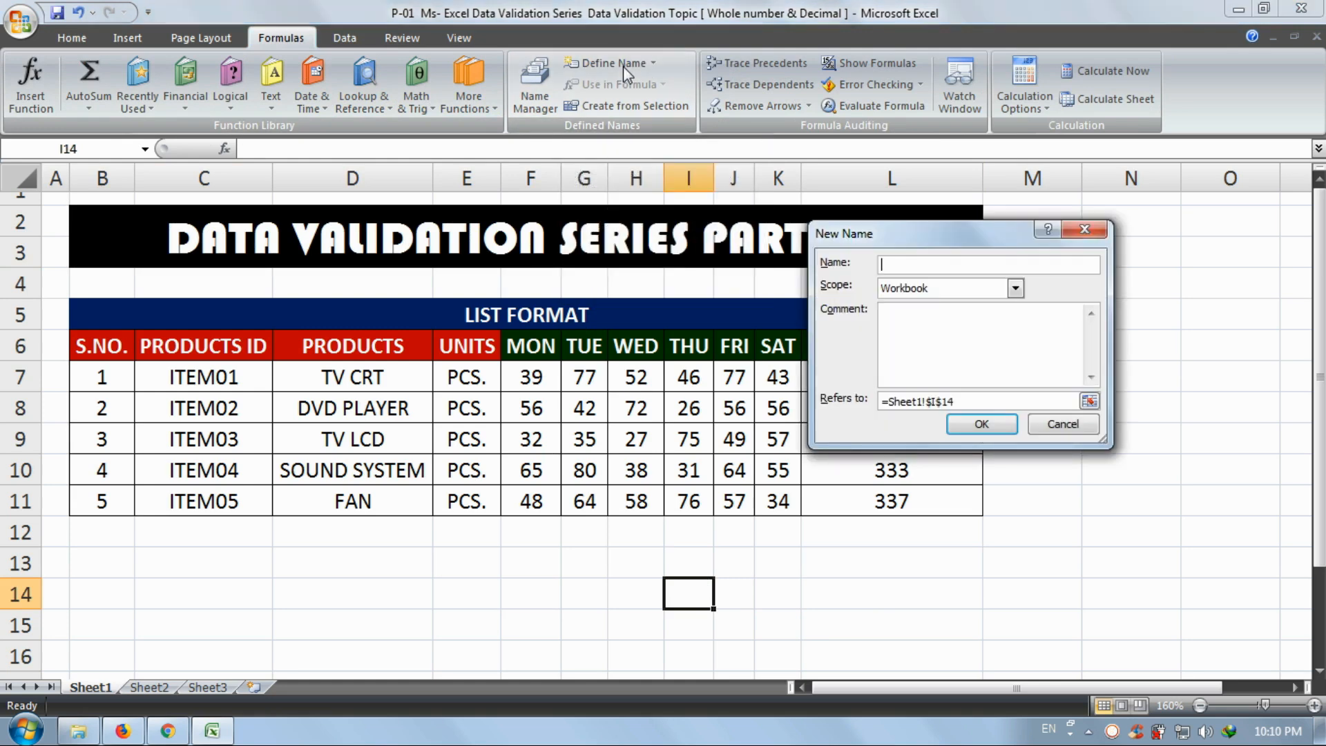
double_click(923, 231)
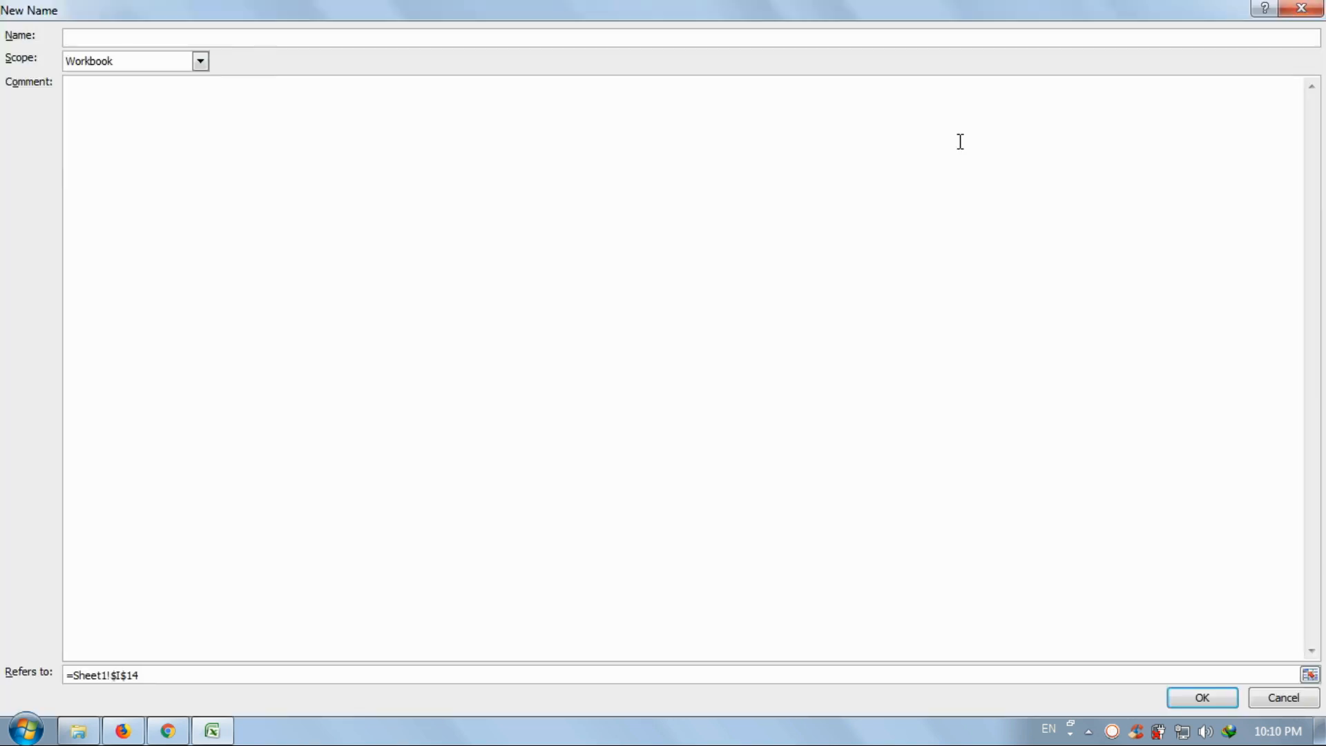
double_click(994, 13)
drag(938, 231, 719, 267)
click(872, 263)
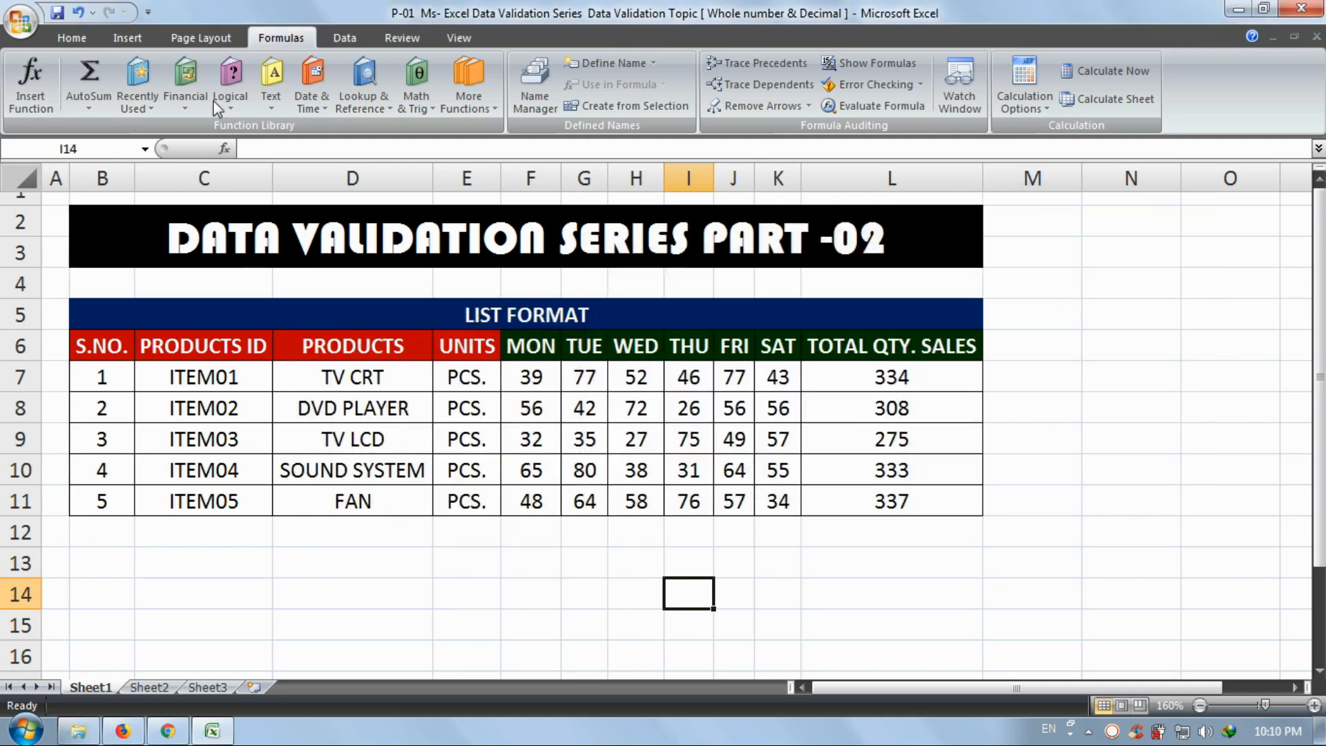
- Define a workbook-scoped name PRODUCTS that refers to the product names in =Sheet1!$D$7:$D$11
click(618, 63)
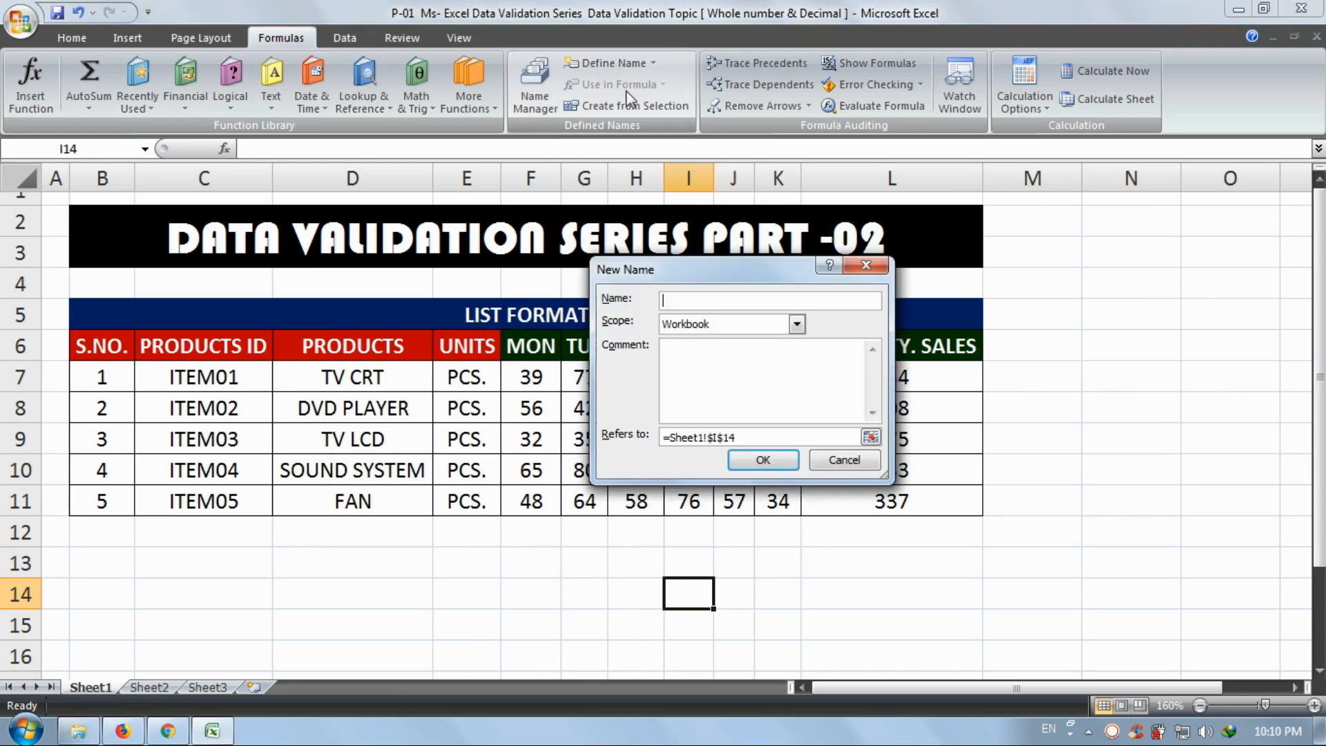
drag(710, 257, 885, 228)
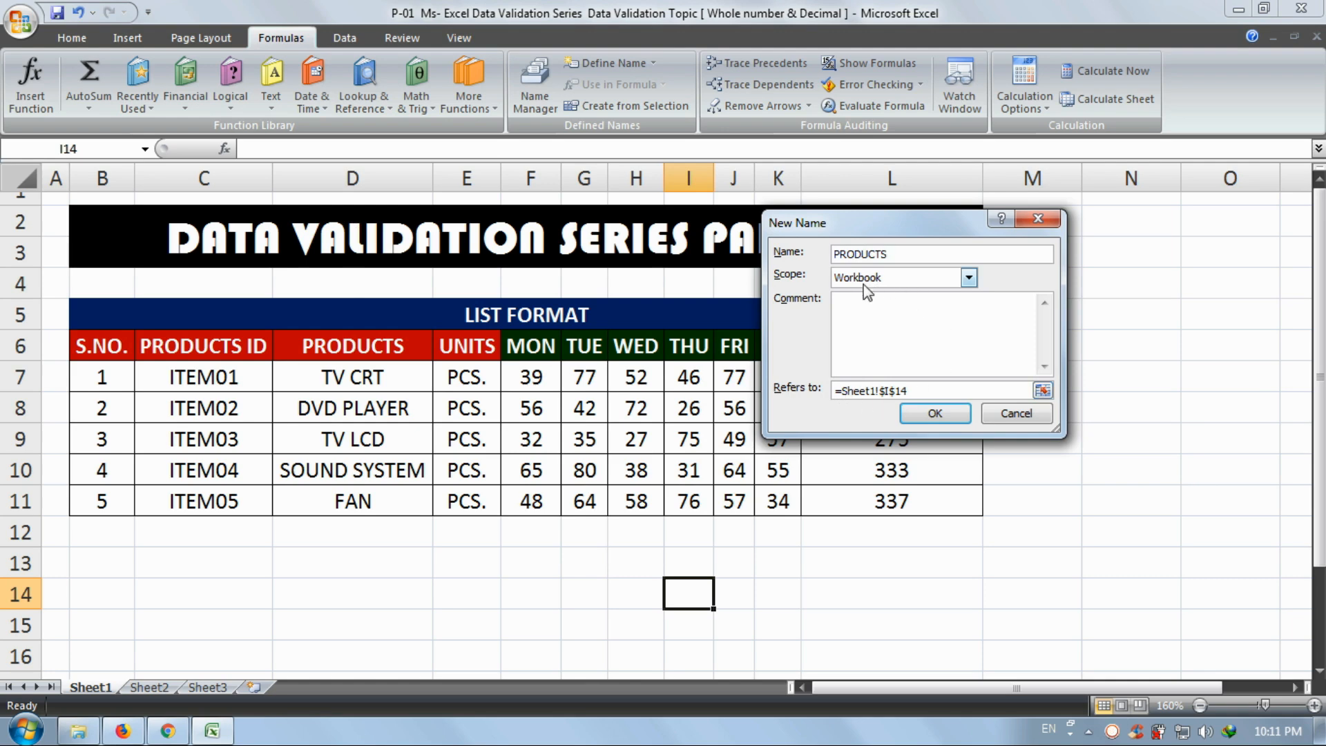
click(923, 392)
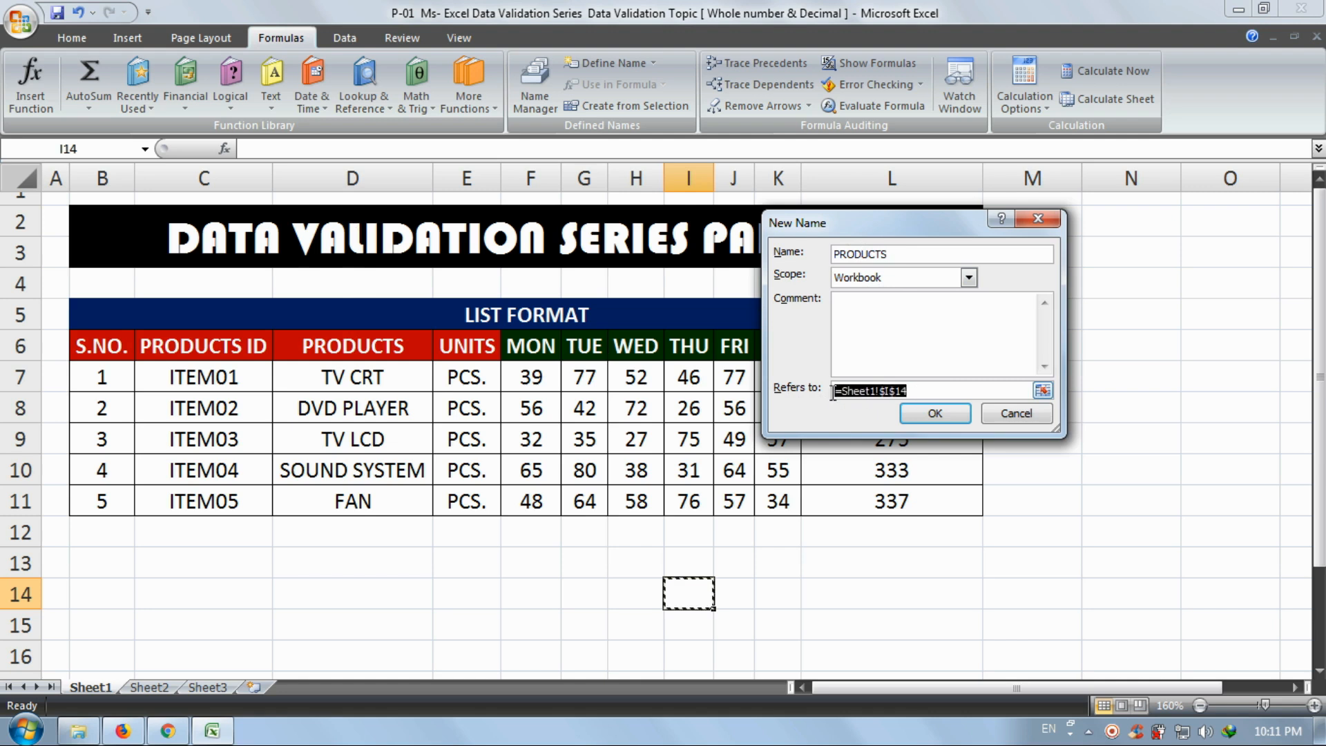
key(BackSpace)
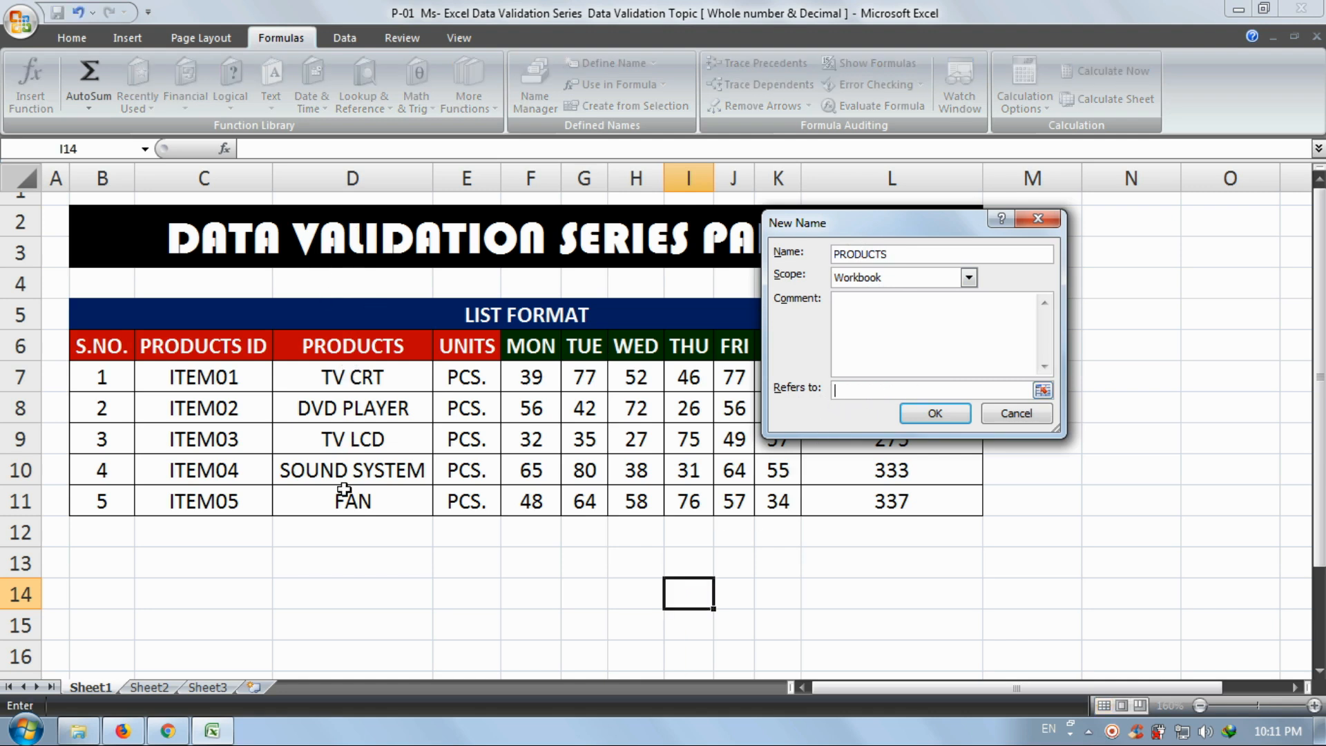
drag(344, 503, 370, 379)
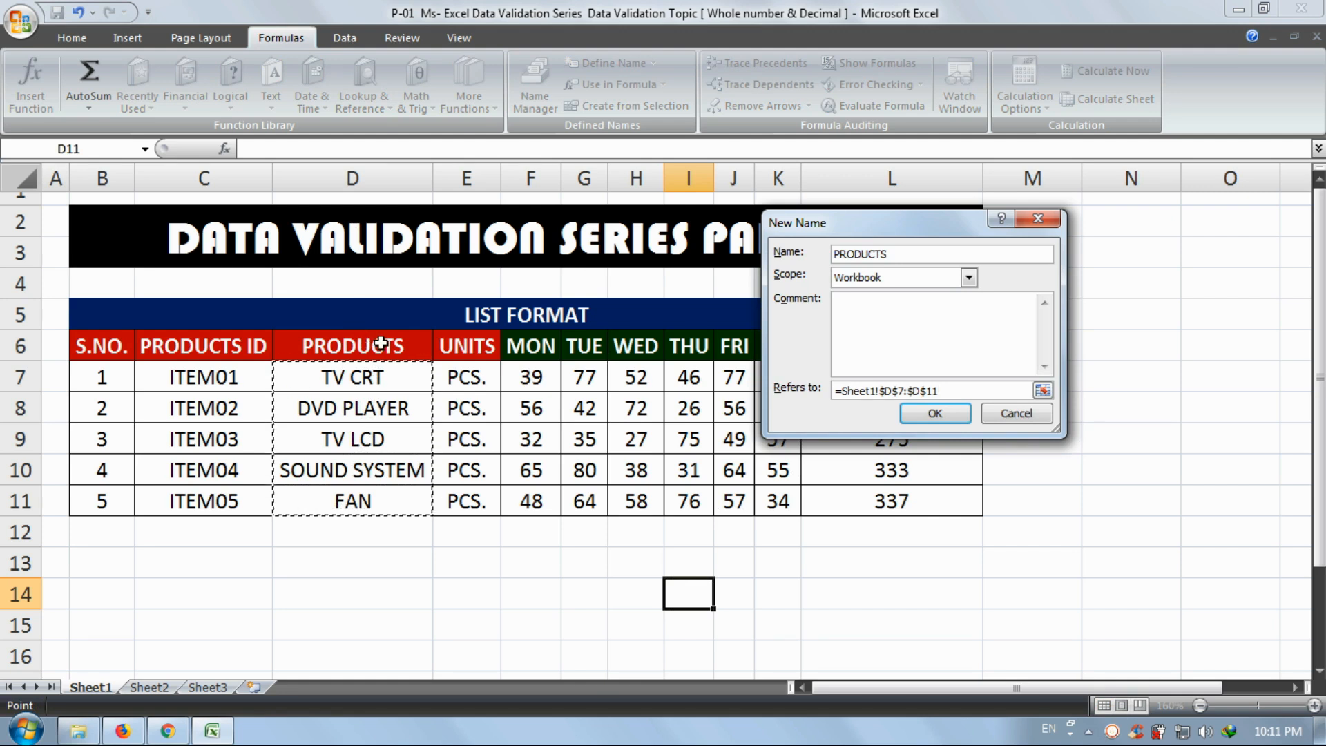
click(934, 414)
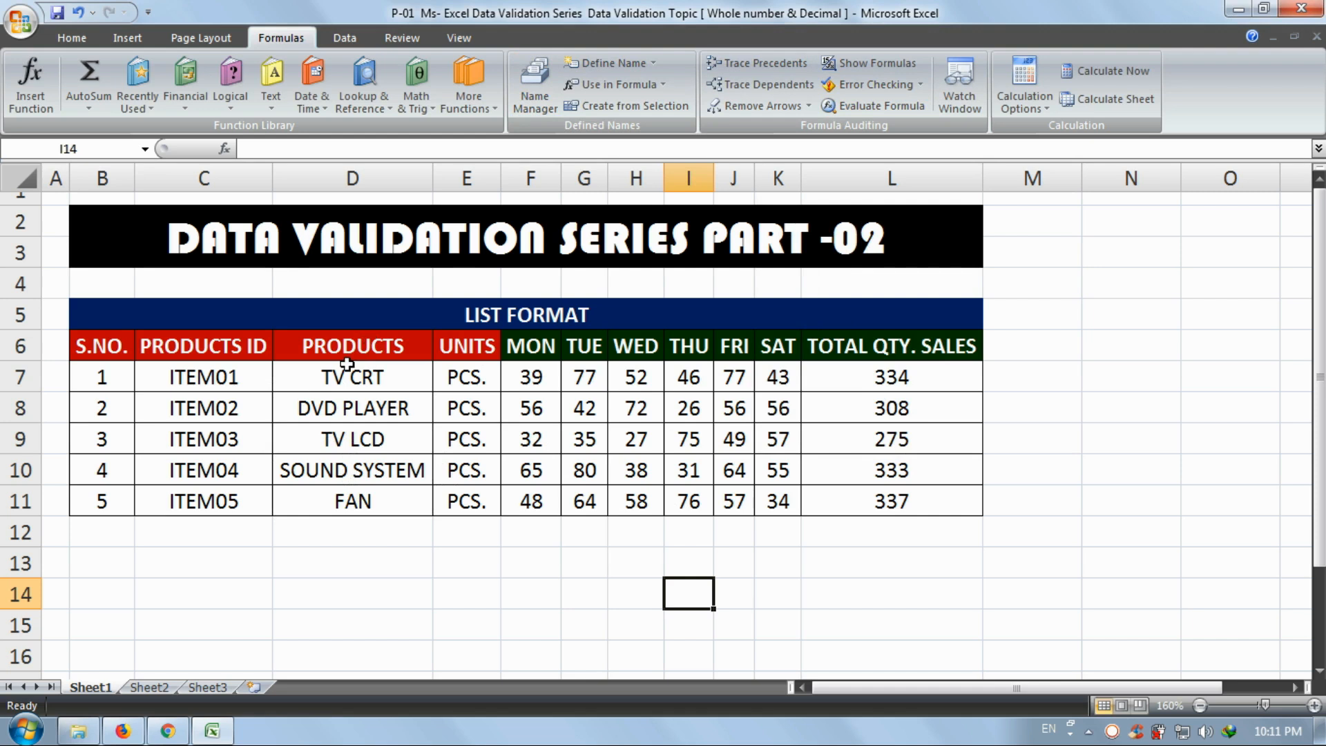
- Review the PRODUCTS name's reference and scope in the Name Manager and close it
click(523, 95)
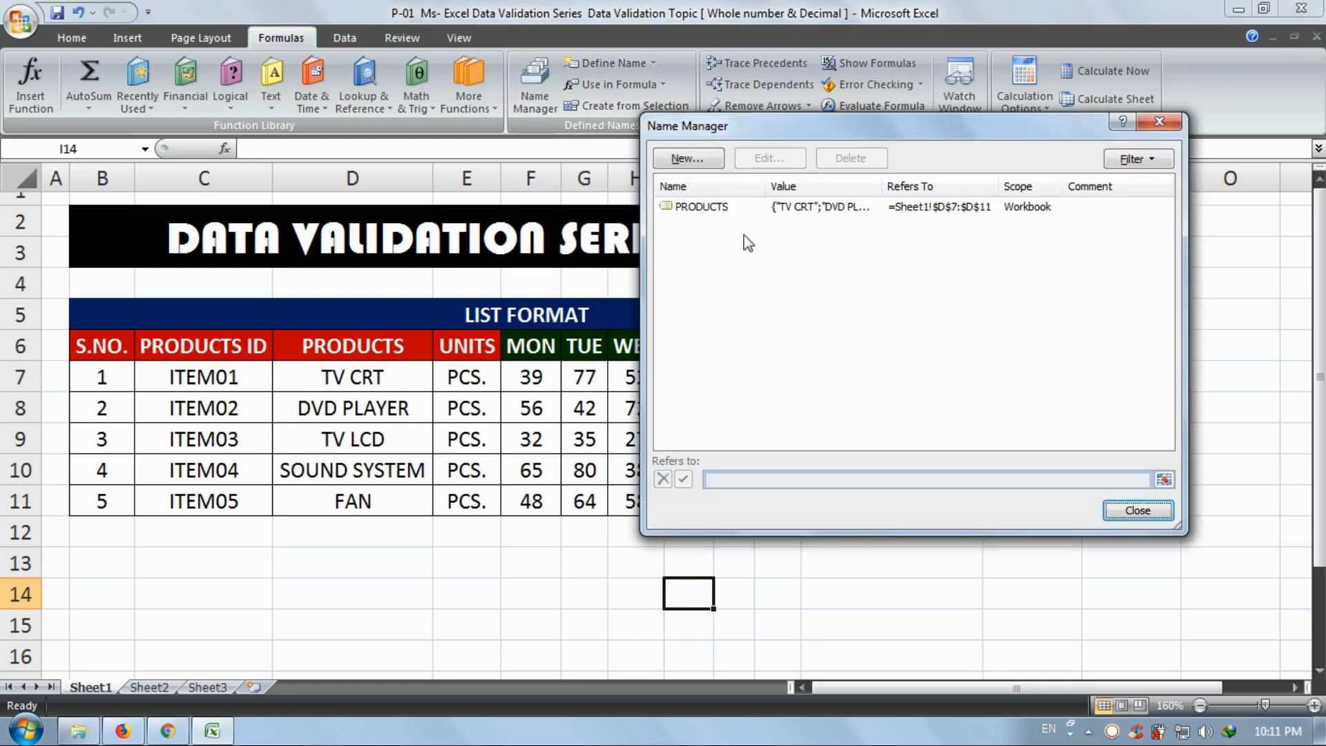
click(702, 207)
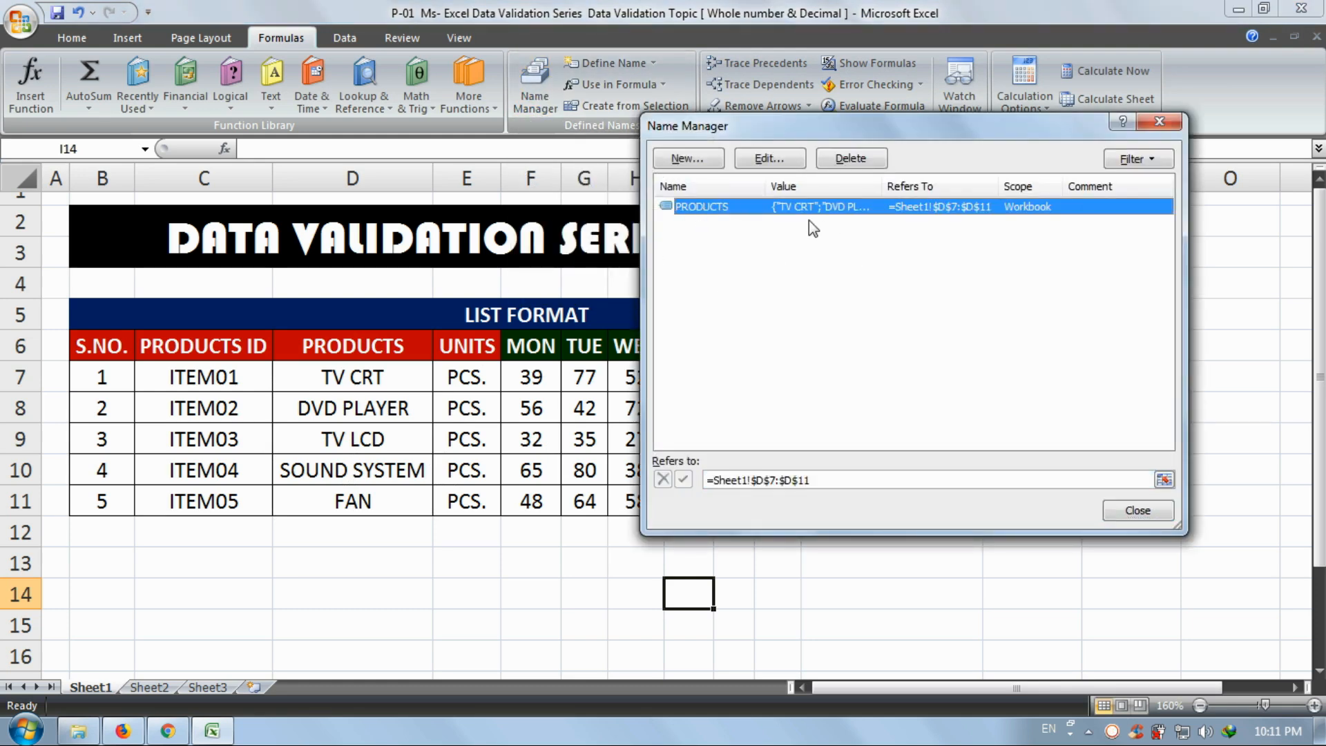
click(936, 278)
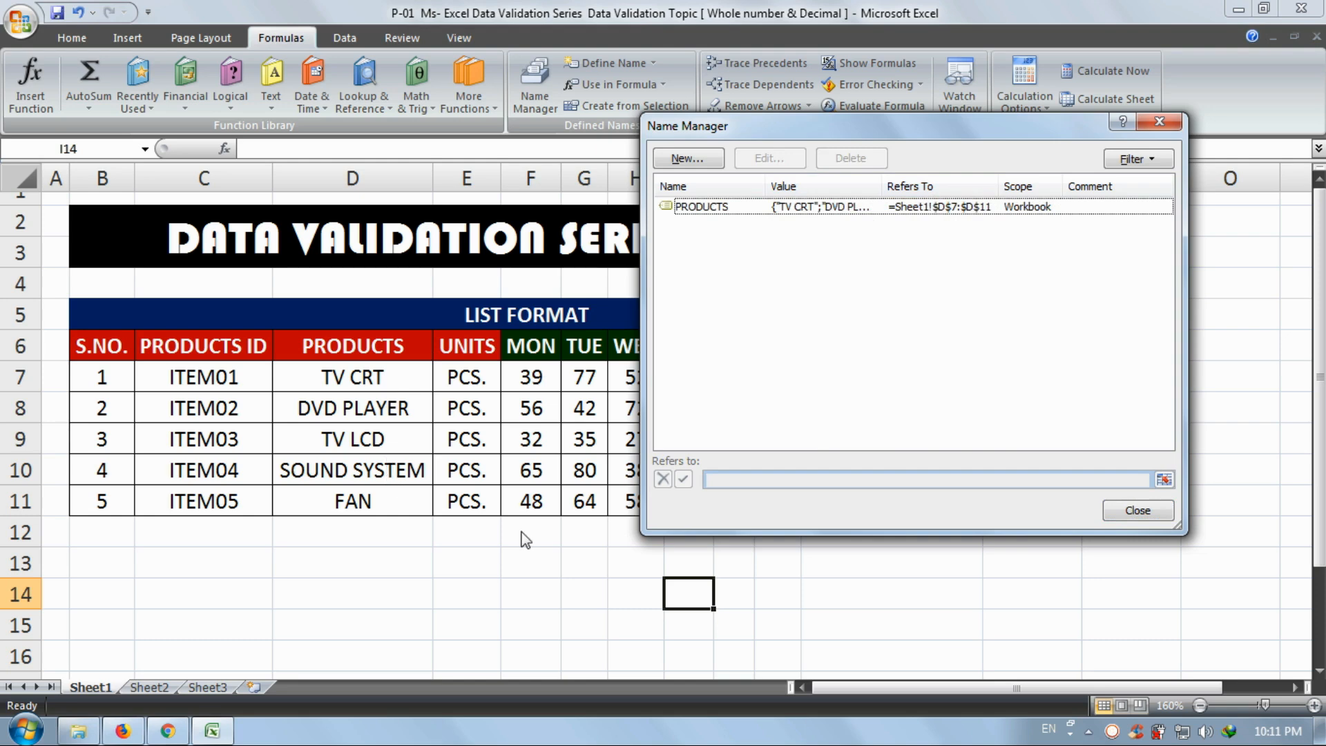
click(1138, 510)
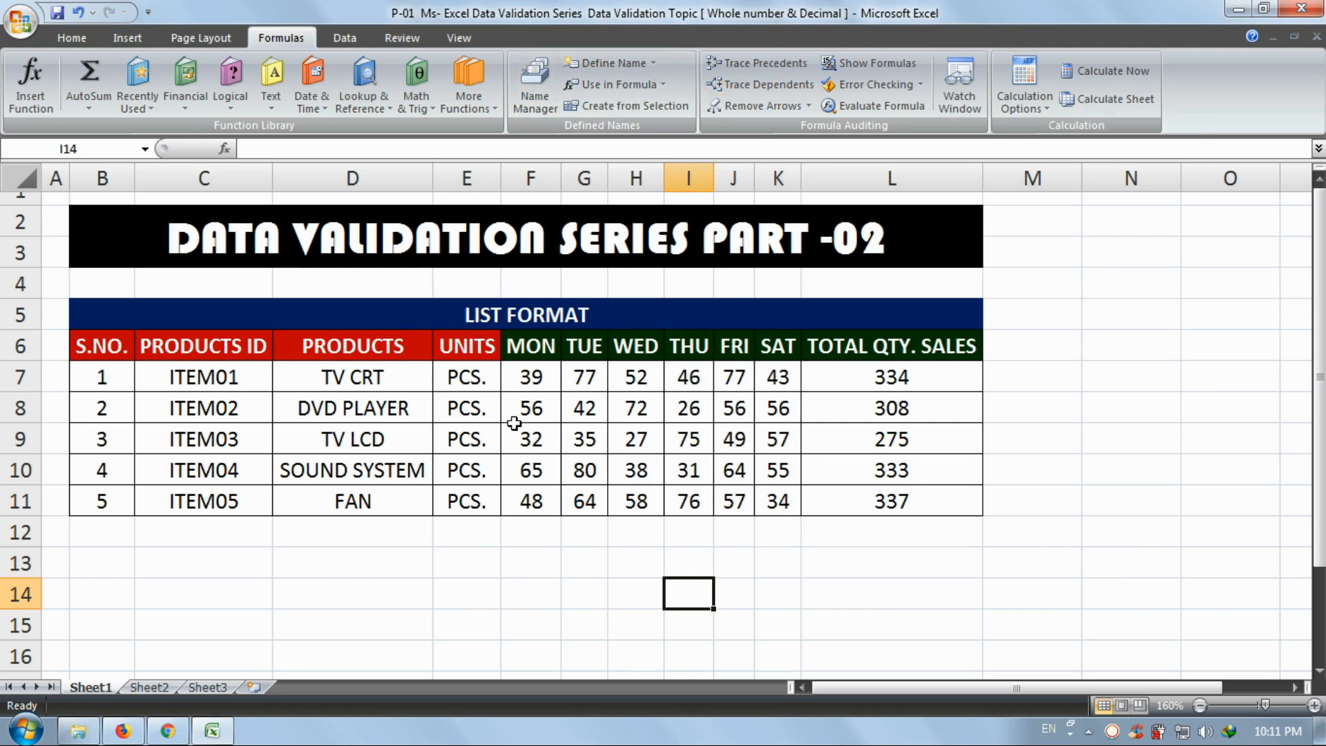
- Switch to Sheet2 and enlarge its view to 200%
click(166, 691)
click(108, 691)
click(149, 687)
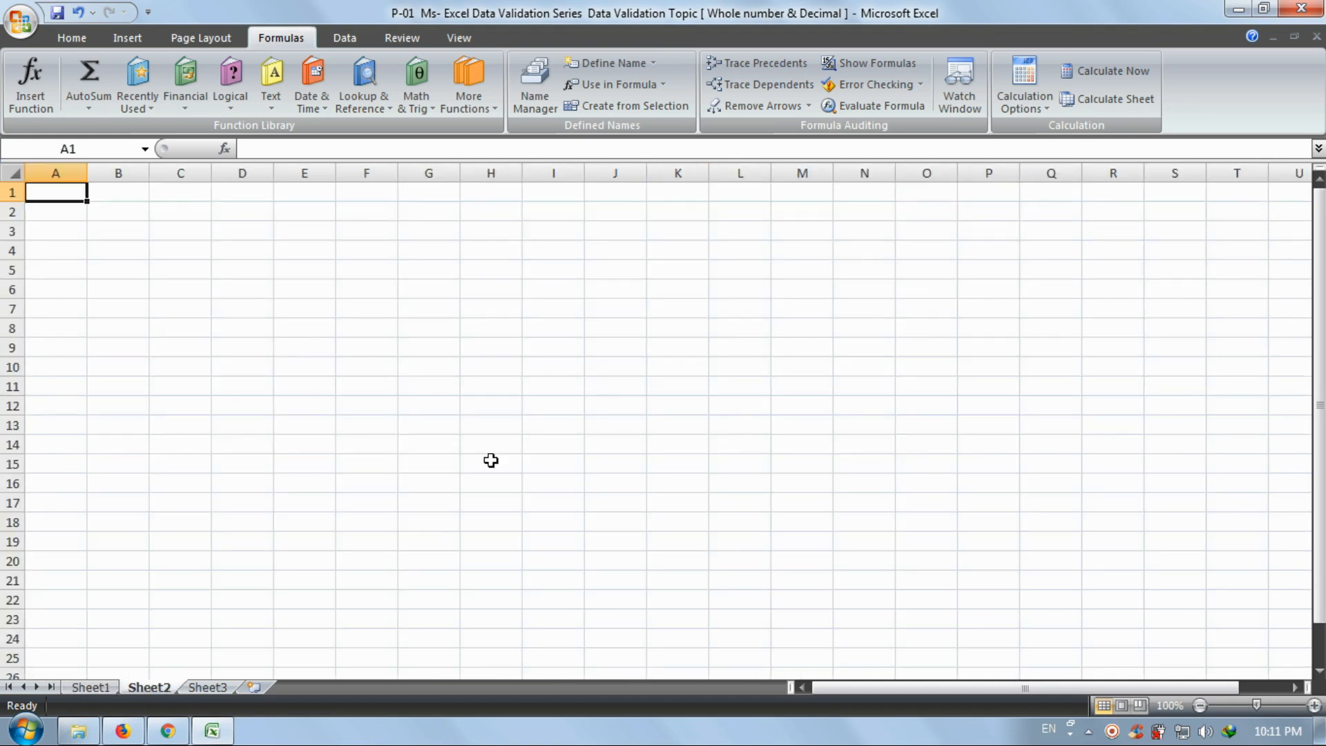
click(1315, 705)
click(1314, 705)
click(1314, 705)
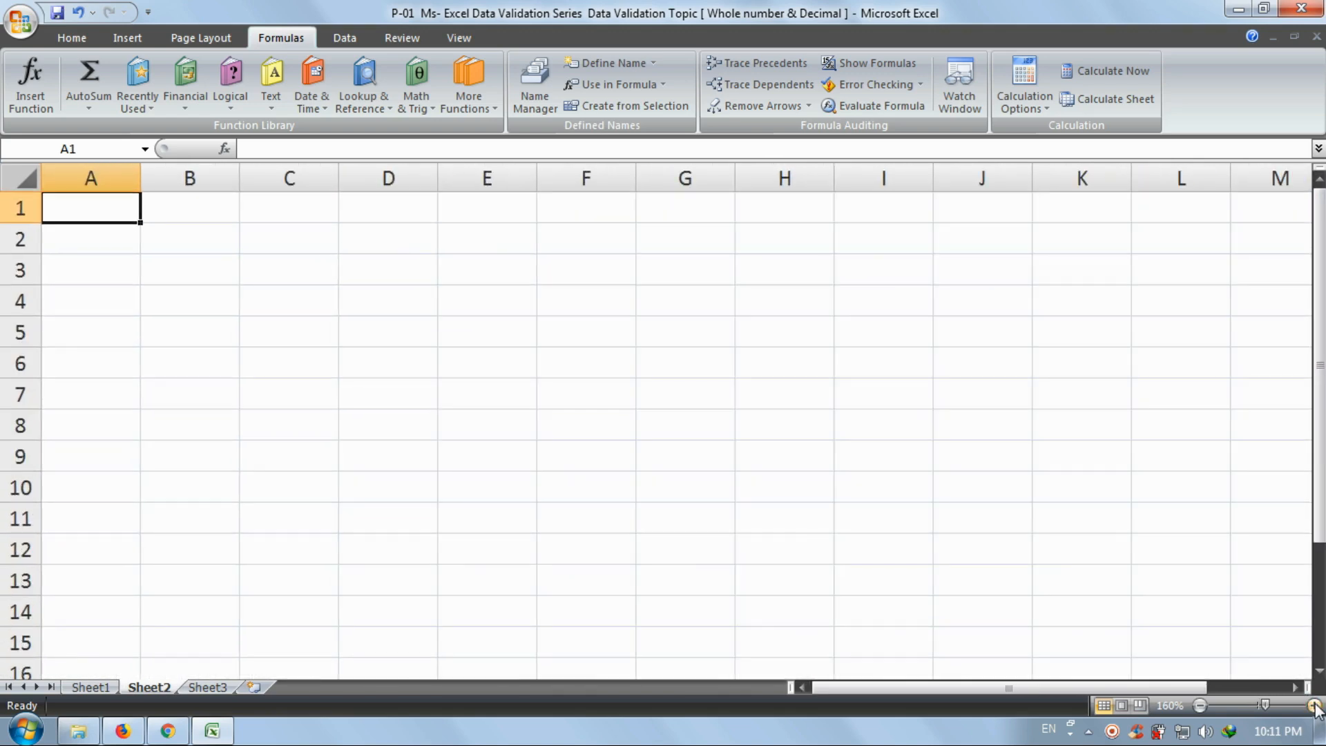
click(1314, 705)
click(1314, 705)
click(663, 423)
click(266, 263)
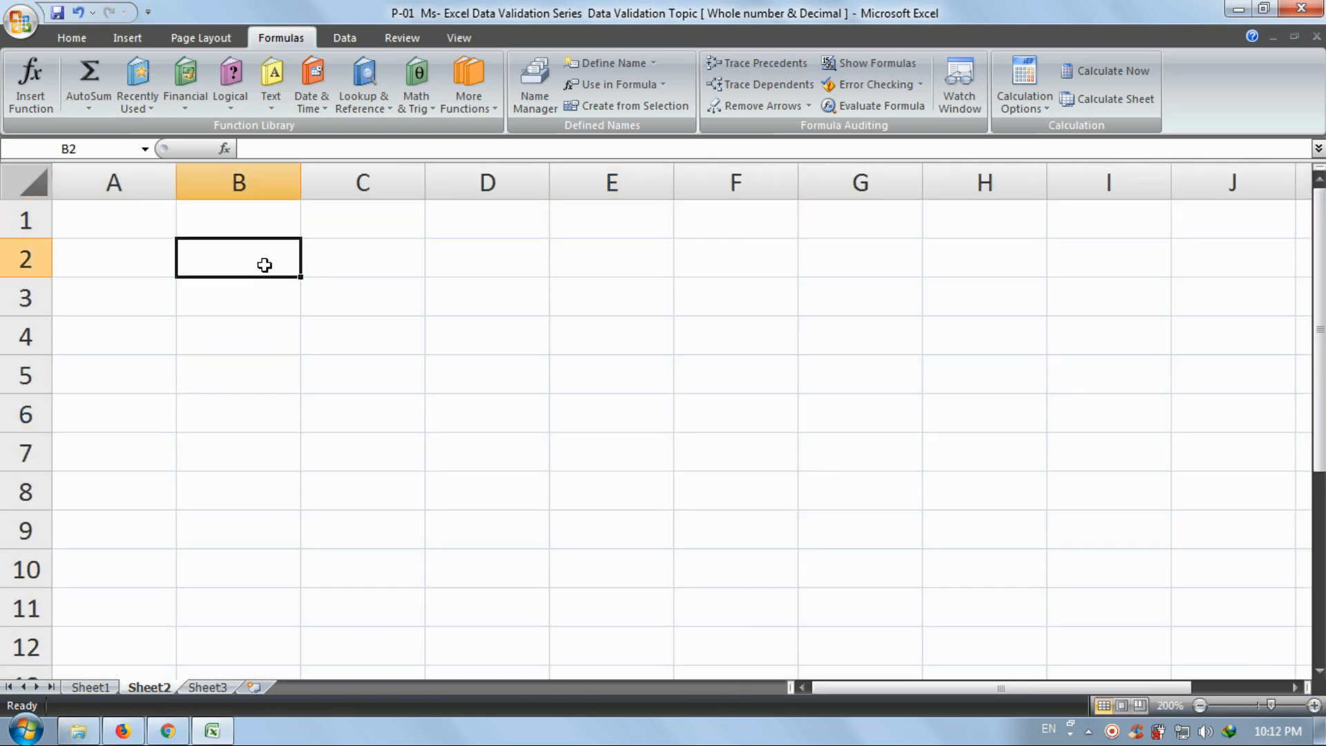
click(275, 292)
click(272, 270)
- Start a data validation rule for cell B3 of Sheet2 with List as the allowed type
click(345, 37)
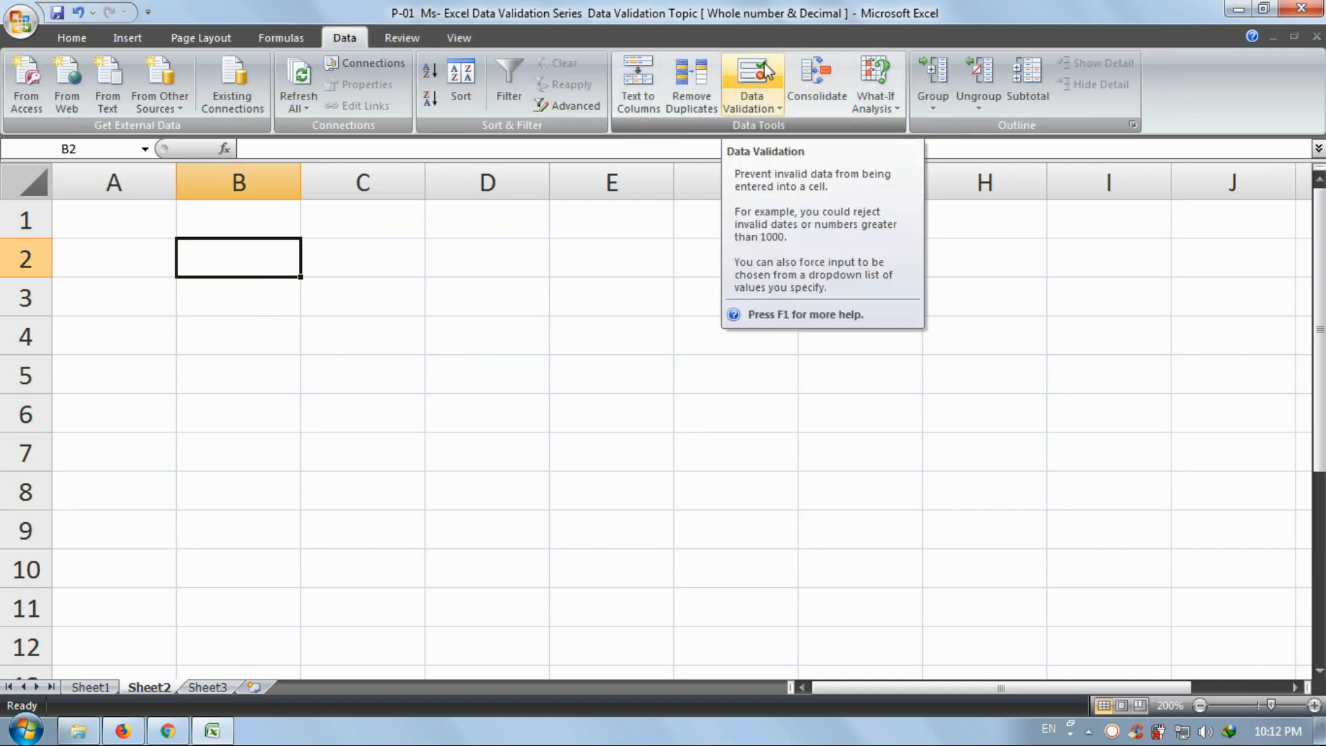
click(255, 334)
click(293, 273)
click(342, 308)
click(234, 265)
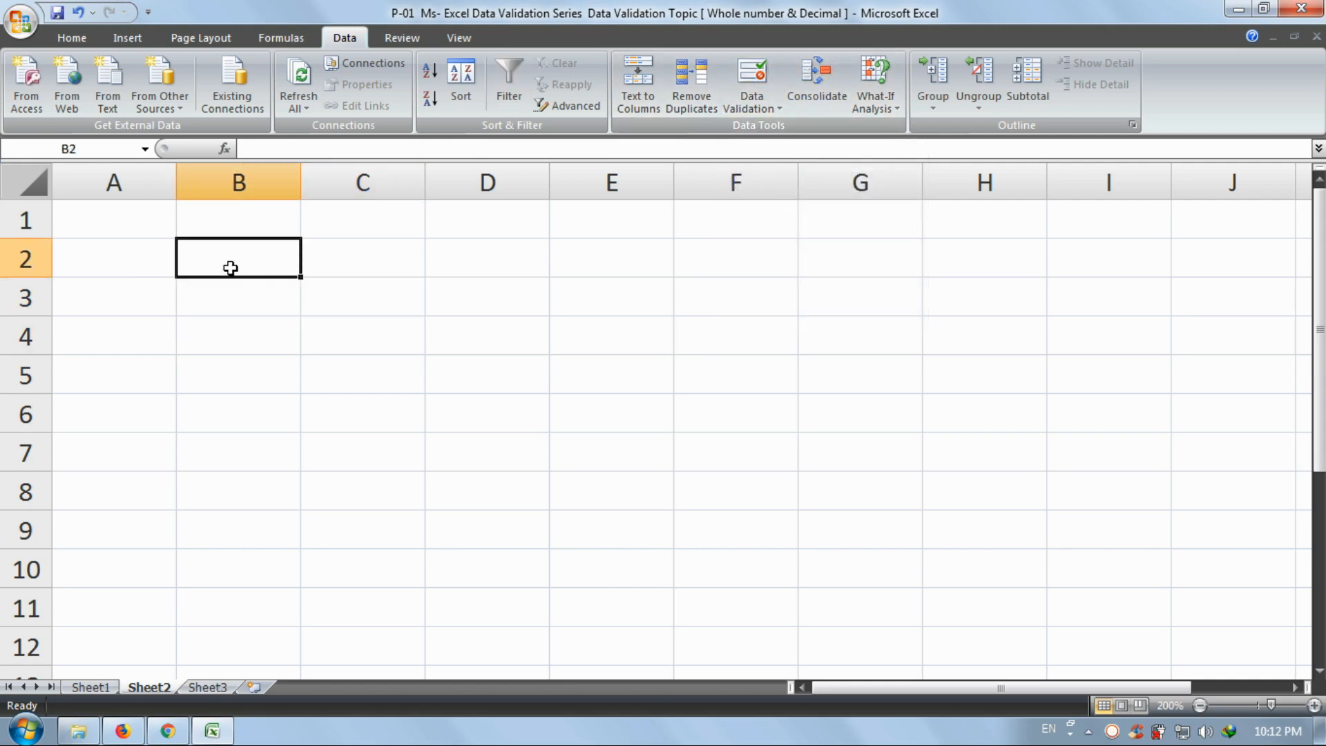
click(253, 303)
click(323, 290)
click(258, 290)
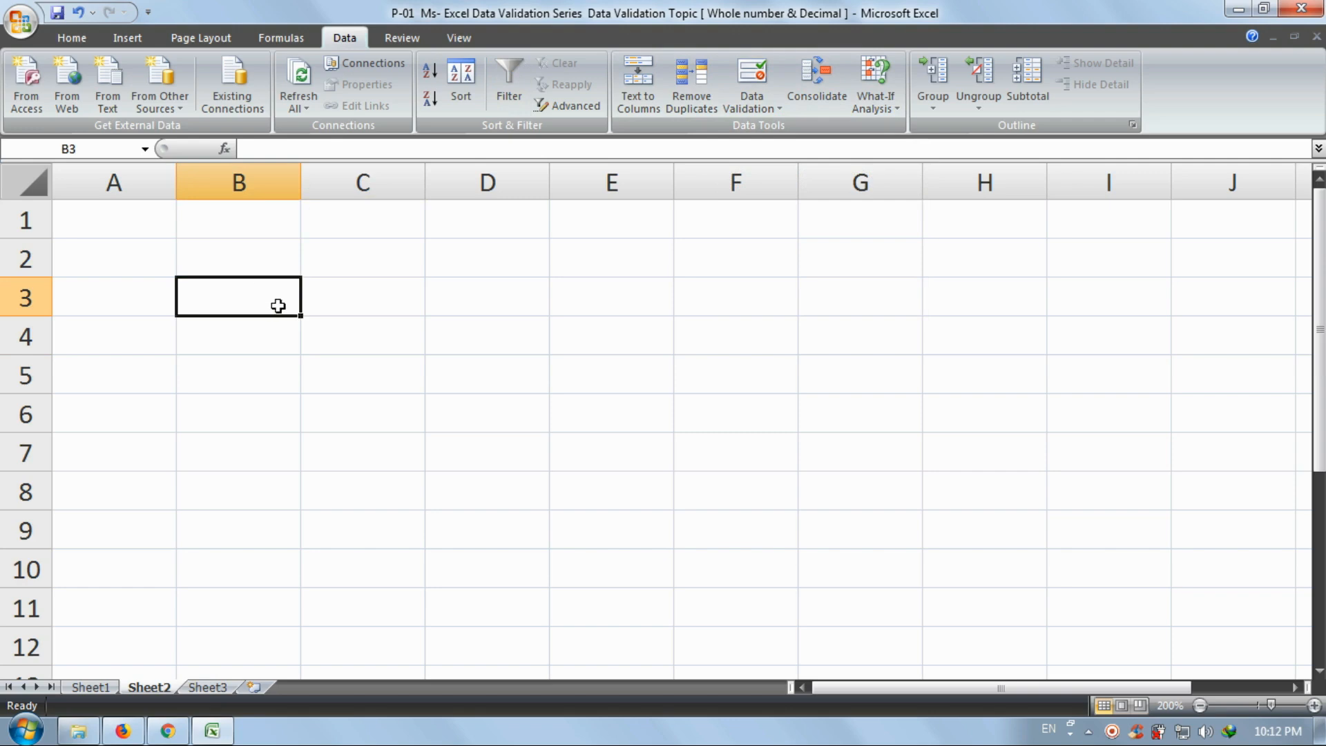
click(740, 69)
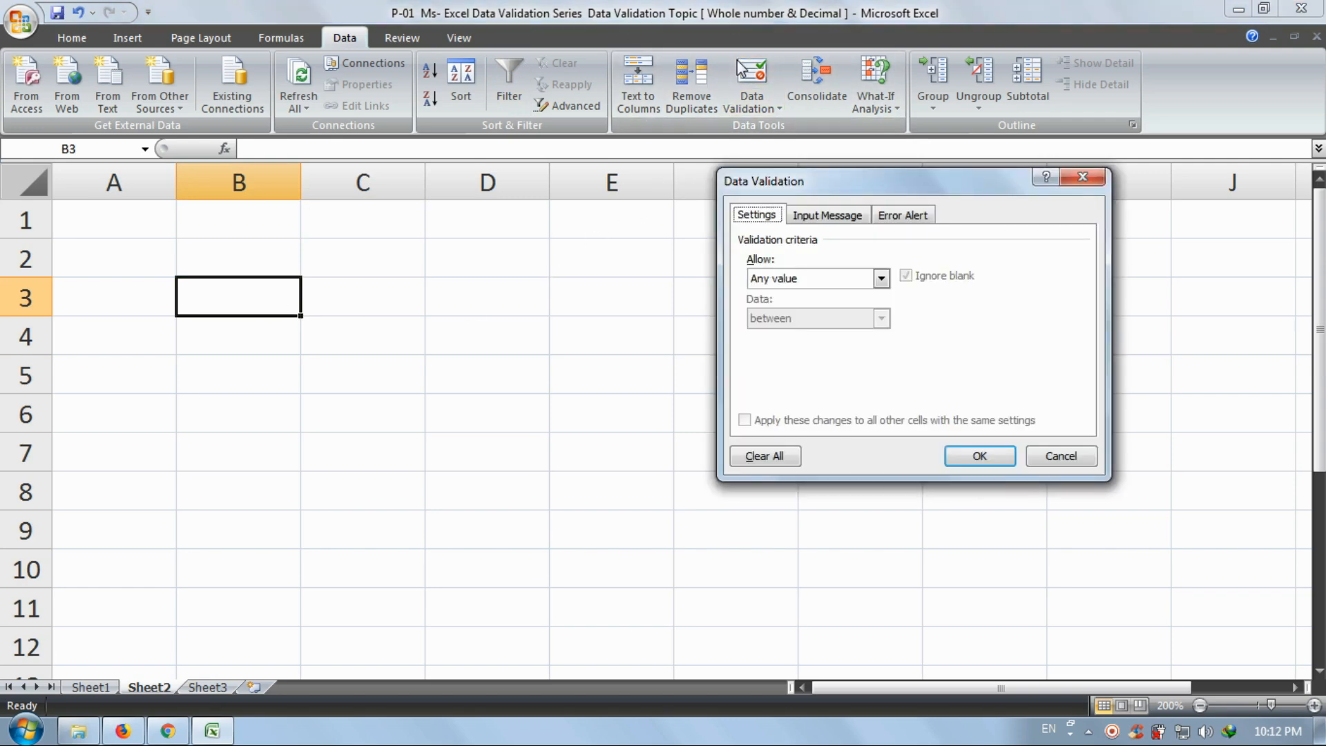
click(846, 281)
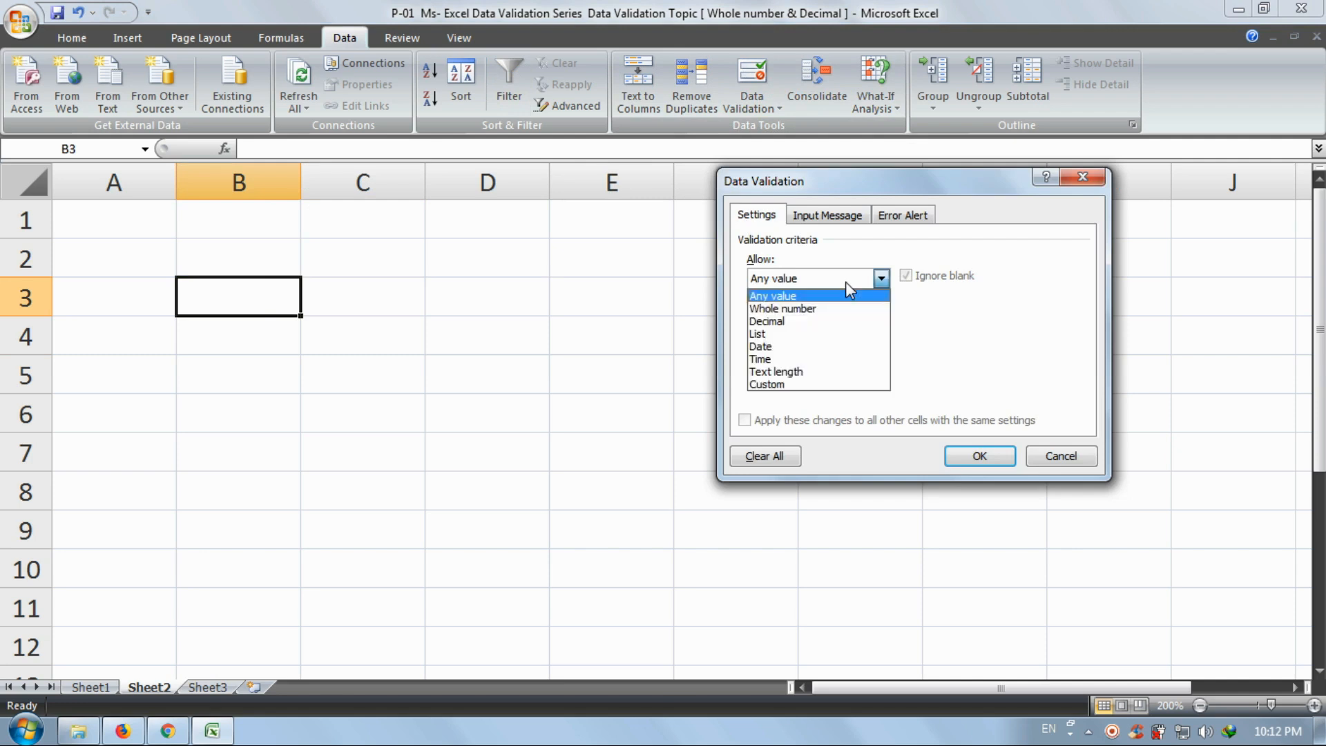
click(844, 334)
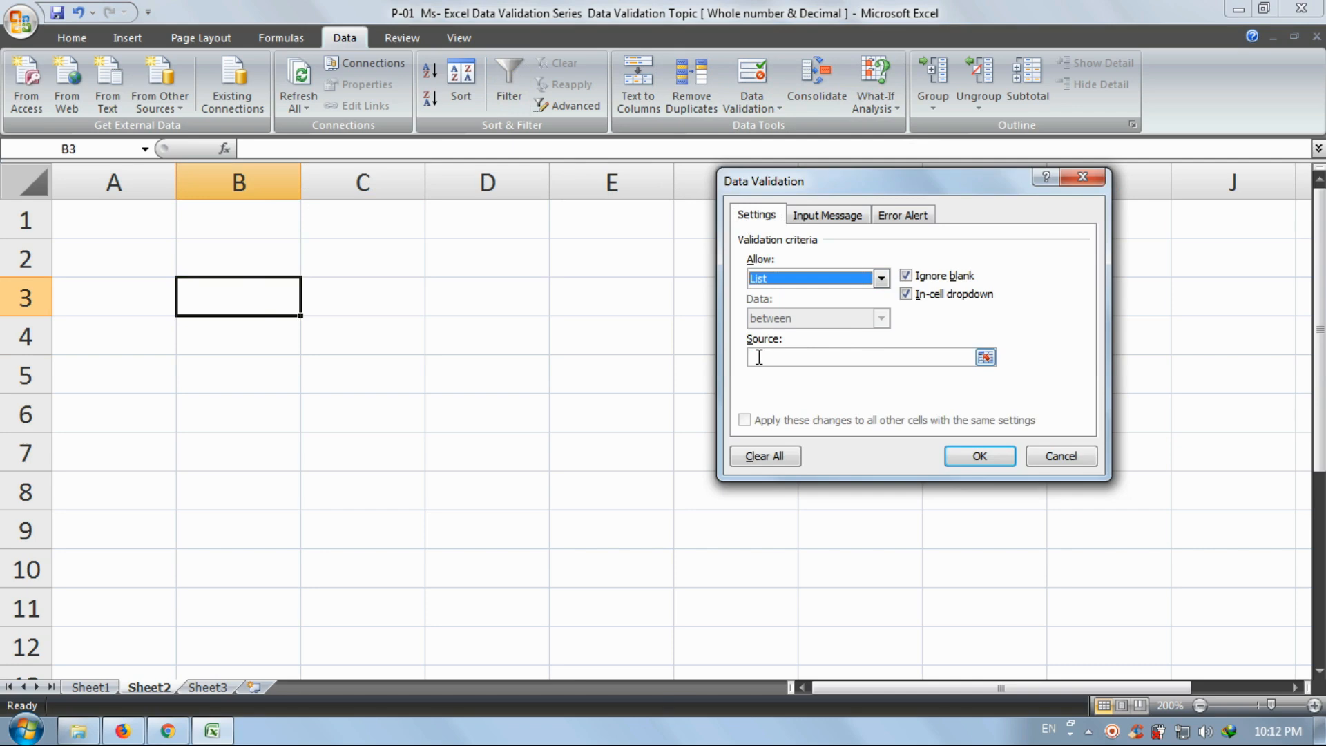
- Set the list source of the validation rule to =PRODUCTS and apply it to B3
click(794, 357)
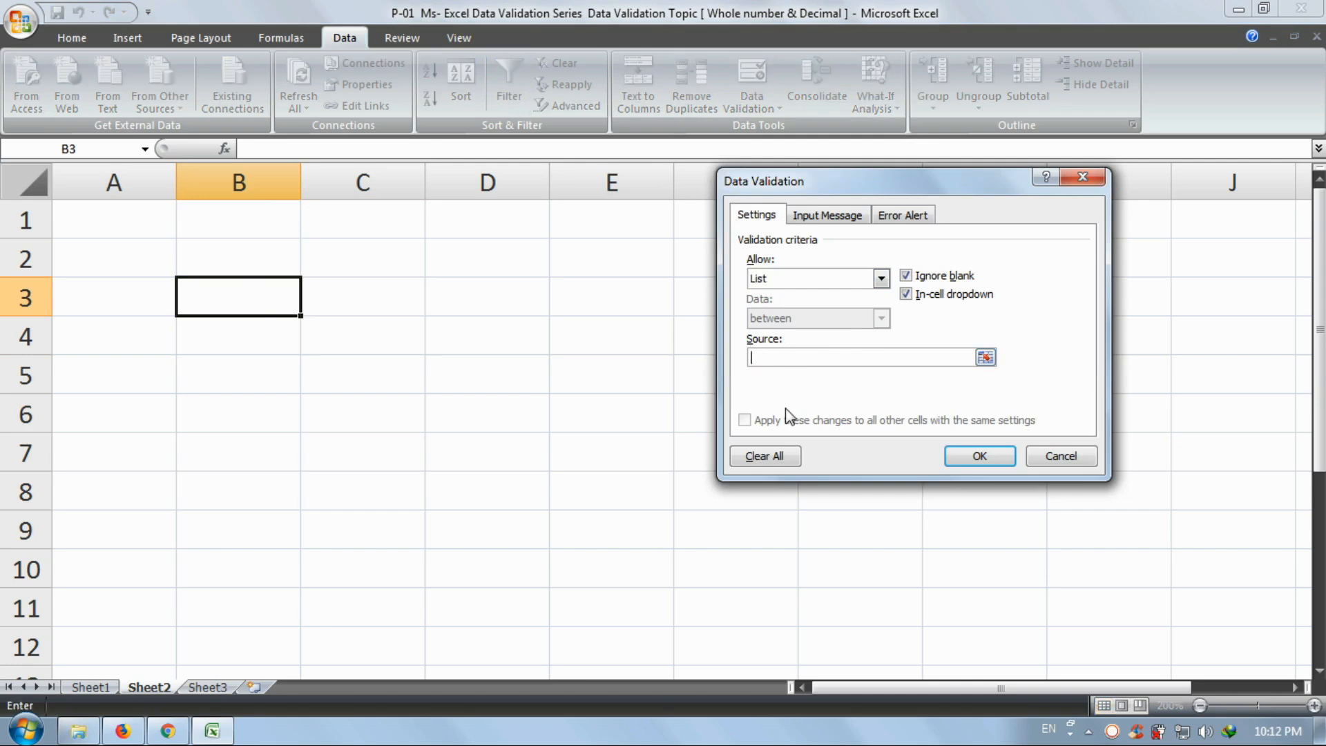
text(=)
text(PRODUCTS)
click(969, 458)
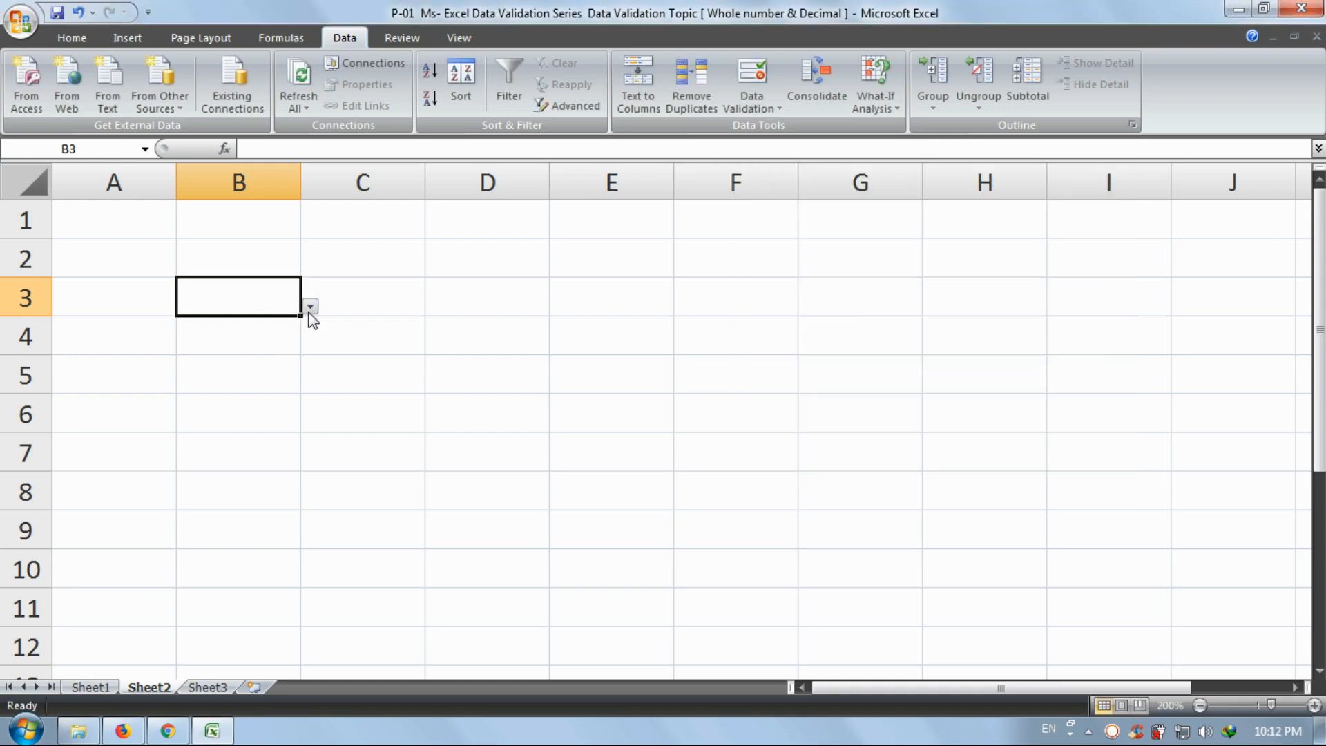
- Test B3's dropdown by choosing TV CRT and replacing it with DVD PLAYER
click(310, 307)
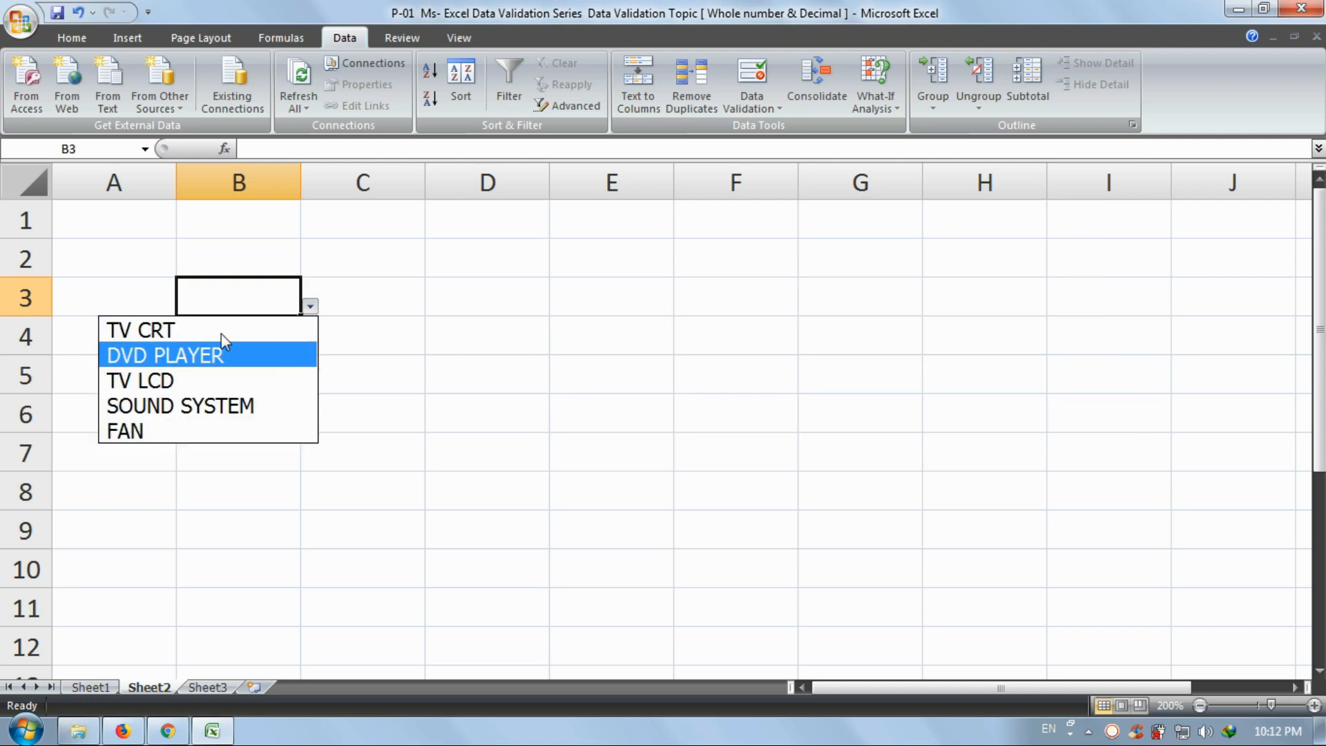
click(193, 329)
click(310, 307)
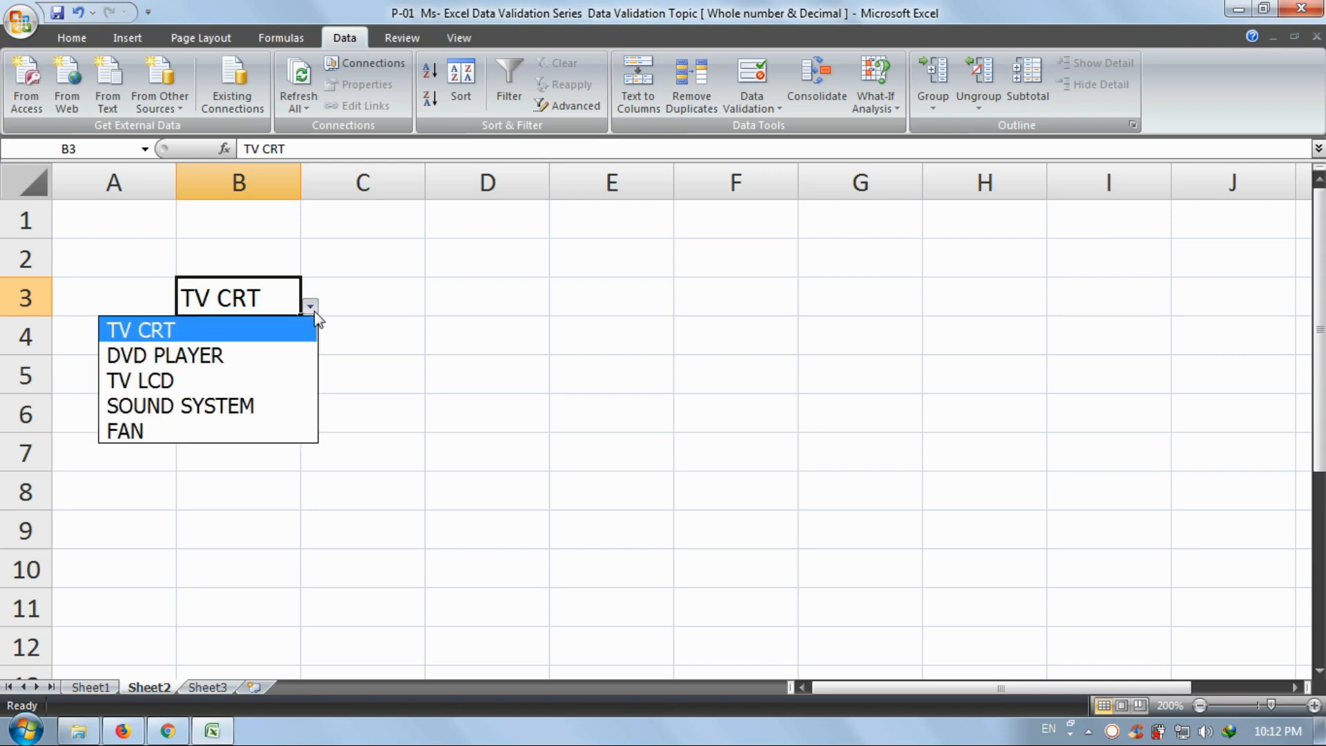
click(261, 363)
click(311, 304)
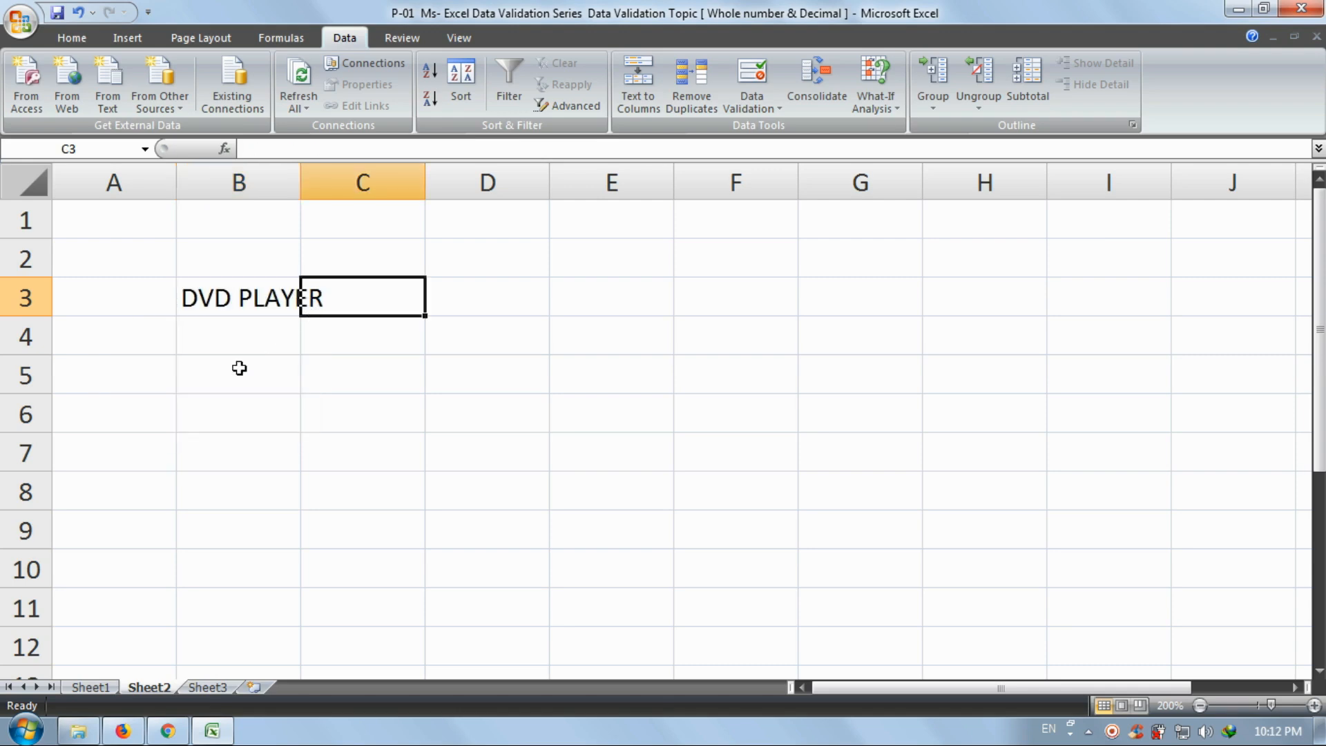
- Choose SOUND SYSTEM from B3's dropdown and widen column B so the product names fit
click(297, 305)
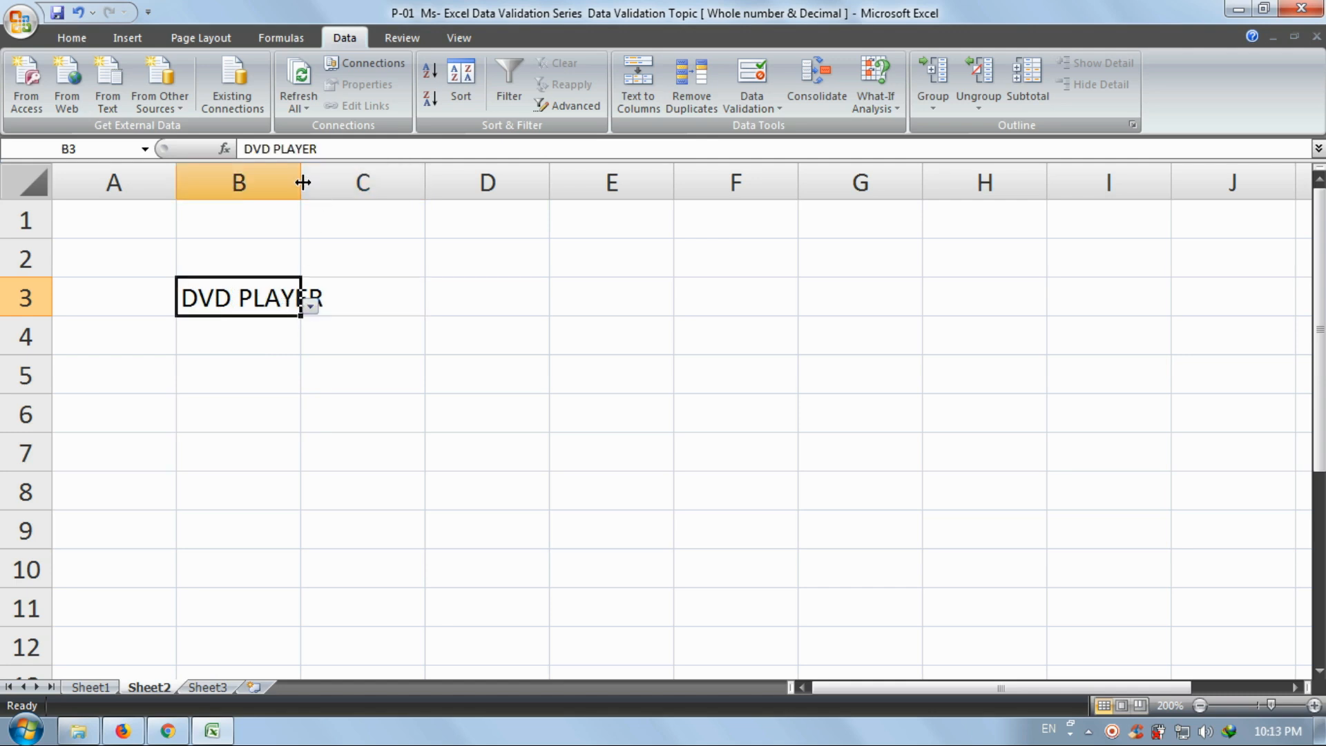
drag(301, 182, 359, 182)
click(368, 307)
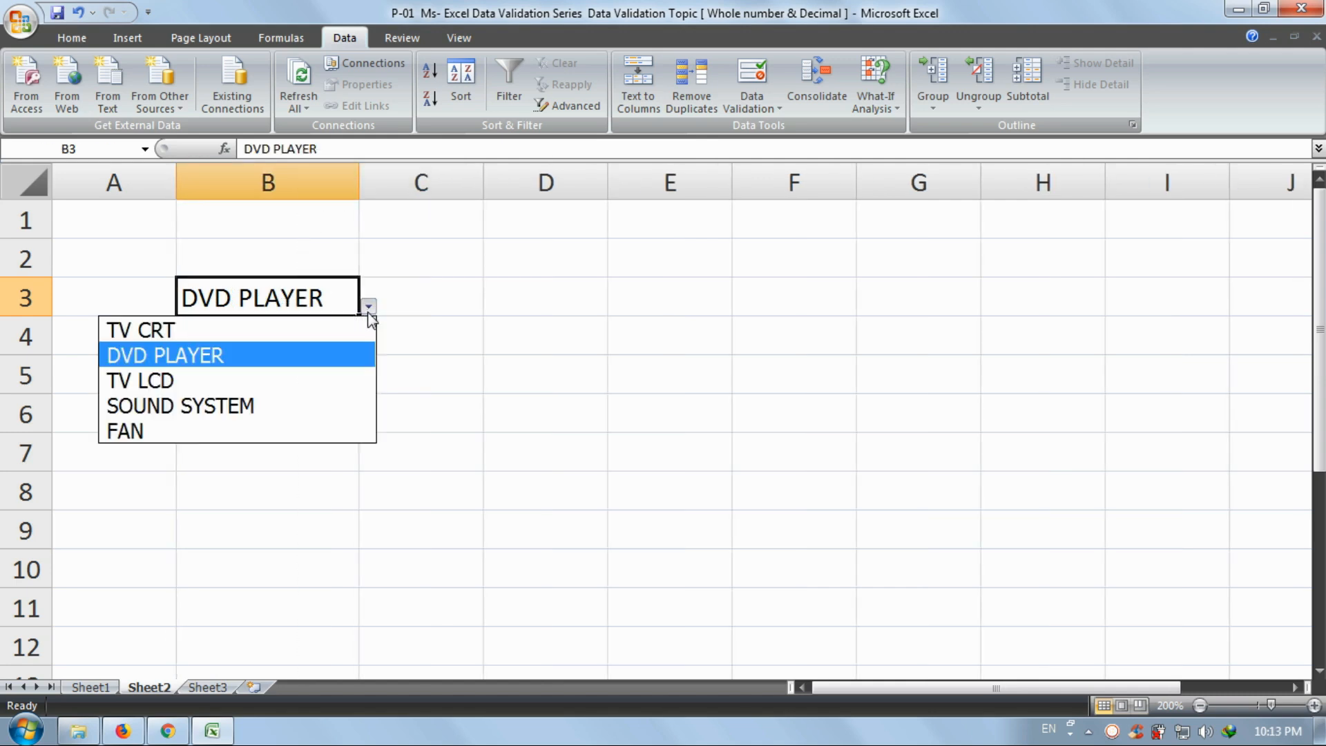
click(309, 403)
drag(359, 183, 393, 182)
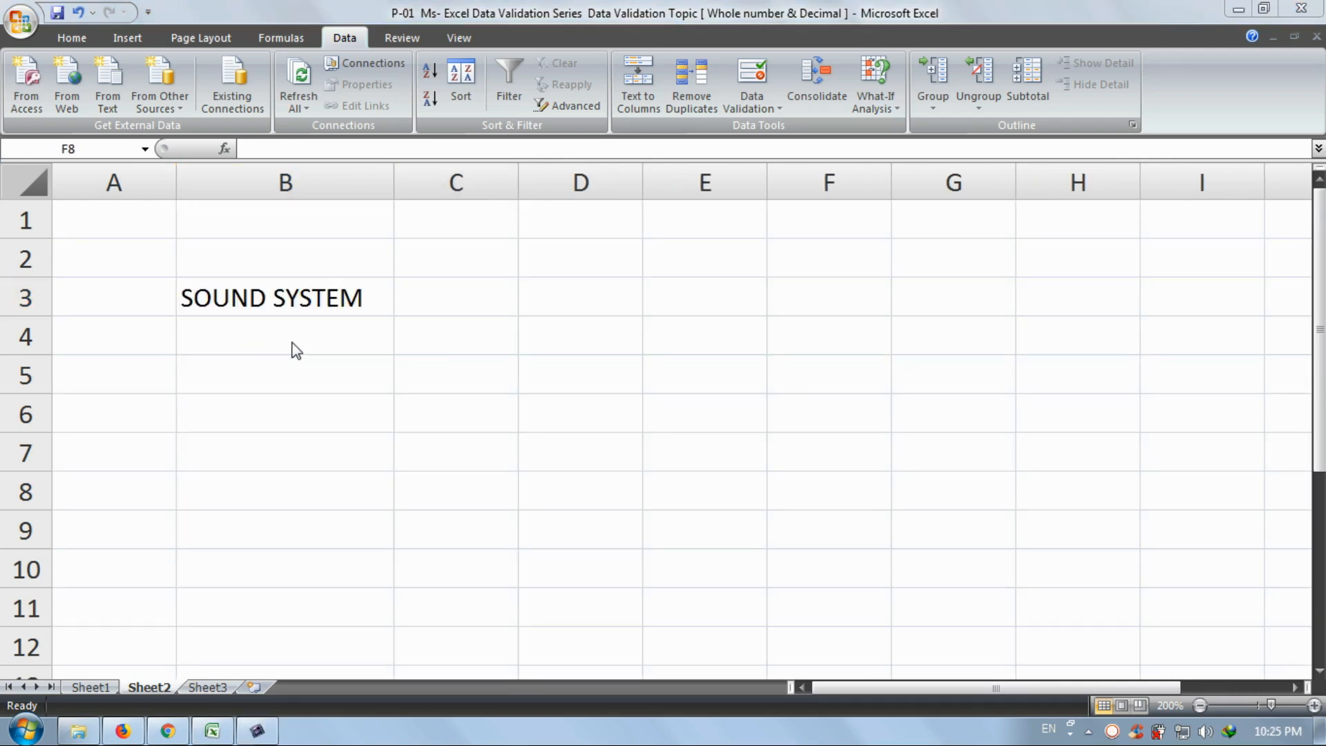
- Open the dropdown list of B3 to view the available product choices
click(342, 296)
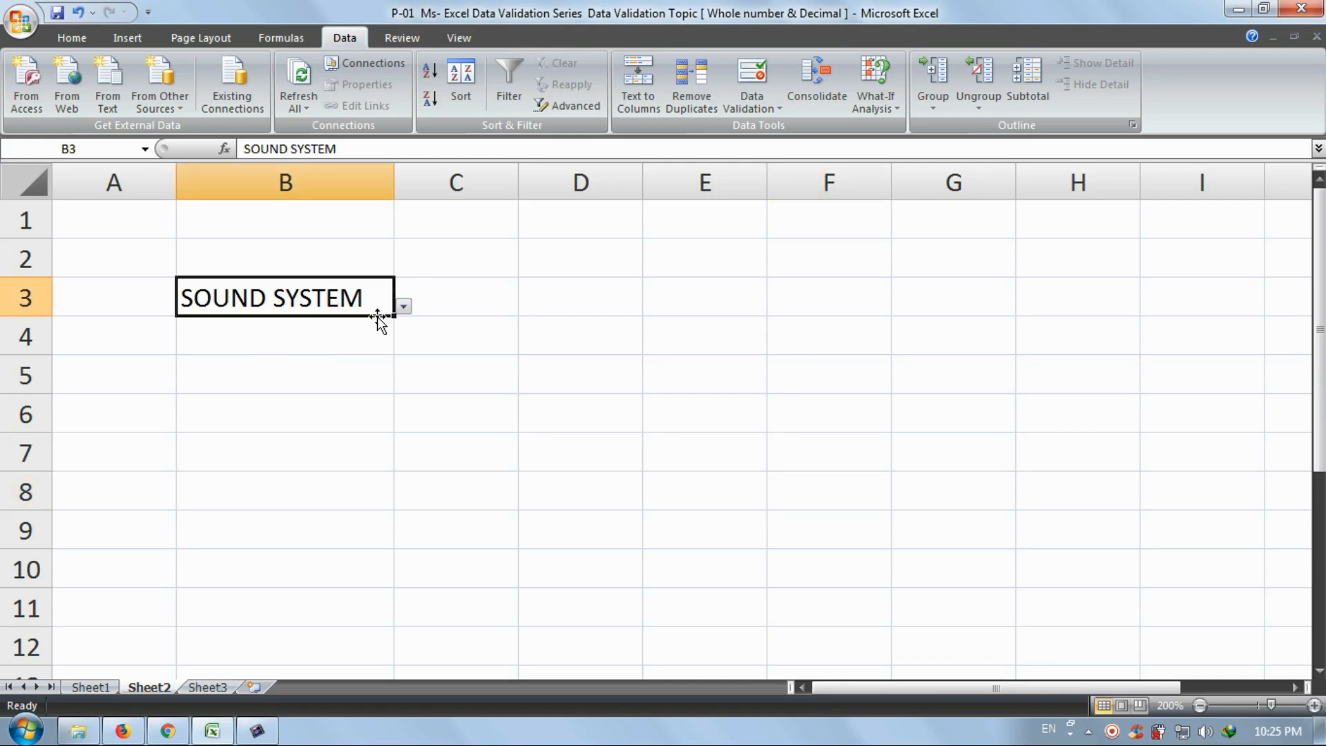
click(404, 306)
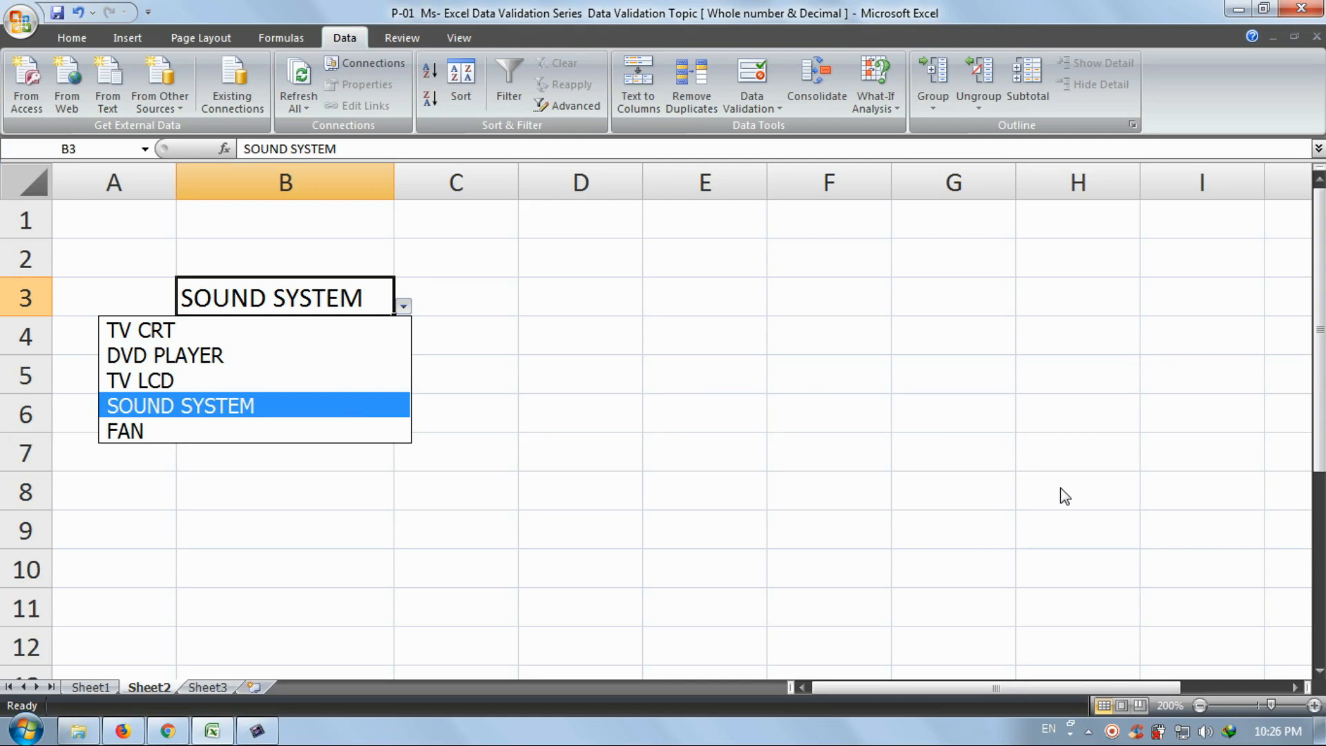
right_click(1112, 732)
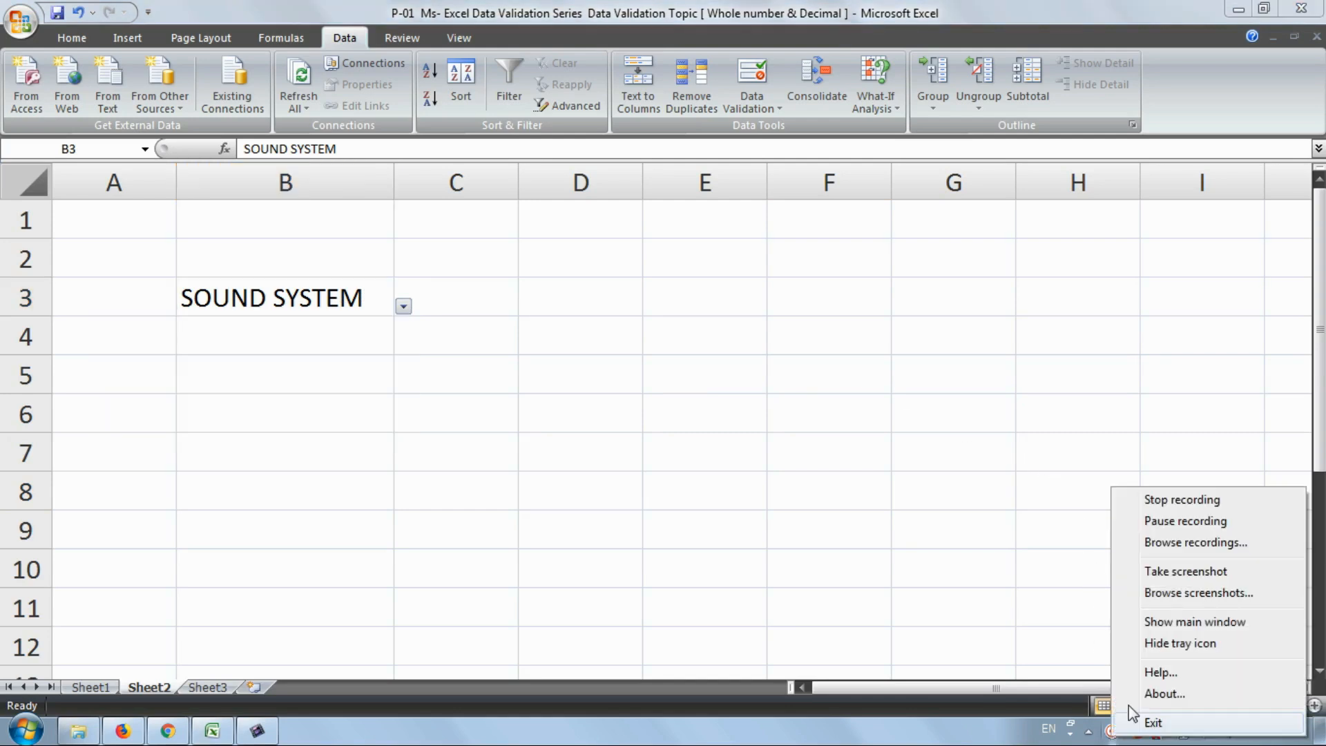